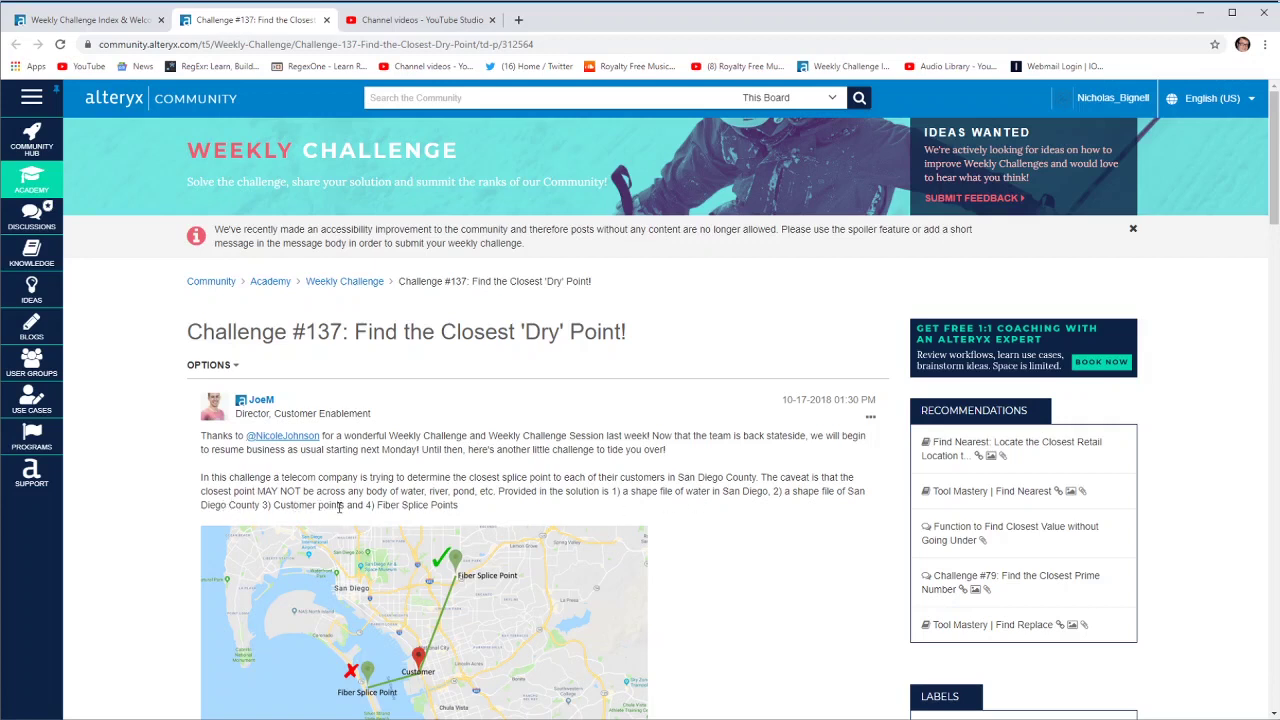
Run the challenge 137 start workflow with the Browse tool of the tl_2018_06073_areawater.shp input selected.
{"action": "scroll", "coordinate": [469, 505], "scroll_direction": "down", "scroll_amount": 2}
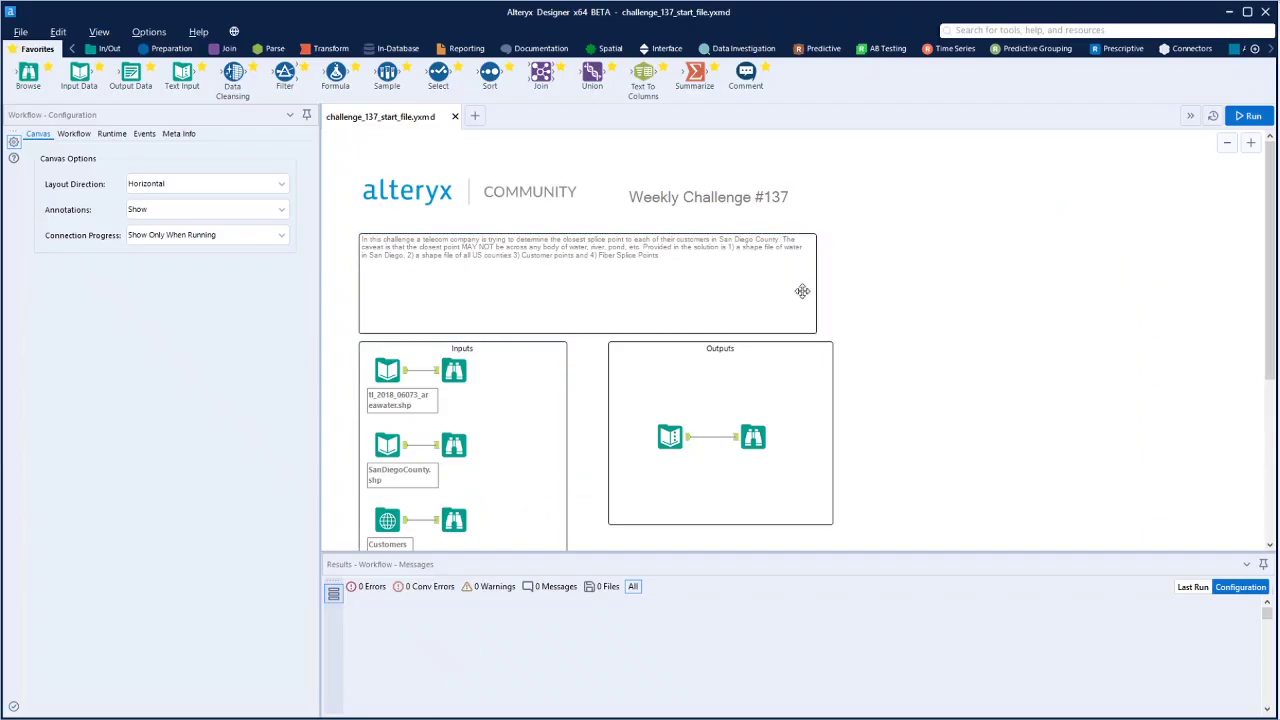
{"action": "left_click", "coordinate": [390, 371]}
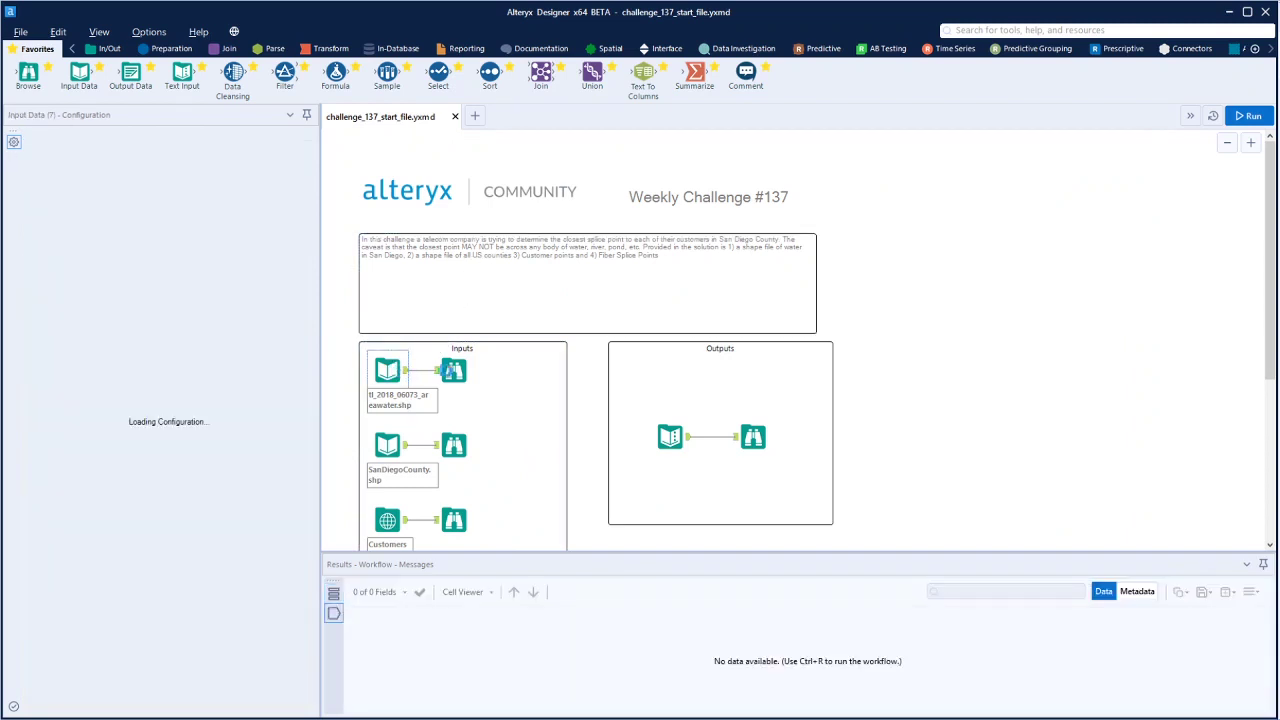
{"action": "left_click", "coordinate": [454, 371]}
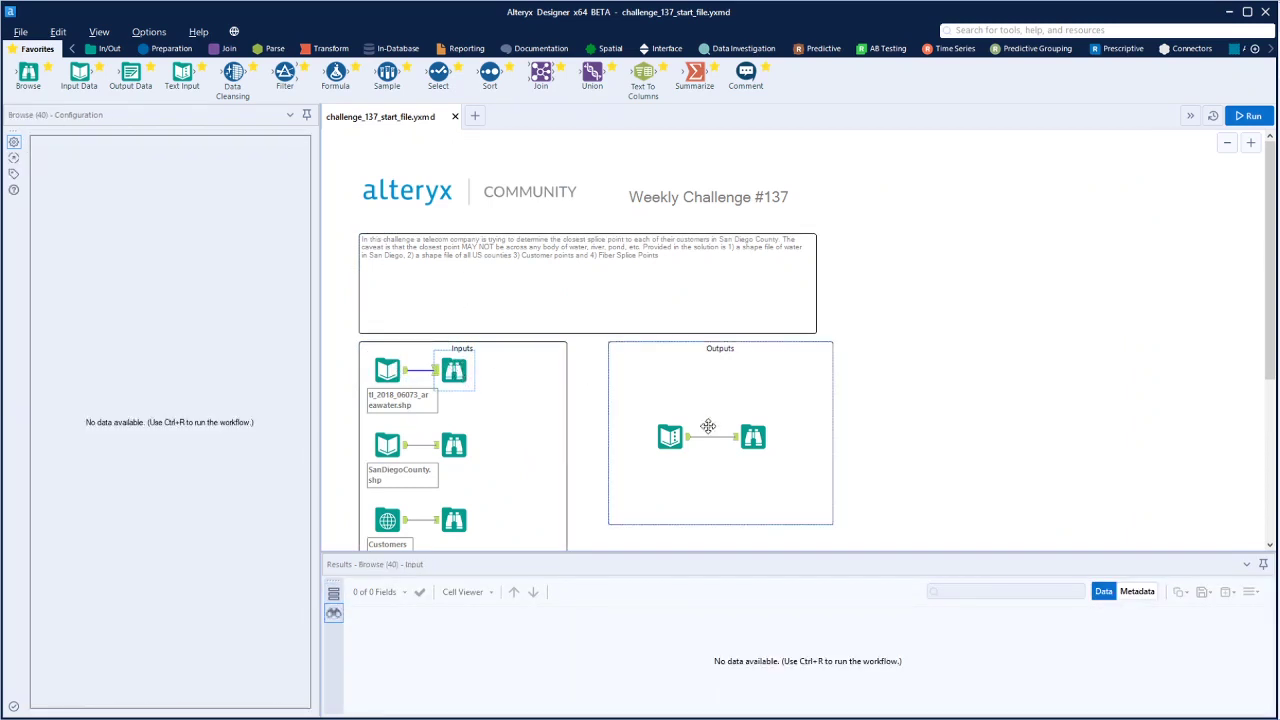
{"action": "left_click", "coordinate": [424, 352]}
{"action": "key", "text": "ctrl+r"}
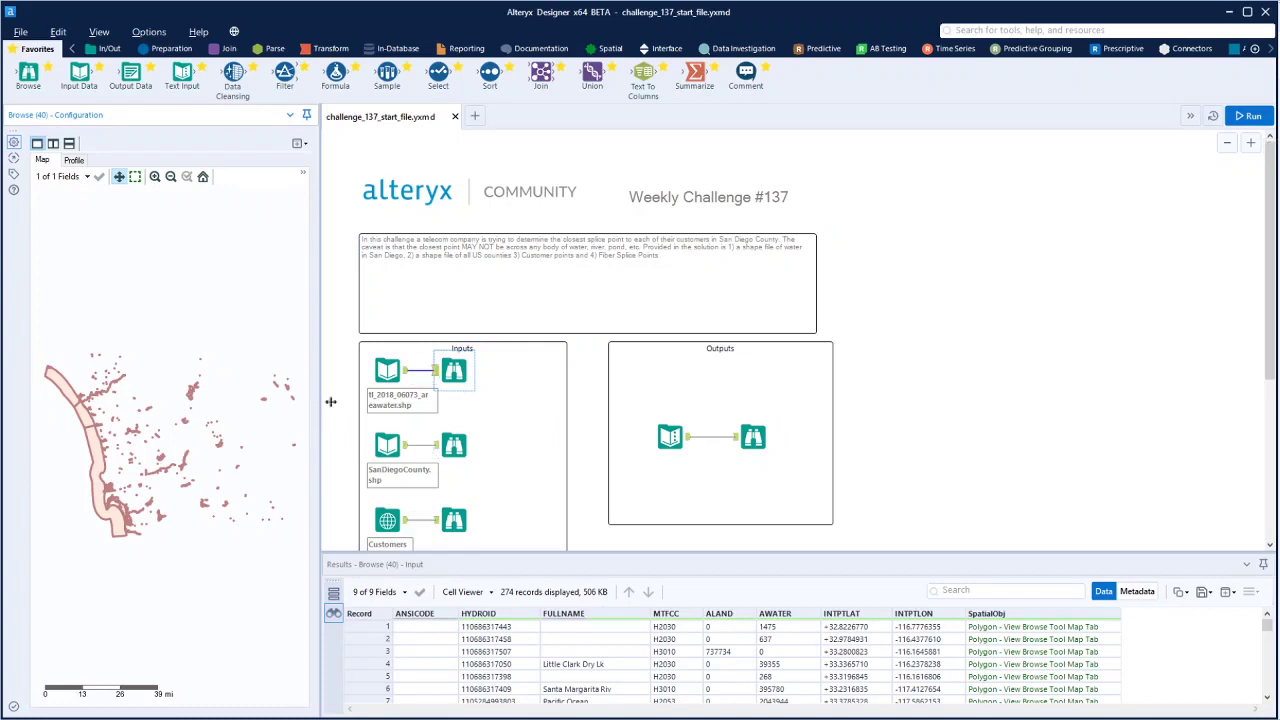
Widen the configuration pane and show the water areas over the Alteryx Streets - Most Recent Vintage base map.
{"action": "left_click_drag", "start_coordinate": [330, 401], "coordinate": [403, 401]}
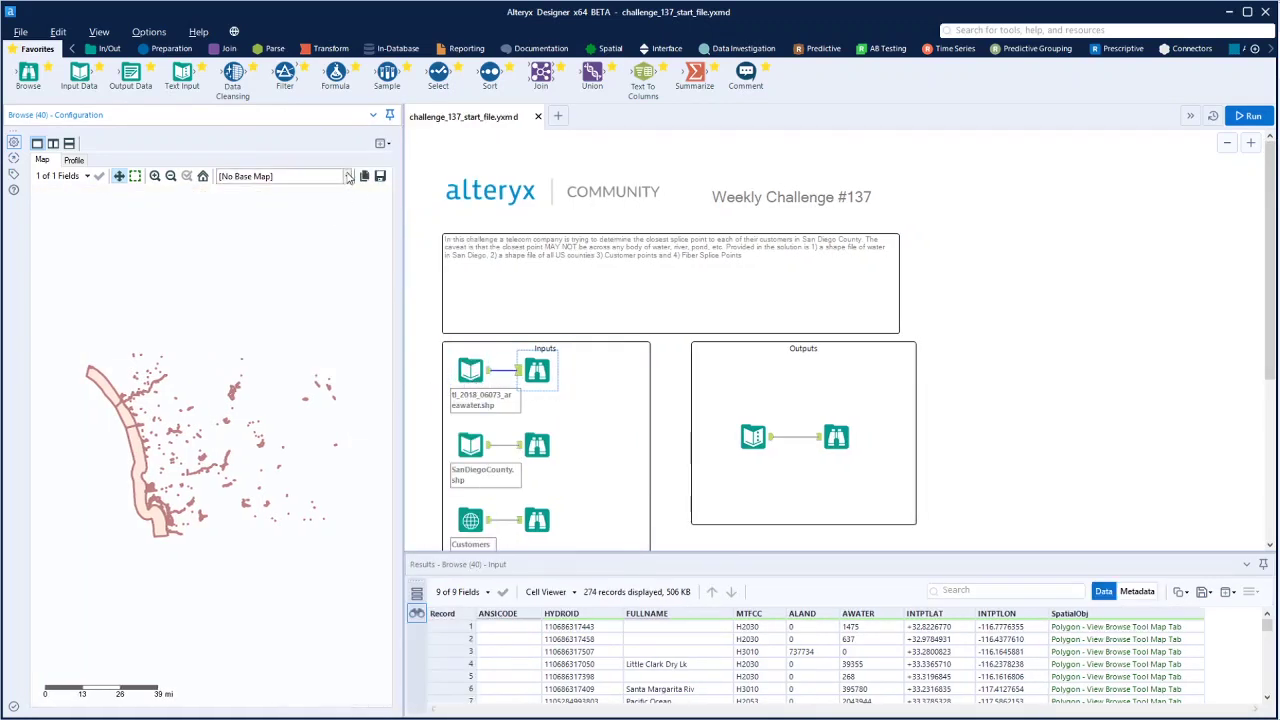
{"action": "left_click", "coordinate": [347, 176]}
{"action": "left_click", "coordinate": [266, 285]}
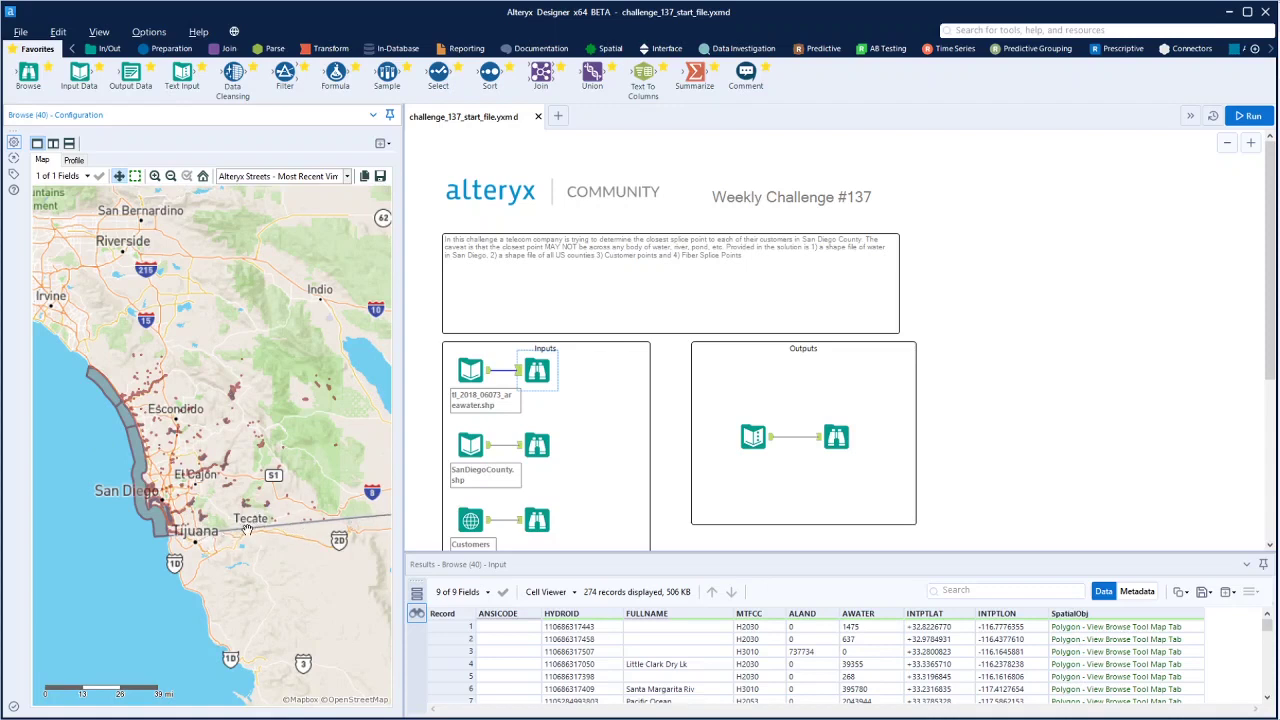
View the SanDiegoCounty.shp polygon in its Browse tool over the Alteryx Streets base map.
{"action": "left_click", "coordinate": [537, 445]}
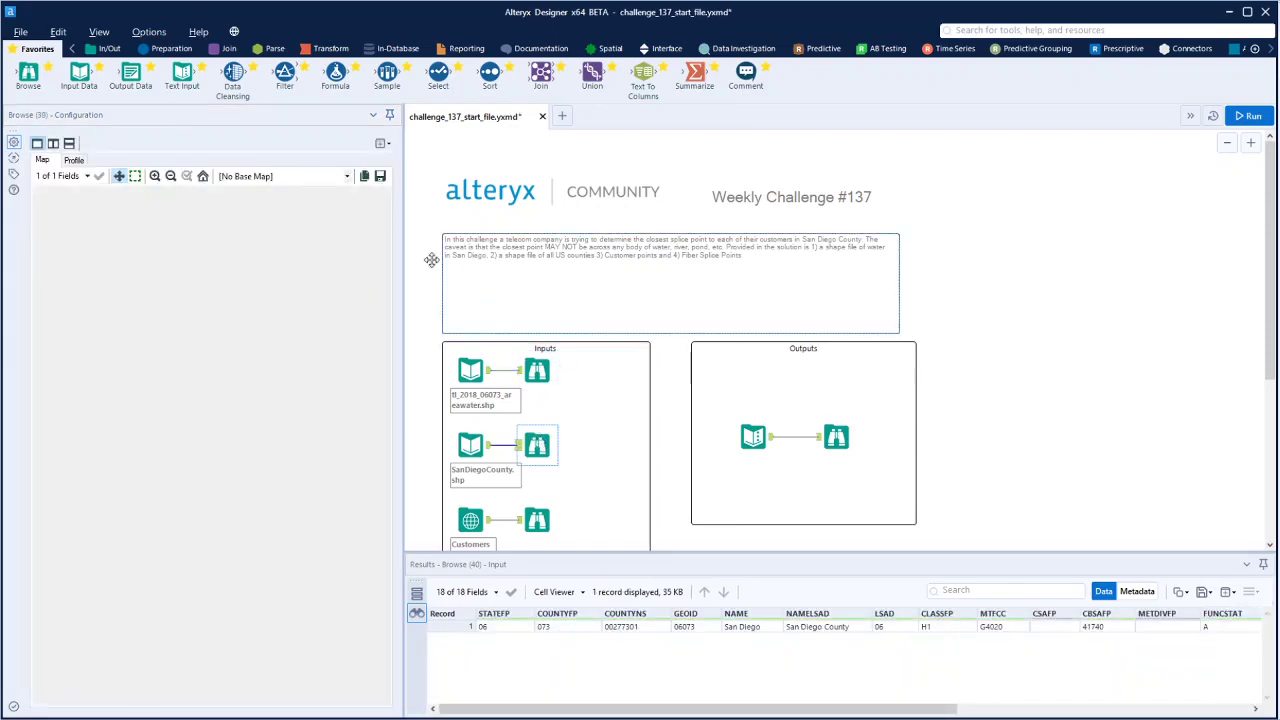
{"action": "left_click", "coordinate": [348, 177]}
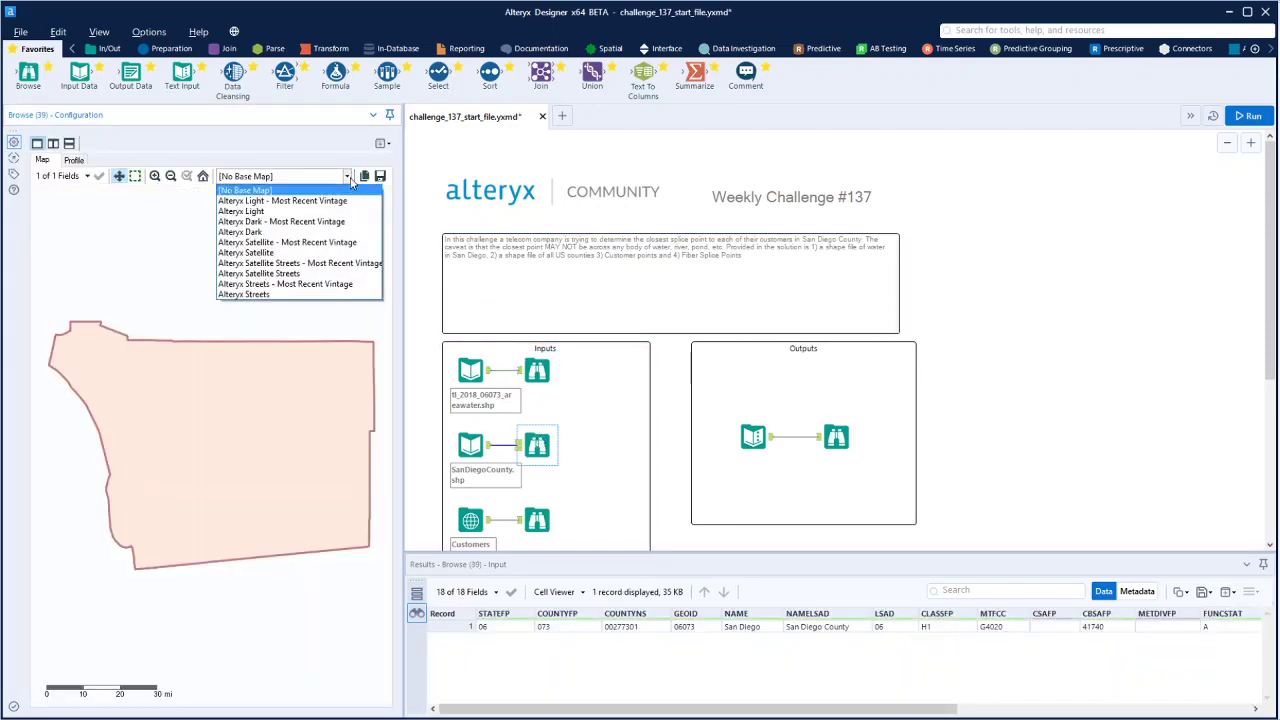
{"action": "left_click", "coordinate": [280, 294]}
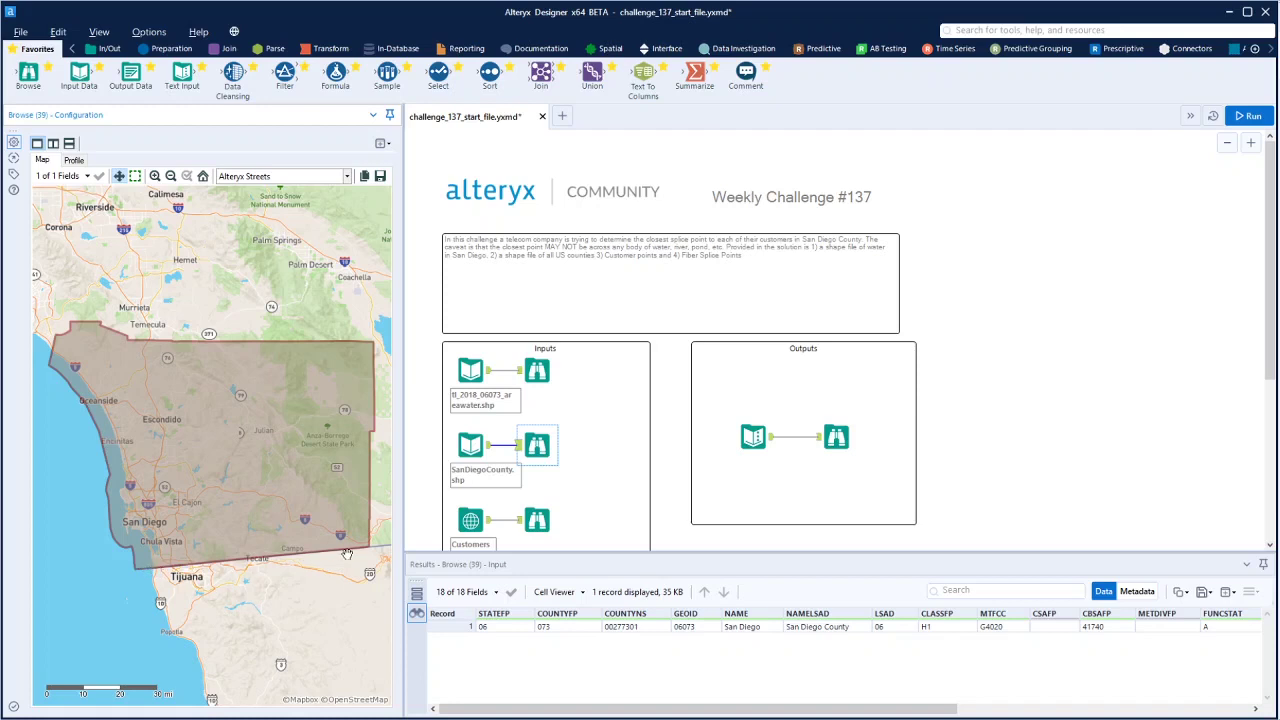
View the Customers points in their Browse tool over the Alteryx Streets base map.
{"action": "left_click", "coordinate": [537, 518]}
{"action": "left_click", "coordinate": [282, 176]}
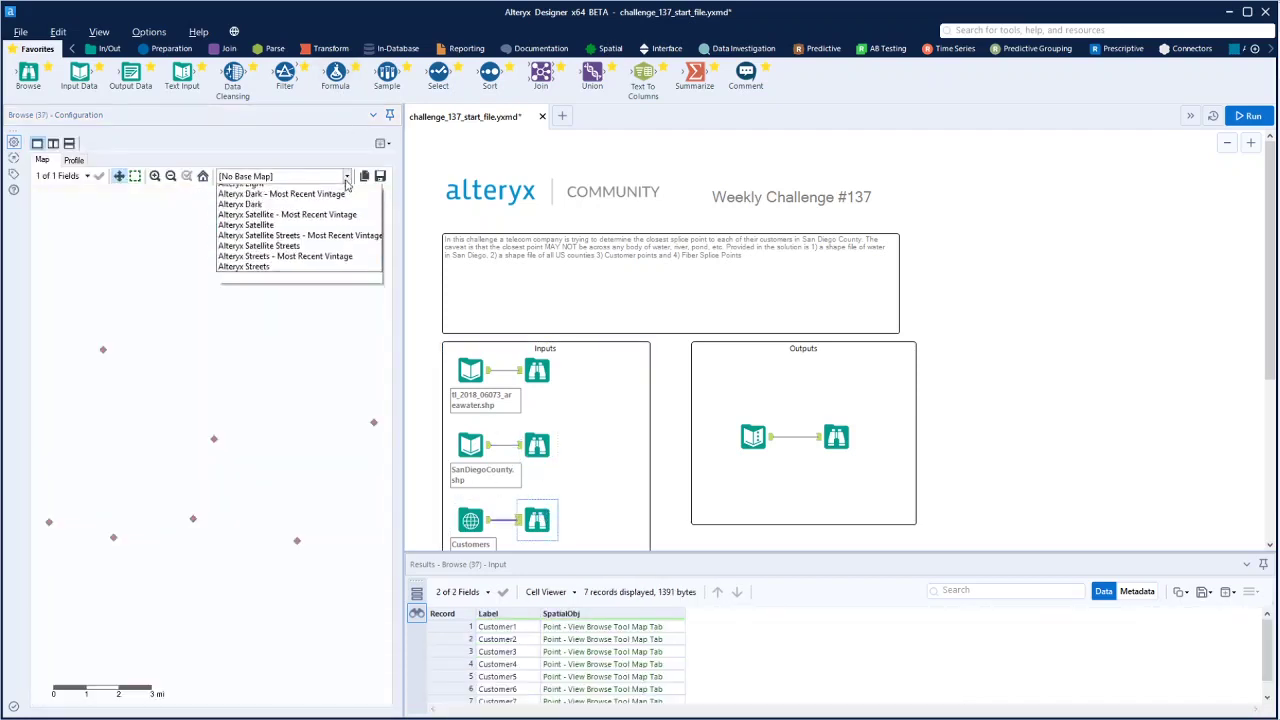
{"action": "left_click", "coordinate": [266, 294]}
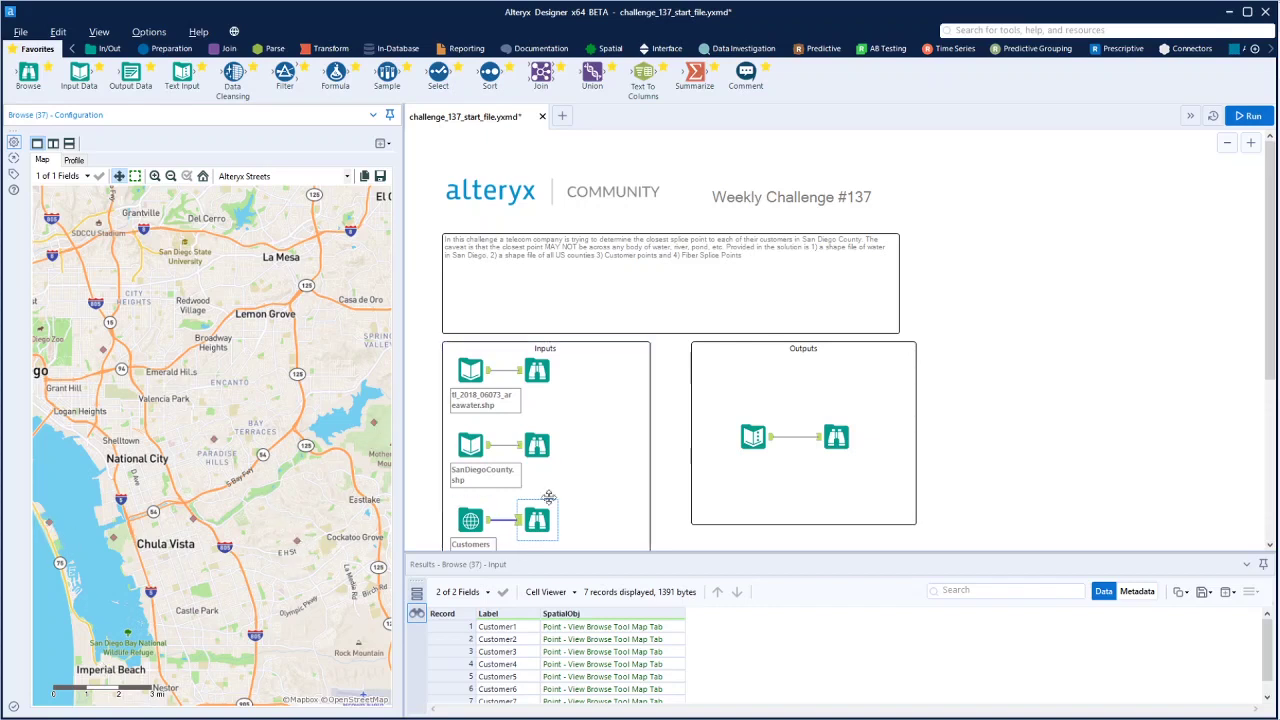
View the Fiber Splice Points in their Browse tool over the Alteryx Streets base map.
{"action": "scroll", "coordinate": [577, 443], "scroll_direction": "down", "scroll_amount": 2}
{"action": "left_click", "coordinate": [537, 467]}
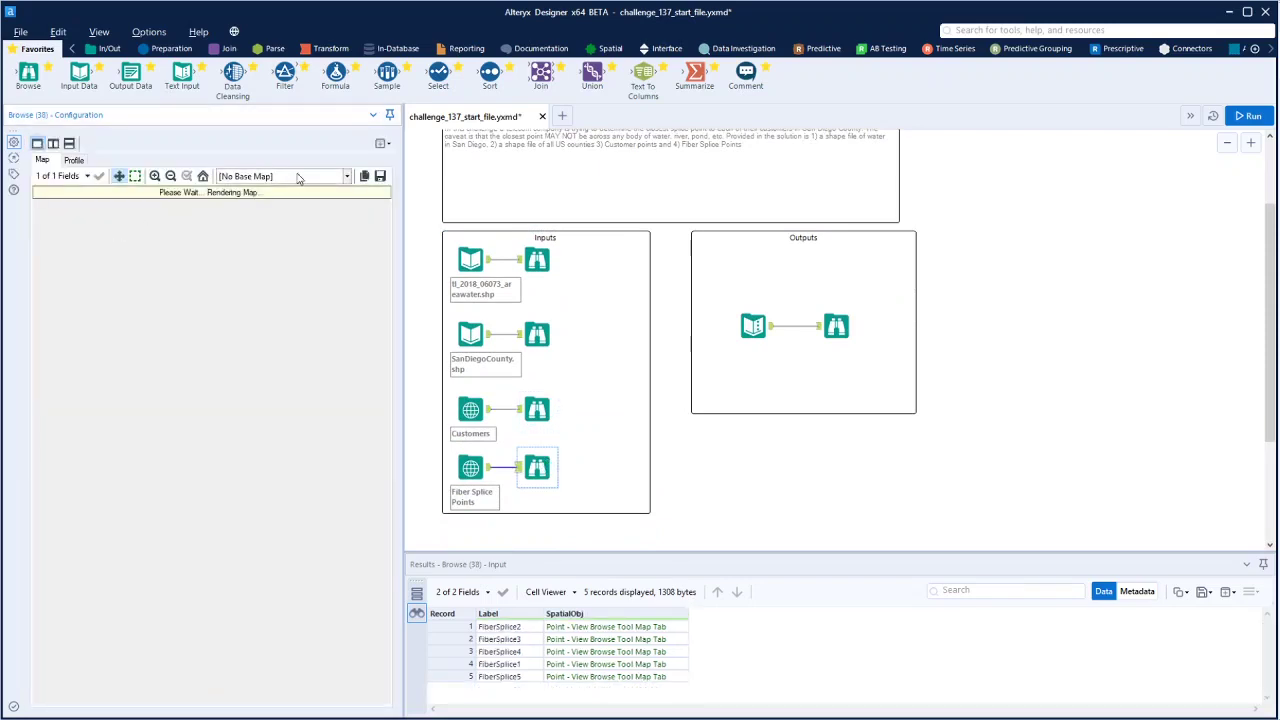
{"action": "left_click", "coordinate": [300, 176]}
{"action": "left_click", "coordinate": [297, 295]}
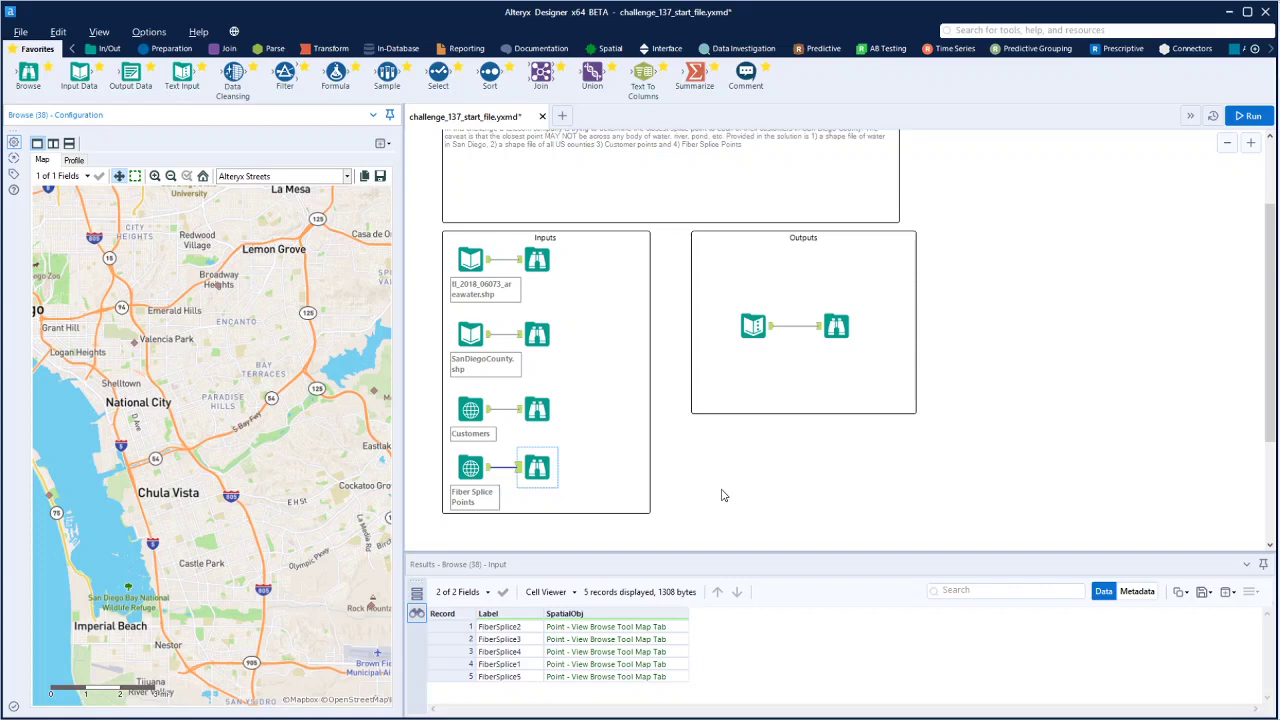
Add an Append Fields tool below the Outputs box with Customers as the target and Fiber Splice Points as the source.
{"action": "scroll", "coordinate": [724, 493], "scroll_direction": "down", "scroll_amount": 1}
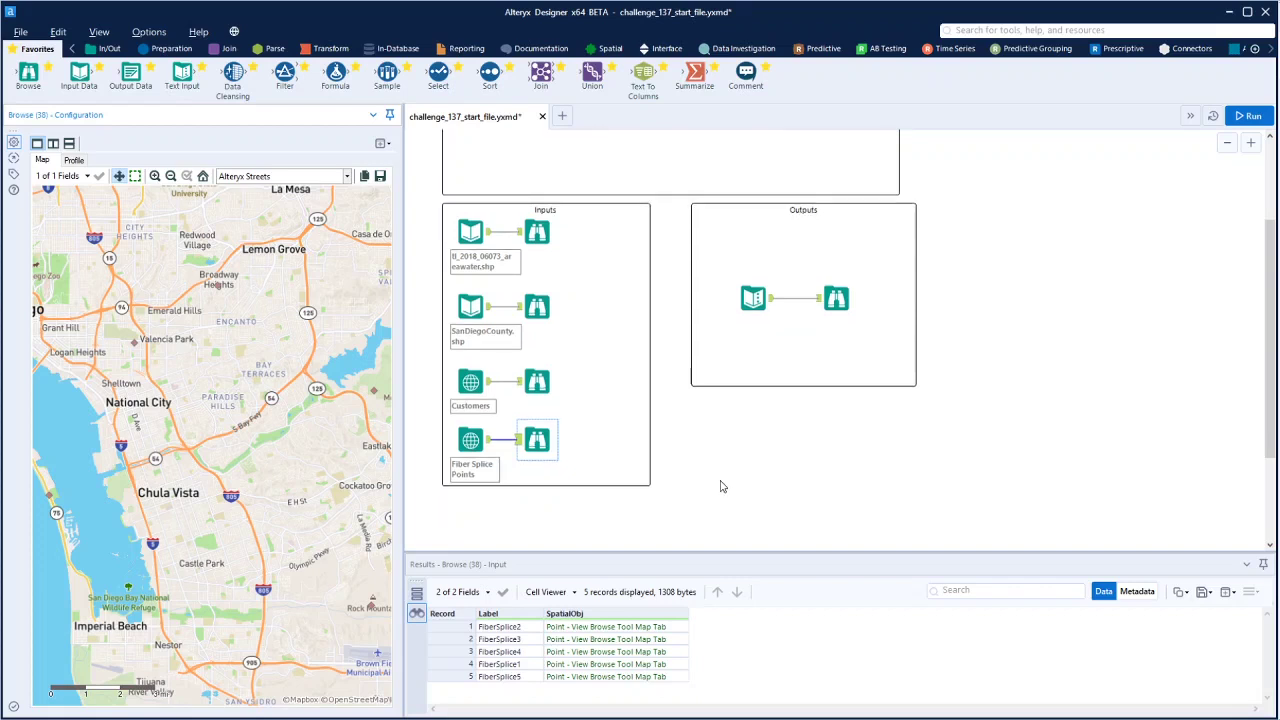
{"action": "scroll", "coordinate": [720, 487], "scroll_direction": "down", "scroll_amount": 1}
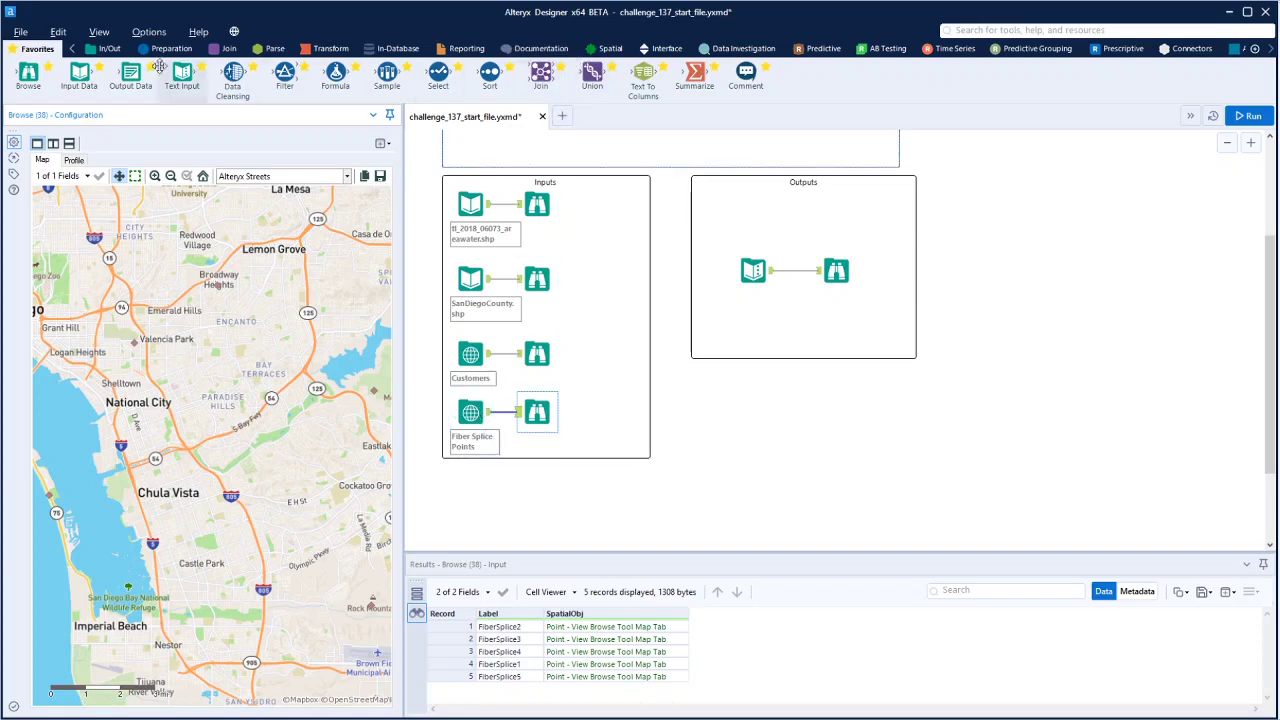
{"action": "left_click", "coordinate": [229, 48]}
{"action": "left_click_drag", "start_coordinate": [28, 75], "coordinate": [487, 355]}
{"action": "left_click_drag", "start_coordinate": [487, 412], "coordinate": [746, 441]}
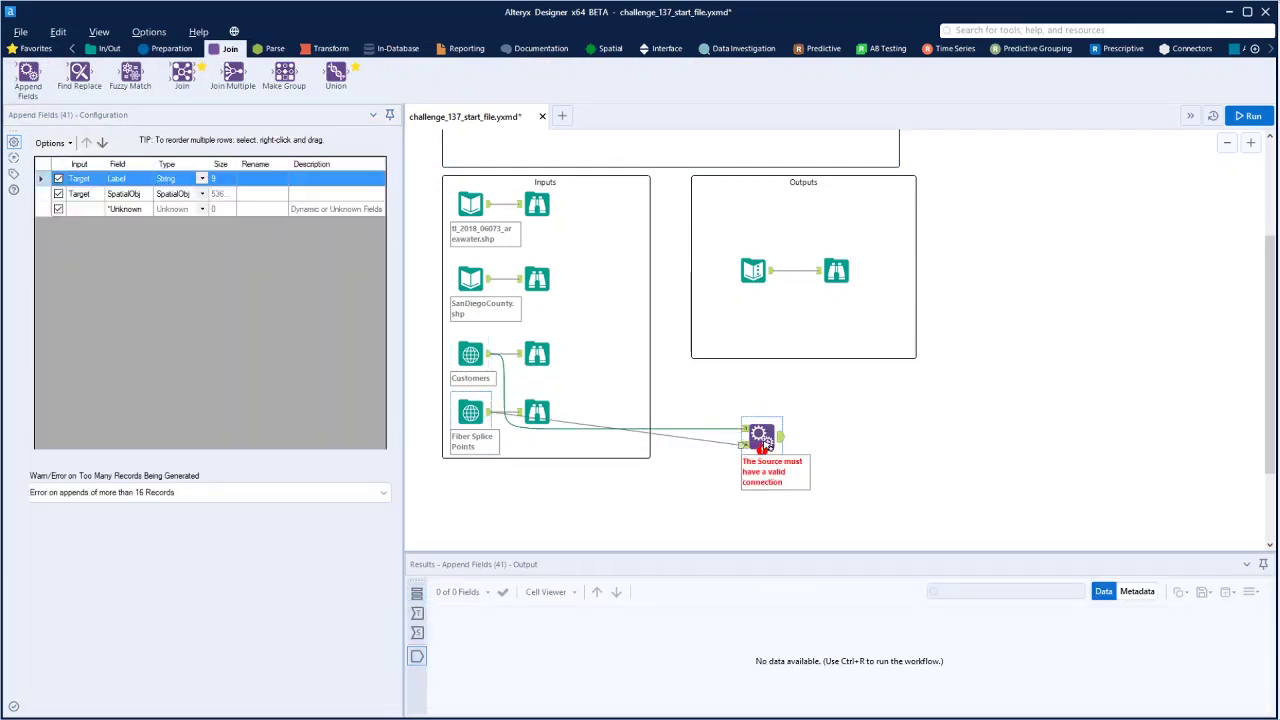
Run the workflow and review the customer and splice point combinations output by Append Fields.
{"action": "left_click", "coordinate": [1252, 116]}
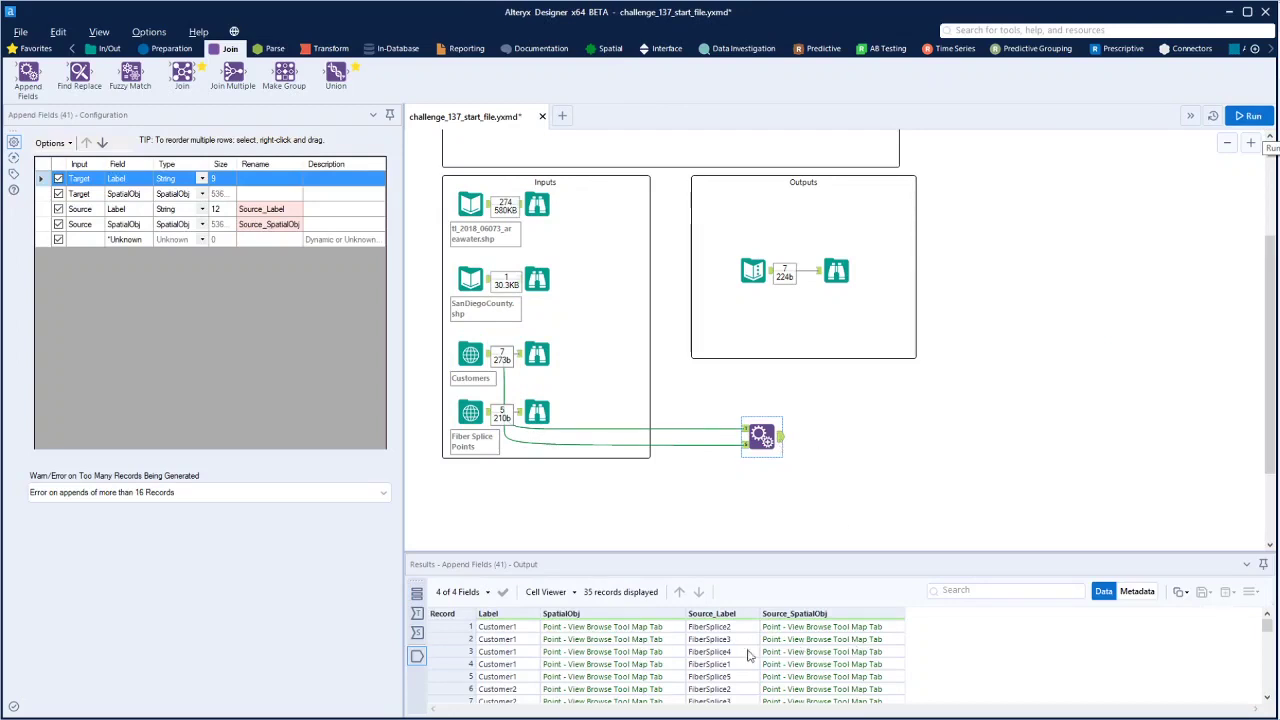
{"action": "scroll", "coordinate": [705, 665], "scroll_direction": "down", "scroll_amount": 10}
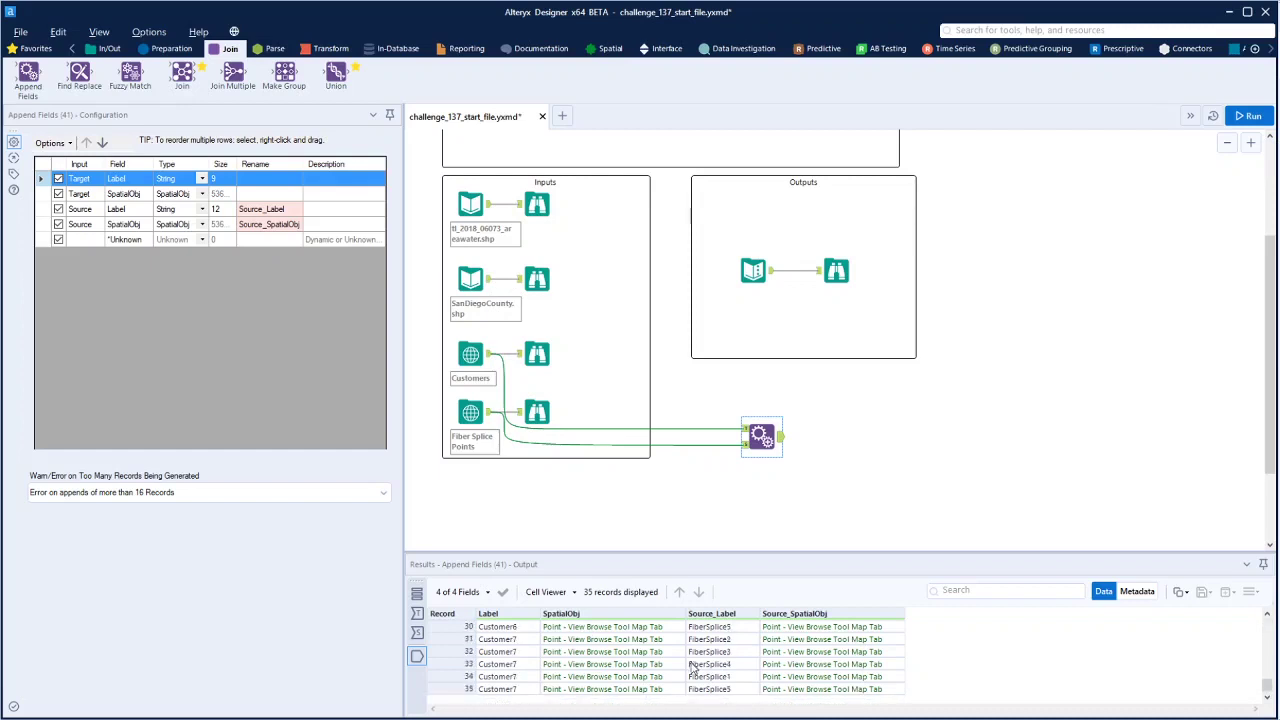
{"action": "scroll", "coordinate": [745, 682], "scroll_direction": "up", "scroll_amount": 10}
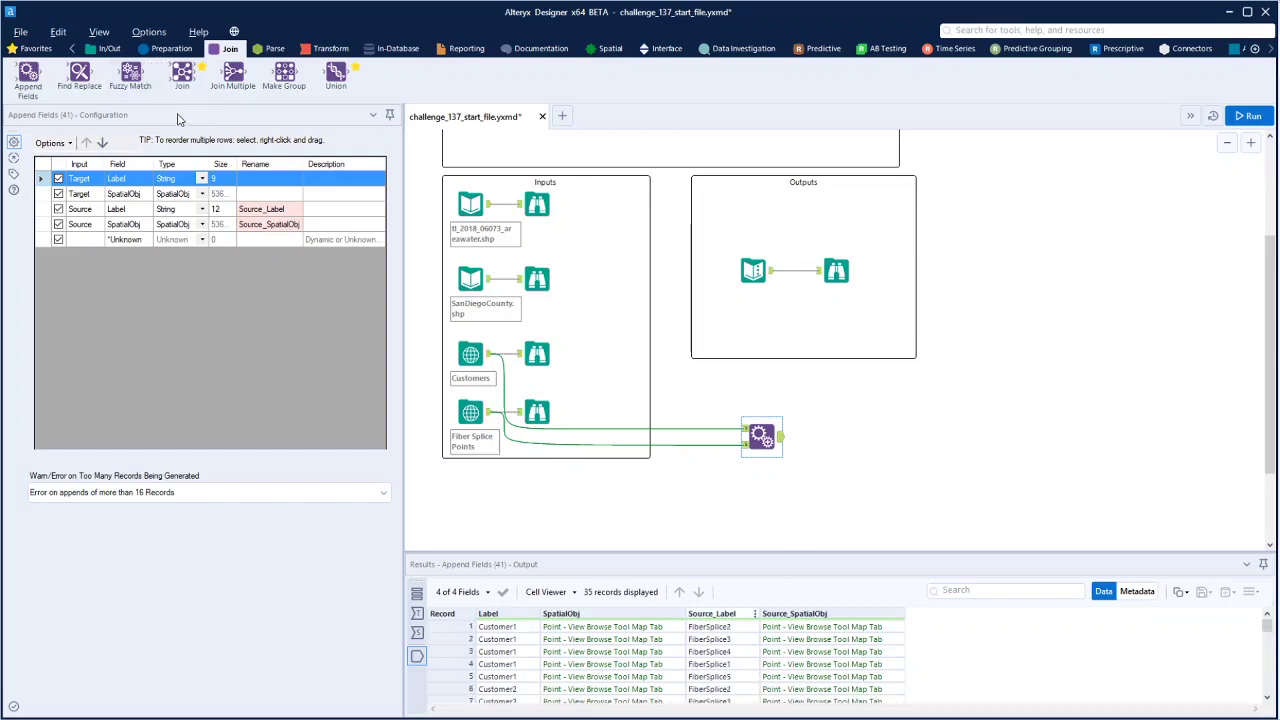
Connect a Formula tool after Append Fields and add a new output column named Line.
{"action": "left_click", "coordinate": [165, 48]}
{"action": "left_click_drag", "start_coordinate": [250, 80], "coordinate": [853, 440]}
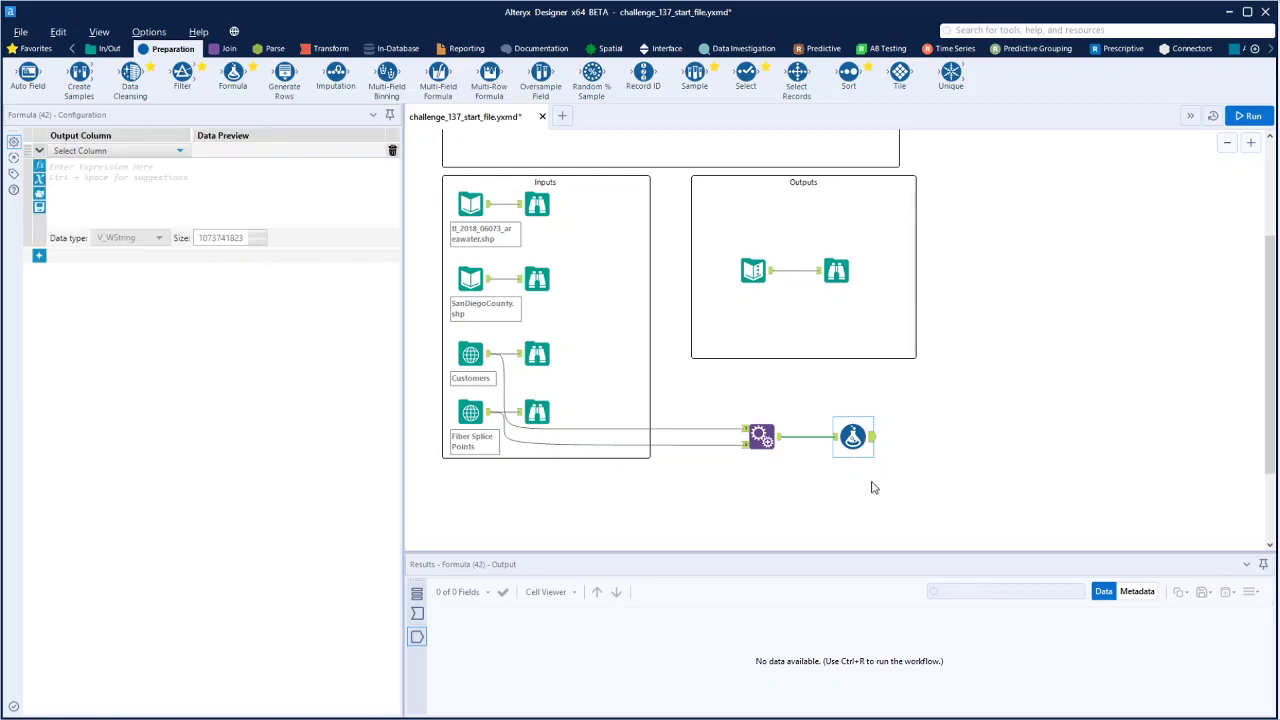
{"action": "left_click", "coordinate": [147, 151]}
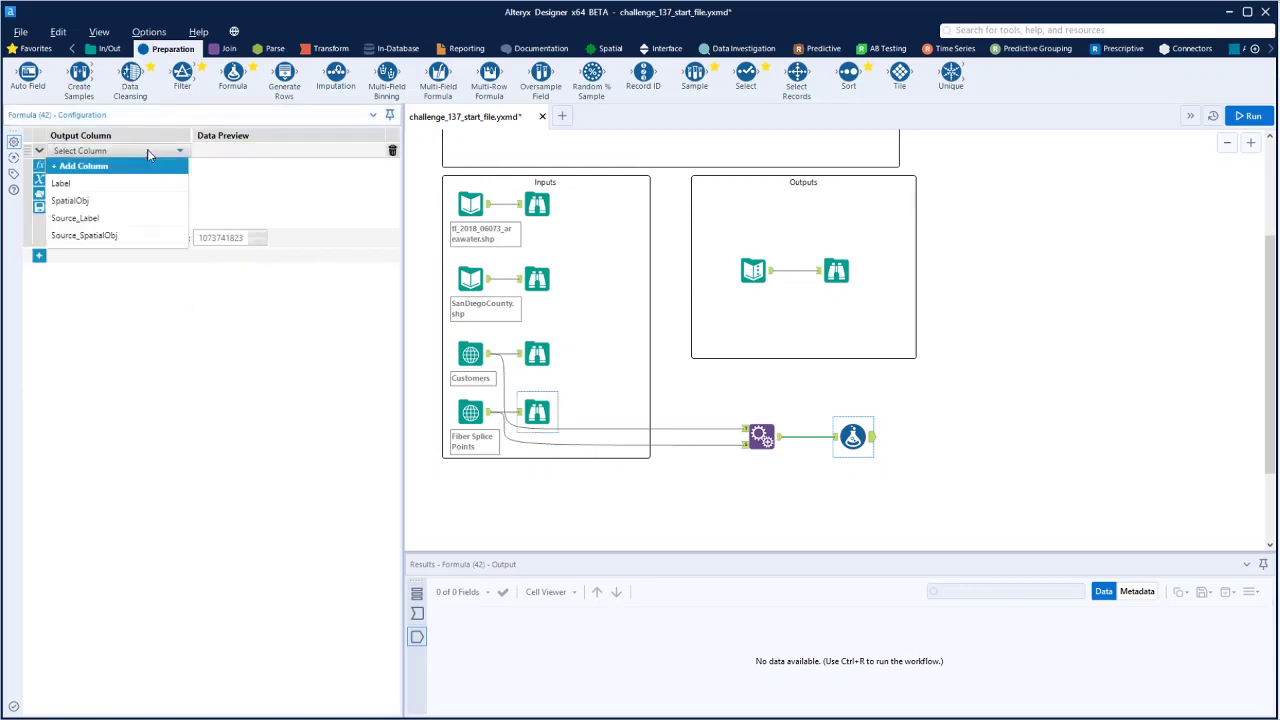
{"action": "left_click", "coordinate": [97, 166]}
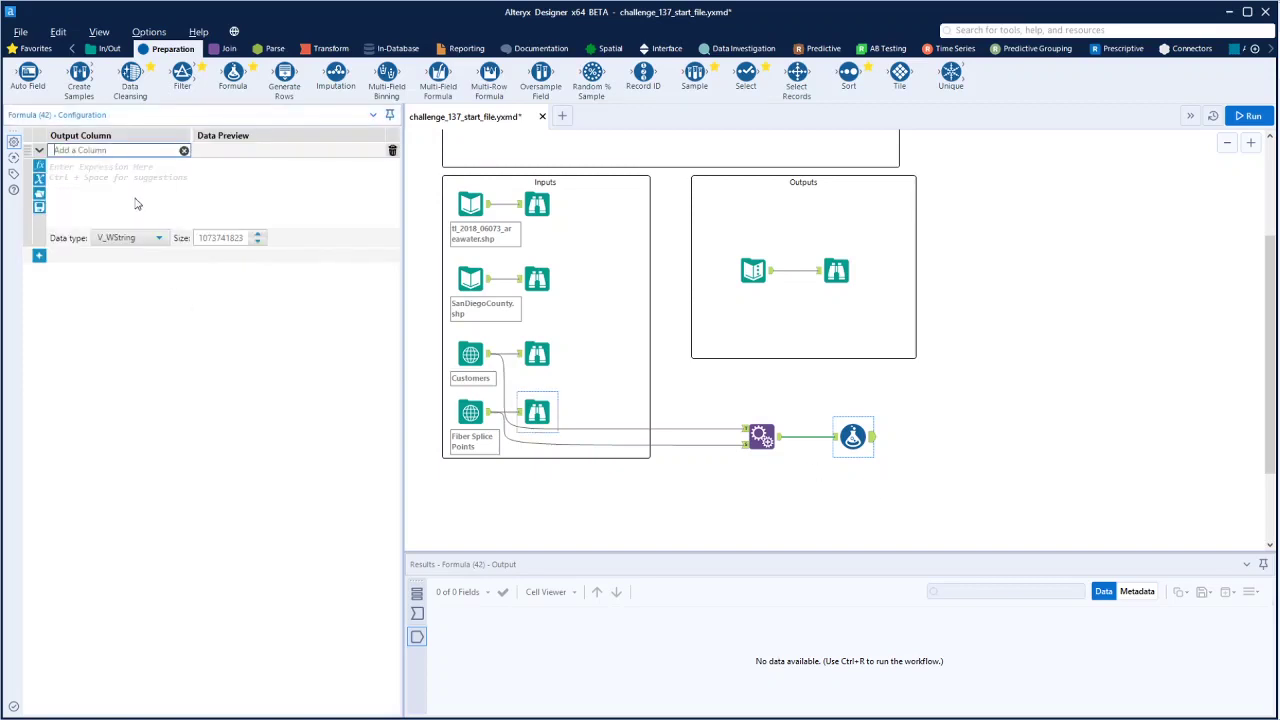
{"action": "type", "text": "Line"}
Define the Line column's expression as ST_CreateLine([SpatialObj],[Source_SpatialObj]).
{"action": "left_click", "coordinate": [39, 168]}
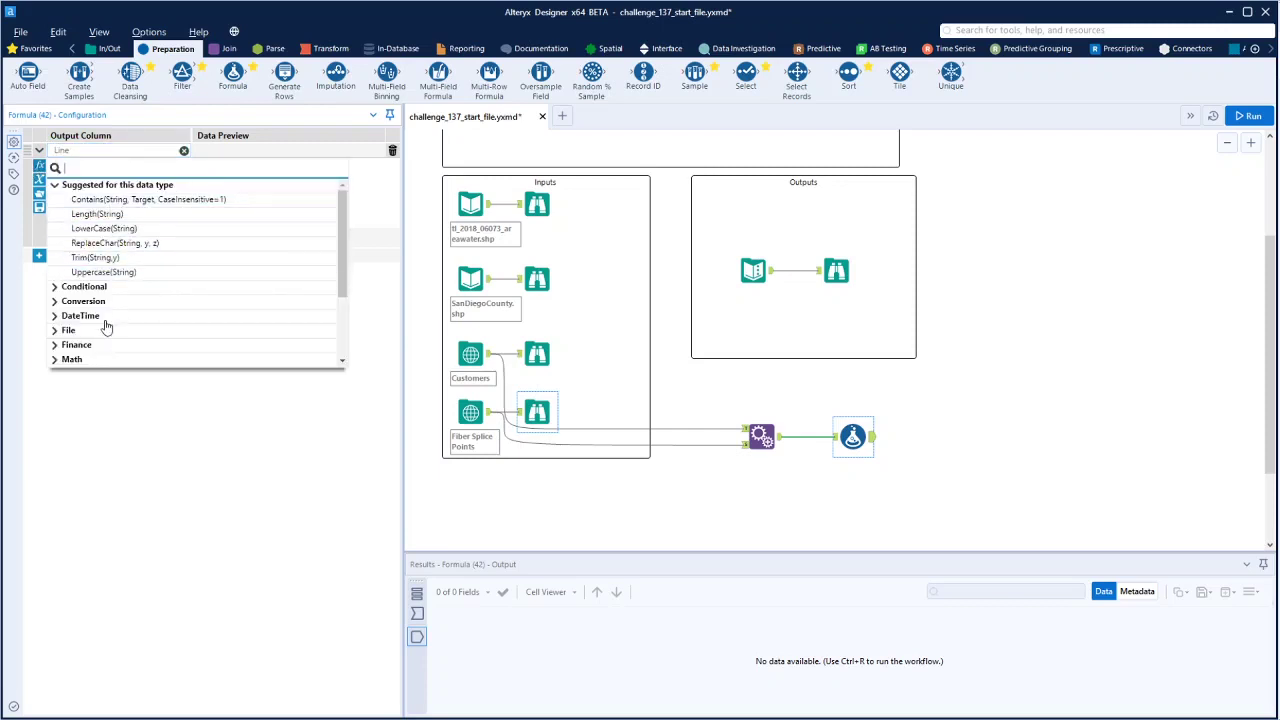
{"action": "scroll", "coordinate": [108, 330], "scroll_direction": "down", "scroll_amount": 3}
{"action": "left_click", "coordinate": [55, 315]}
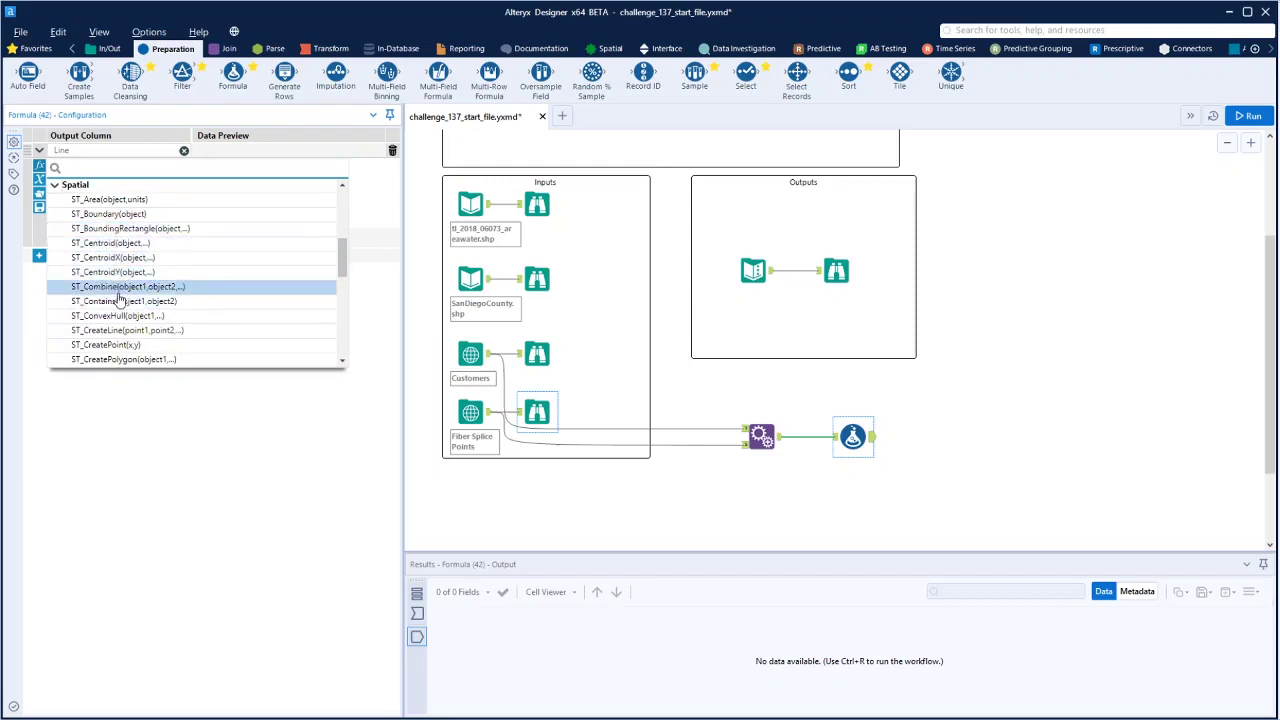
{"action": "left_click", "coordinate": [116, 330]}
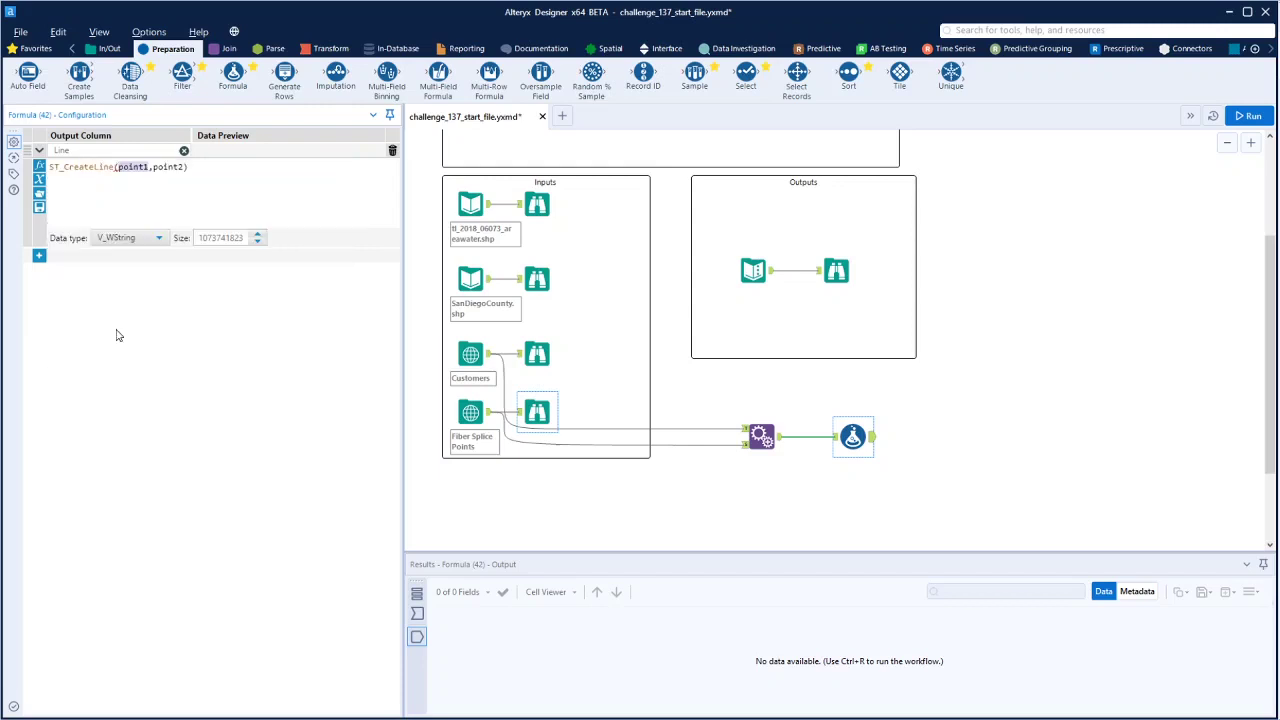
{"action": "type", "text": "["}
{"action": "left_click", "coordinate": [165, 197]}
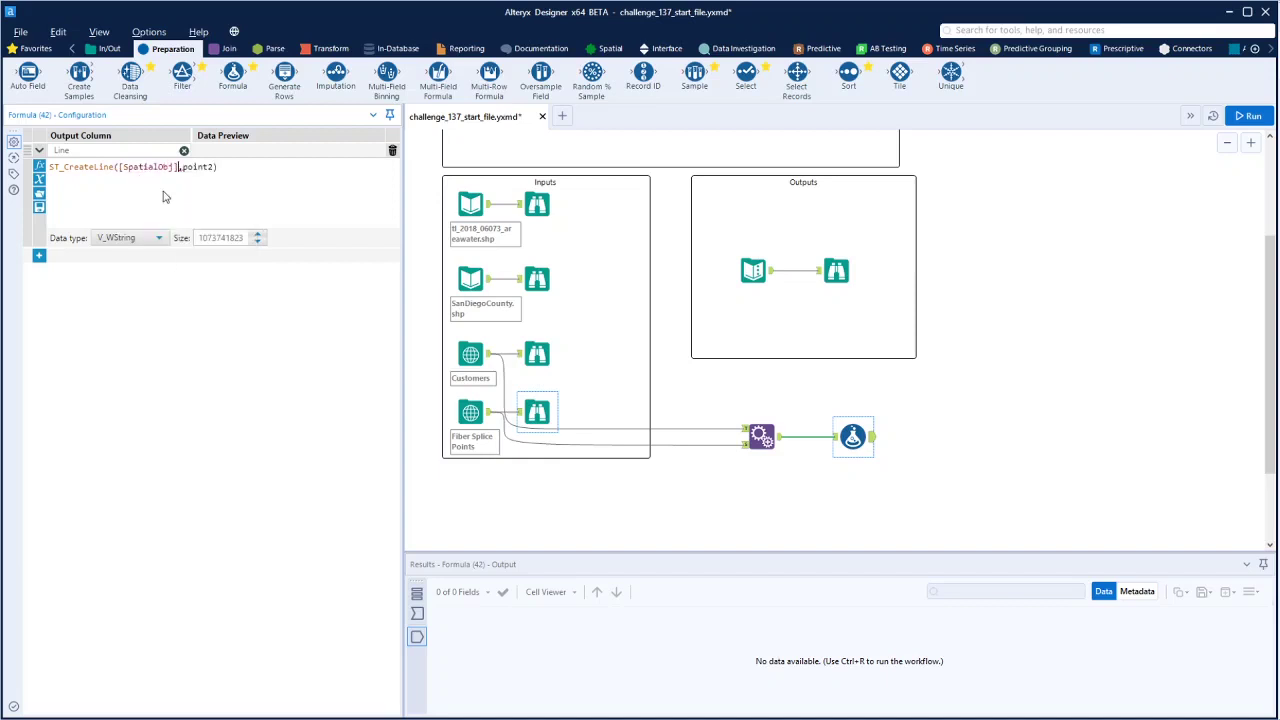
{"action": "left_click_drag", "start_coordinate": [214, 168], "coordinate": [194, 170]}
{"action": "type", "text": "["}
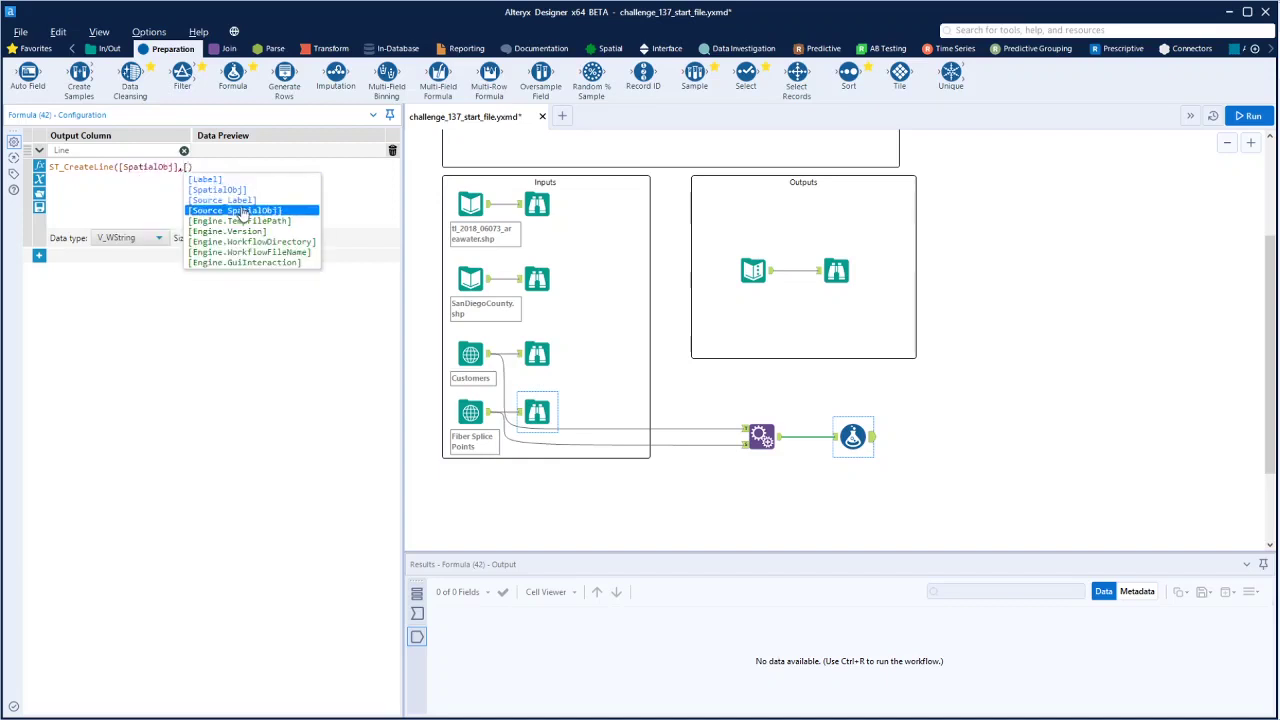
{"action": "left_click", "coordinate": [236, 212]}
Set the Line column's data type to SpatialObj.
{"action": "left_click", "coordinate": [158, 238]}
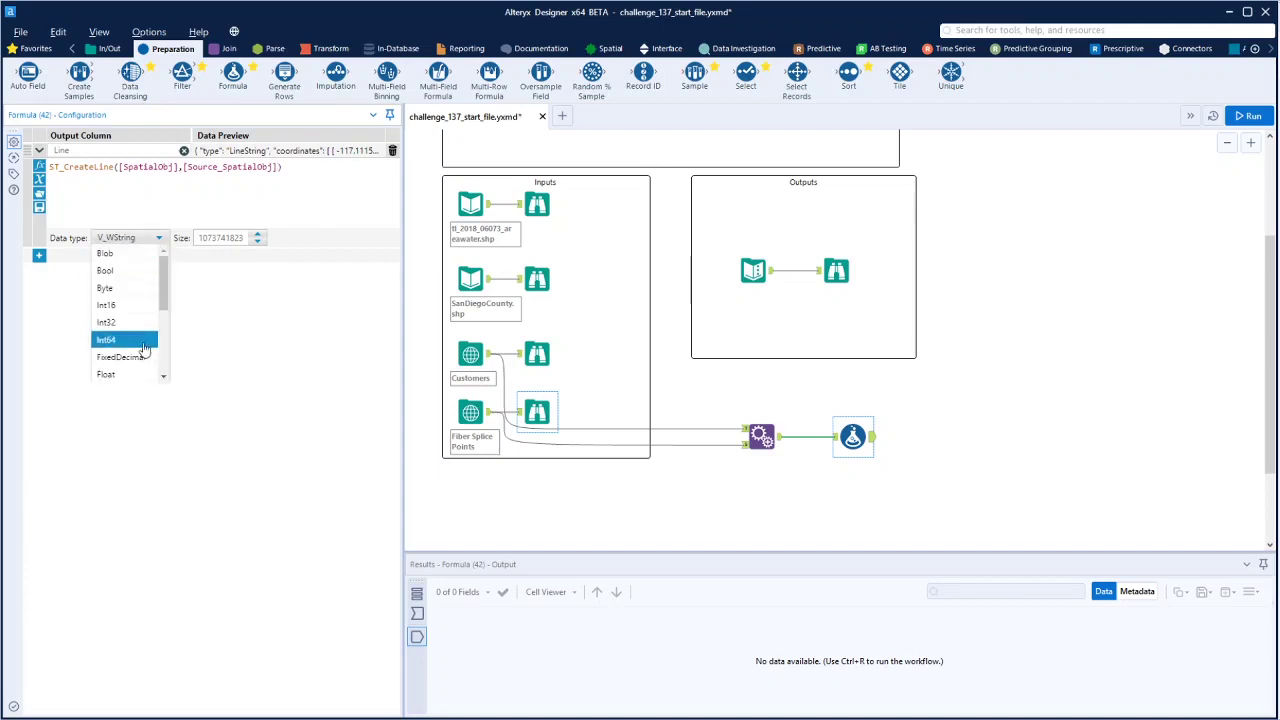
{"action": "scroll", "coordinate": [130, 340], "scroll_direction": "down", "scroll_amount": 3}
{"action": "left_click", "coordinate": [133, 372]}
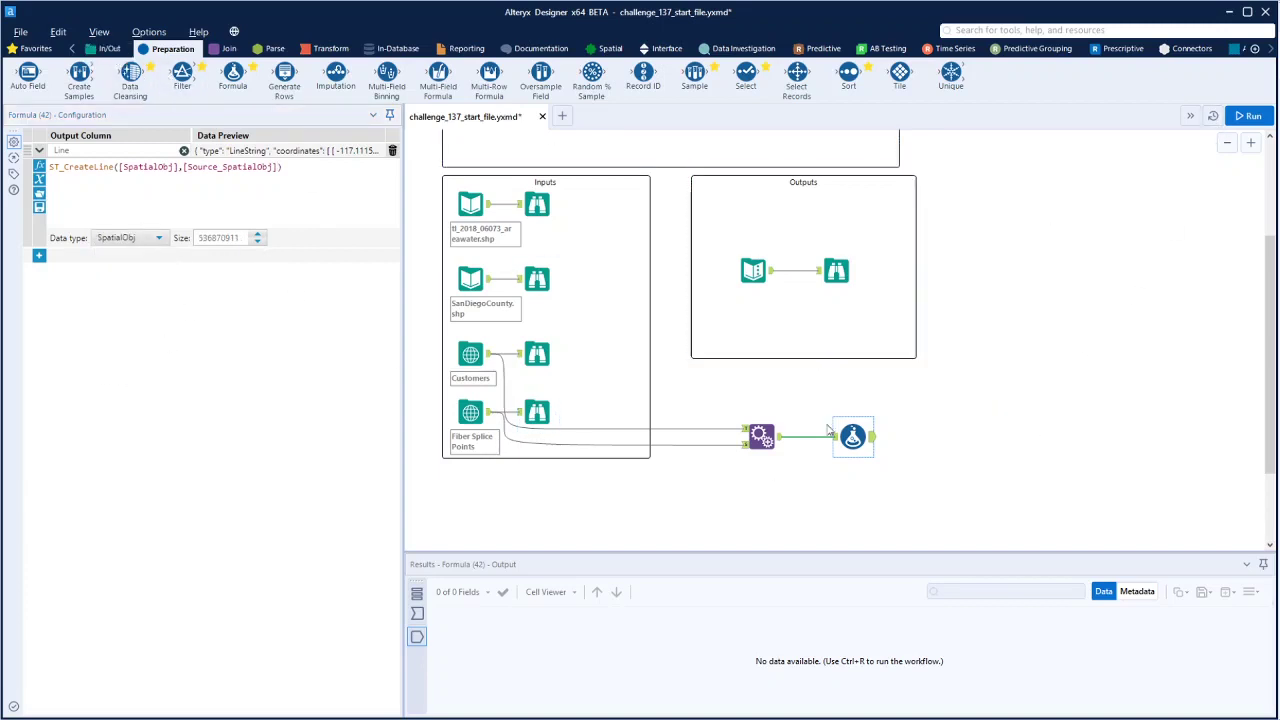
Add a Browse tool after the Formula tool and run the workflow.
{"action": "right_click", "coordinate": [852, 442]}
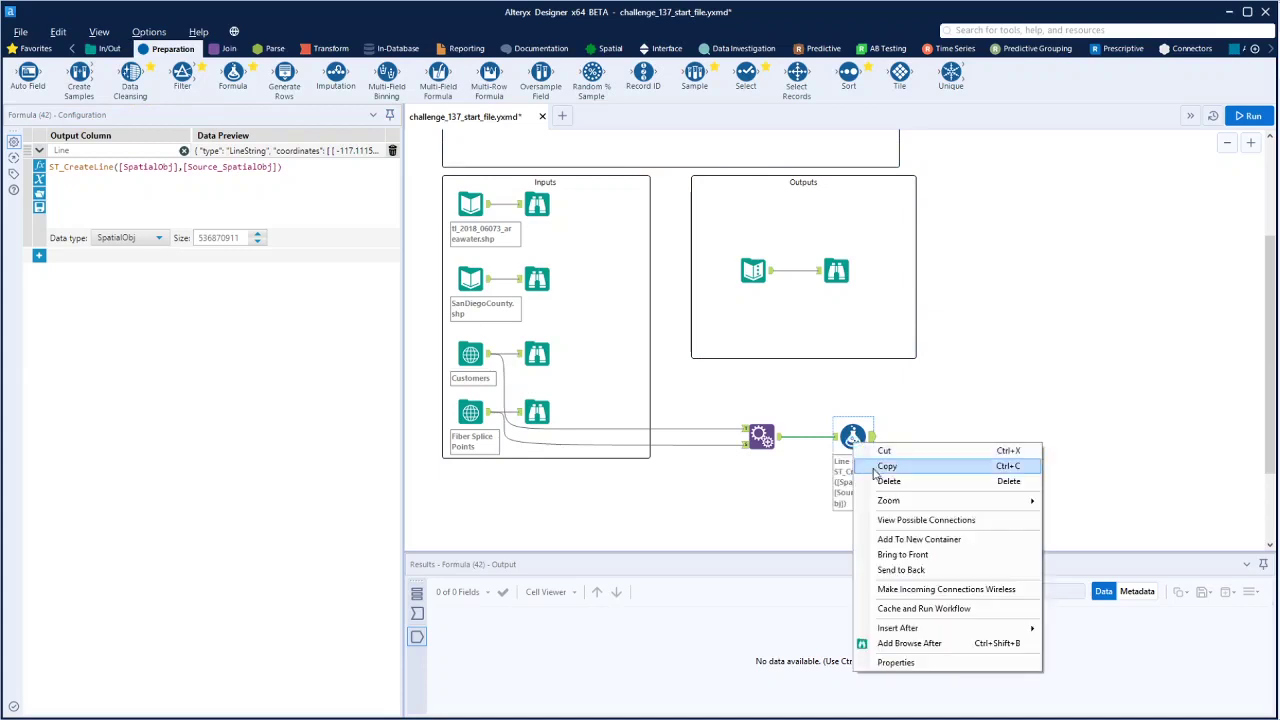
{"action": "left_click", "coordinate": [934, 643]}
{"action": "left_click", "coordinate": [1252, 116]}
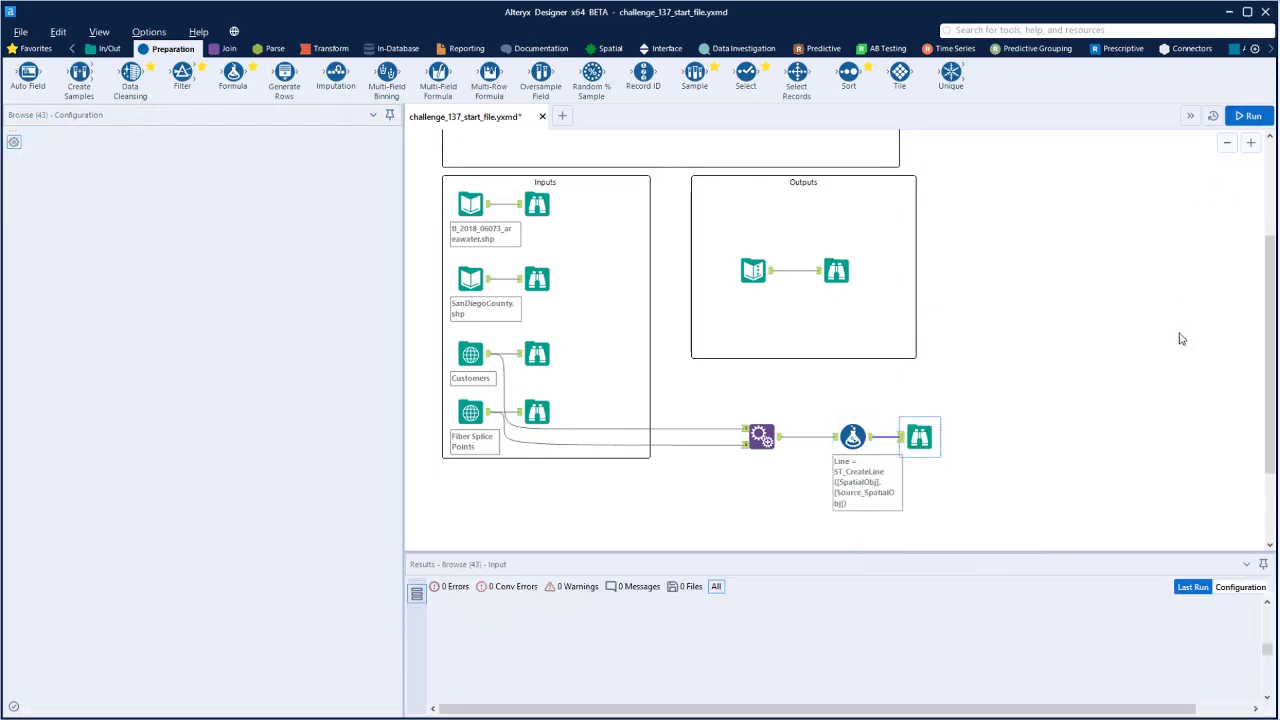
View the generated lines over the Alteryx Streets base map and select the first Customer1 record in the results.
{"action": "left_click", "coordinate": [930, 442]}
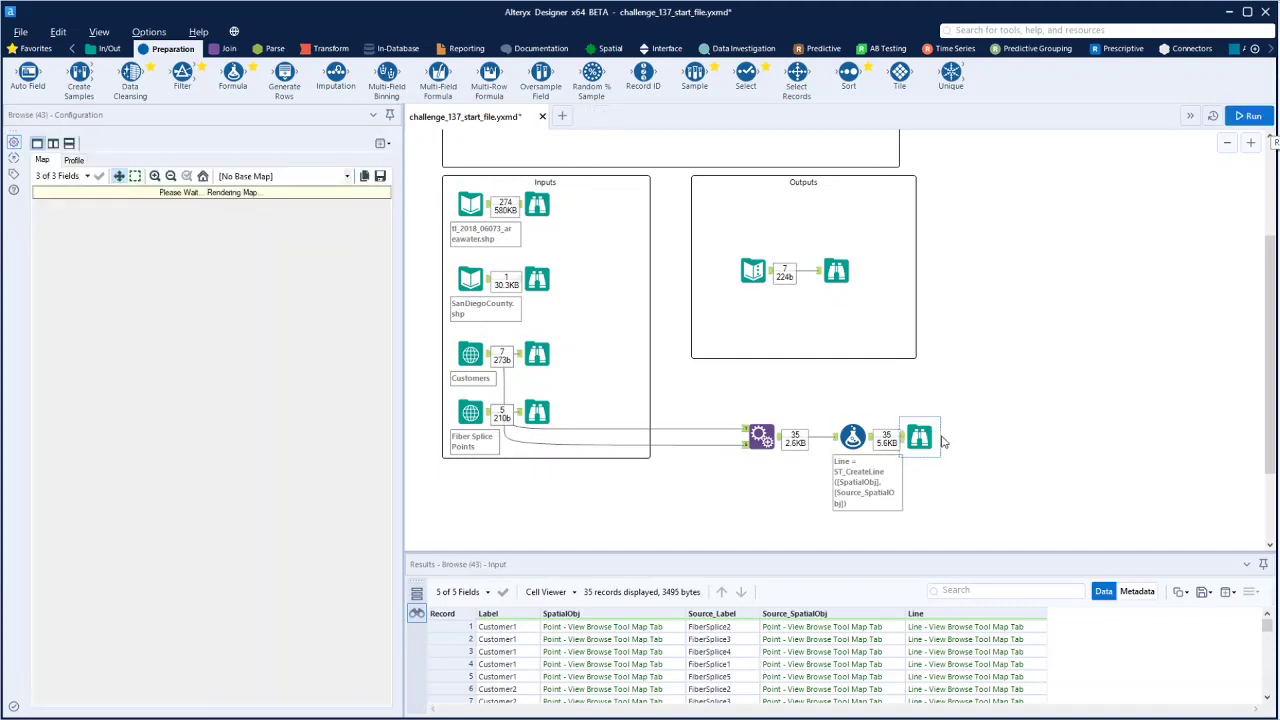
{"action": "left_click", "coordinate": [347, 176]}
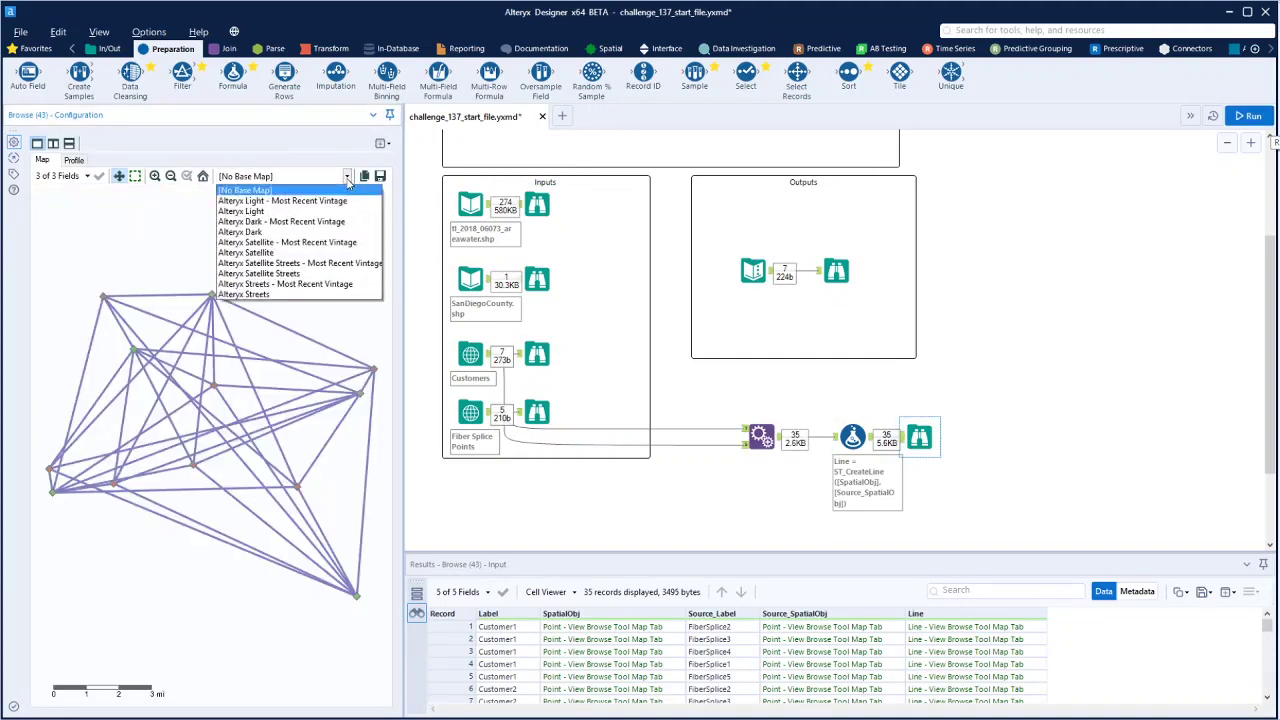
{"action": "left_click", "coordinate": [298, 298]}
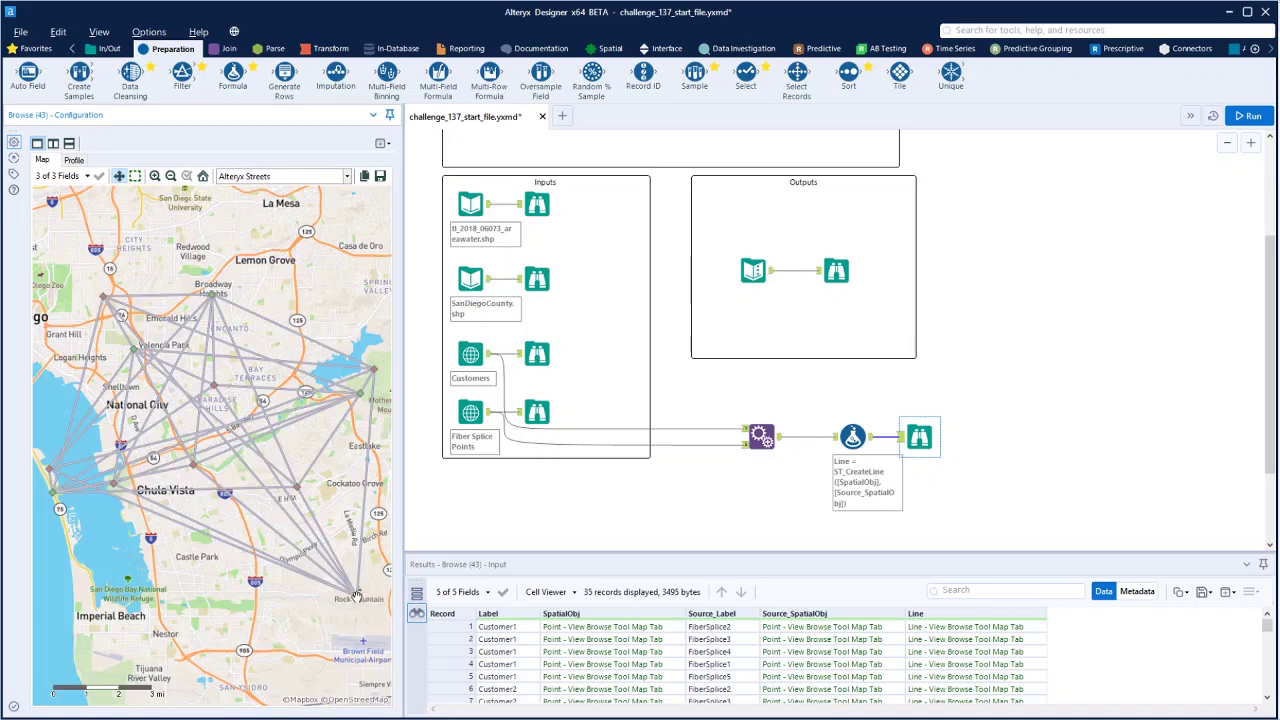
{"action": "left_click", "coordinate": [560, 627]}
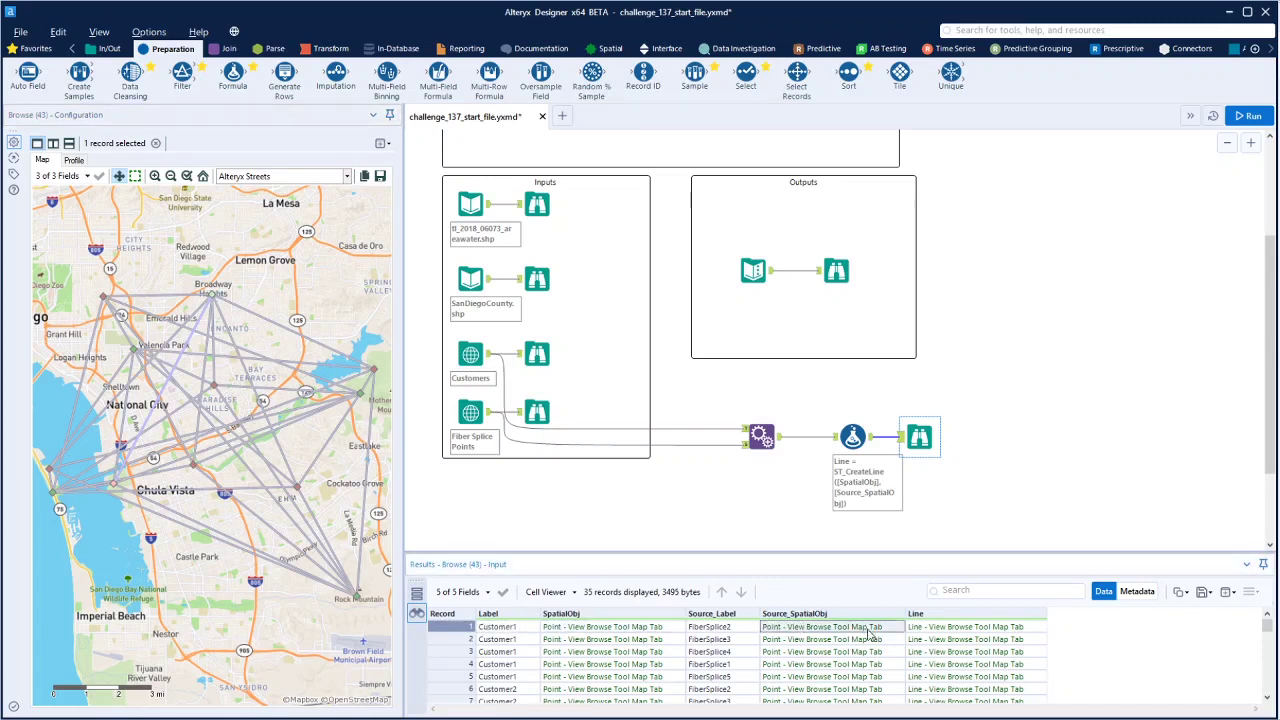
Move the Browse tool below the Formula tool and add a Spatial Match with the Formula output as targets and SanDiegoCounty.shp as universe.
{"action": "left_click", "coordinate": [829, 630]}
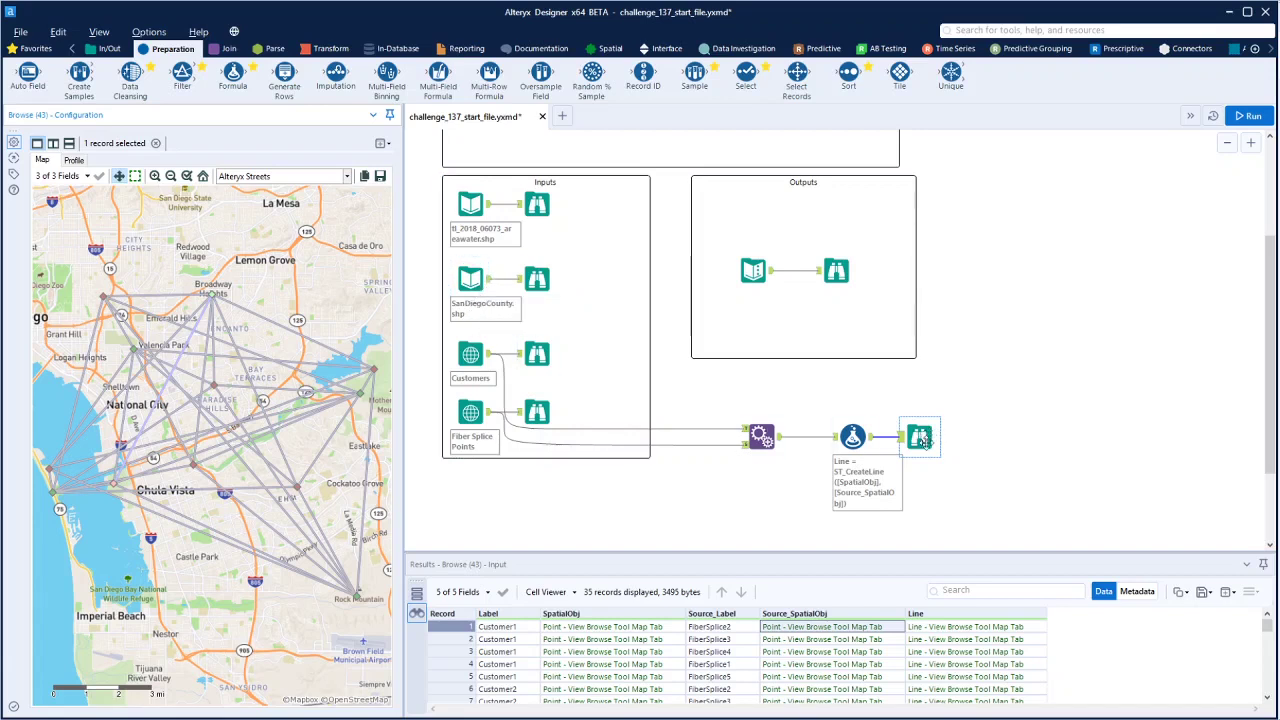
{"action": "left_click_drag", "start_coordinate": [921, 441], "coordinate": [960, 519]}
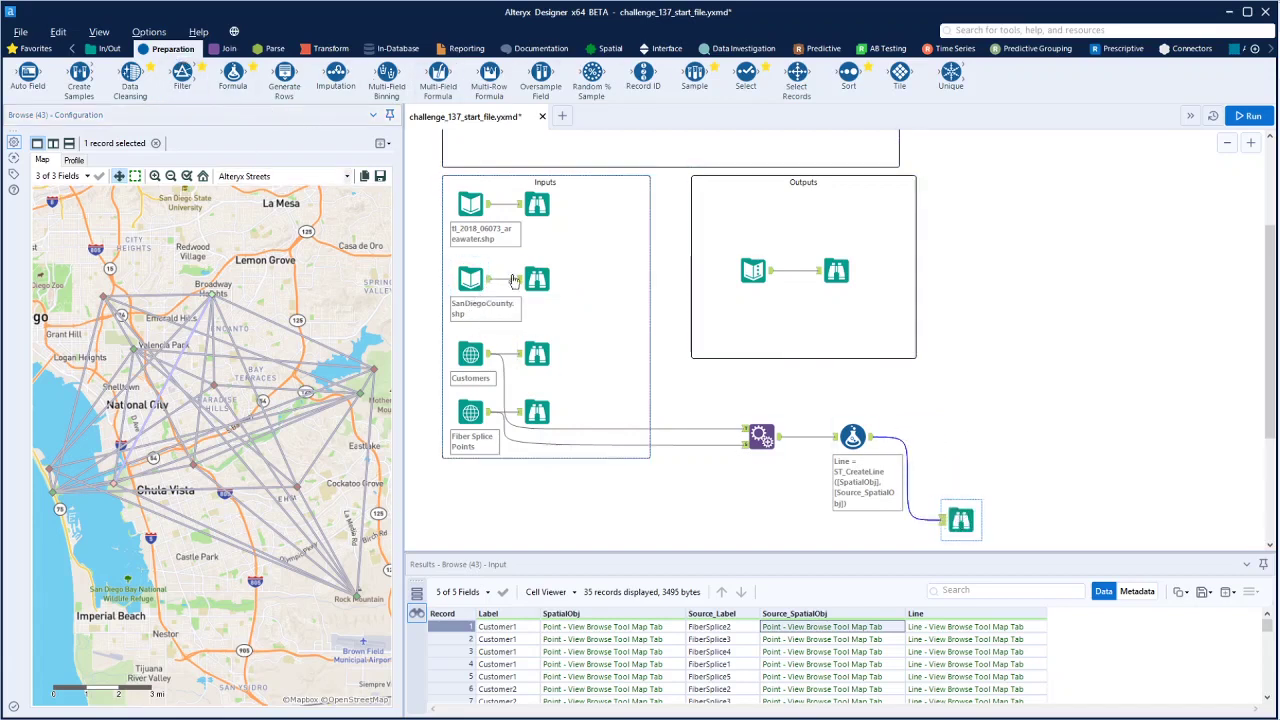
{"action": "left_click", "coordinate": [470, 279]}
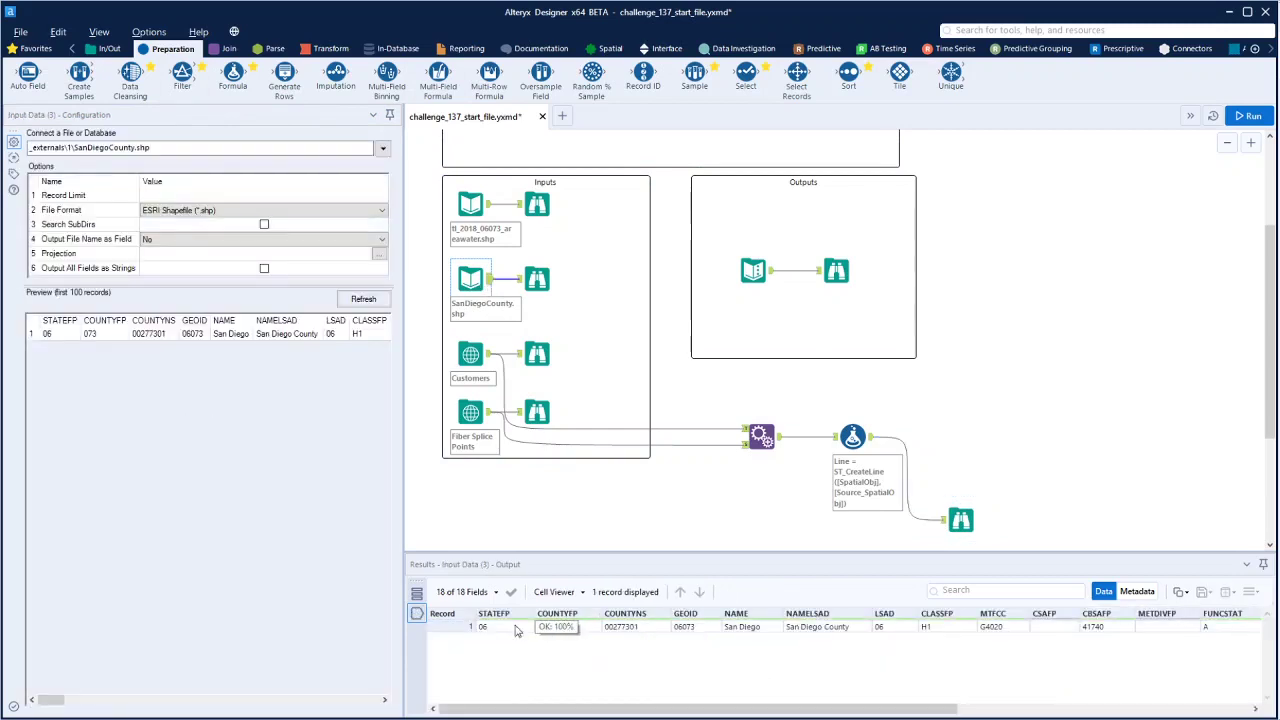
{"action": "left_click_drag", "start_coordinate": [790, 709], "coordinate": [1236, 630]}
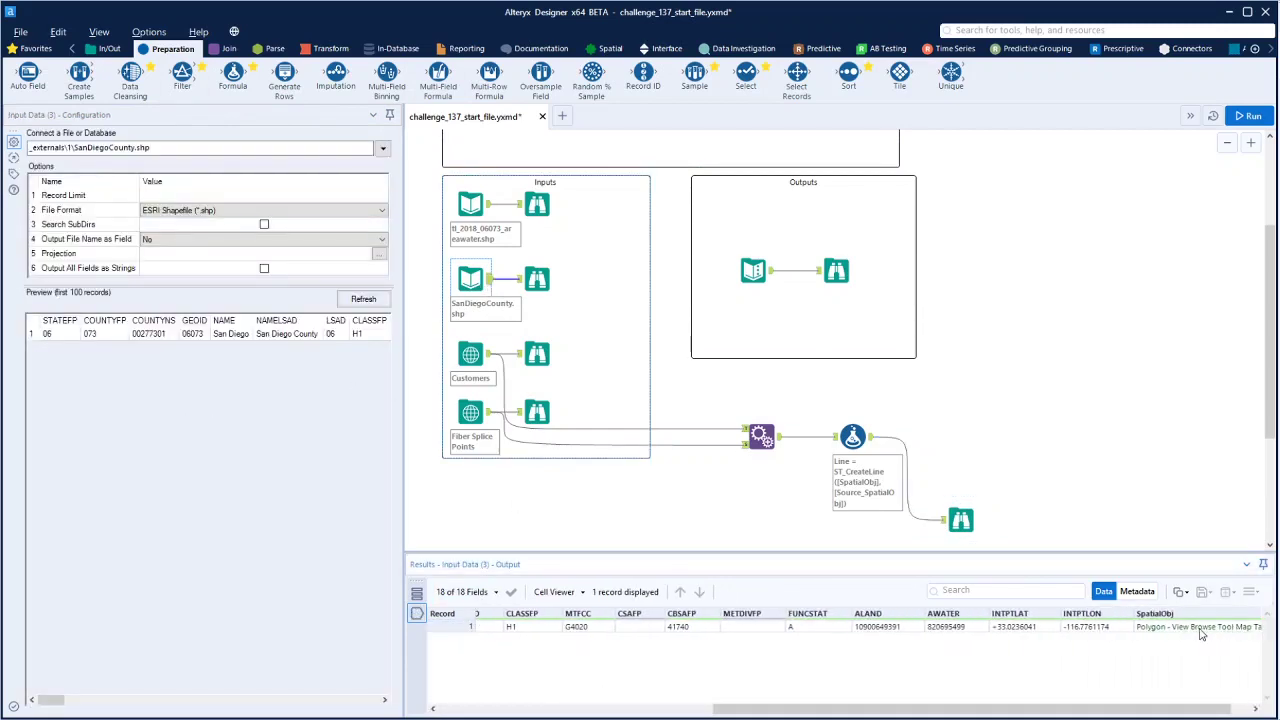
{"action": "left_click", "coordinate": [611, 48]}
{"action": "left_click_drag", "start_coordinate": [591, 78], "coordinate": [1010, 445]}
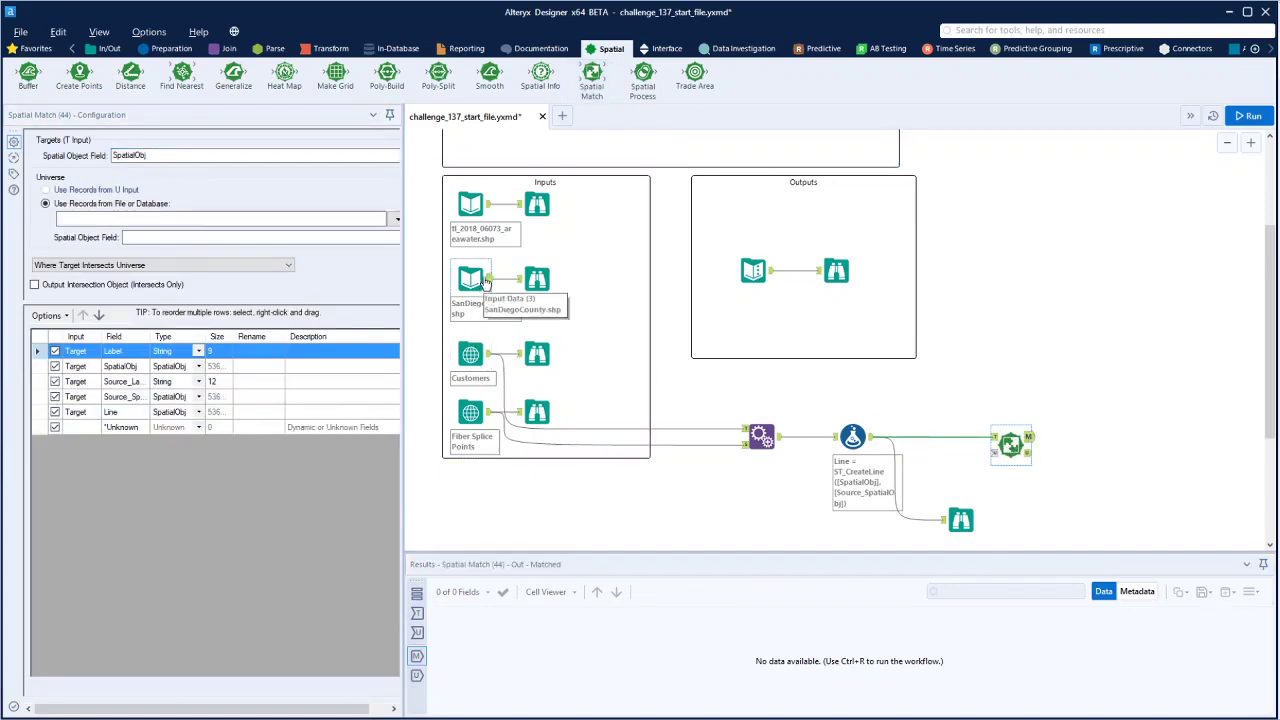
{"action": "mouse_move", "coordinate": [489, 278]}
{"action": "left_mouse_down"}
{"action": "mouse_move", "coordinate": [977, 471]}
{"action": "mouse_move", "coordinate": [1001, 455]}
{"action": "left_mouse_up"}
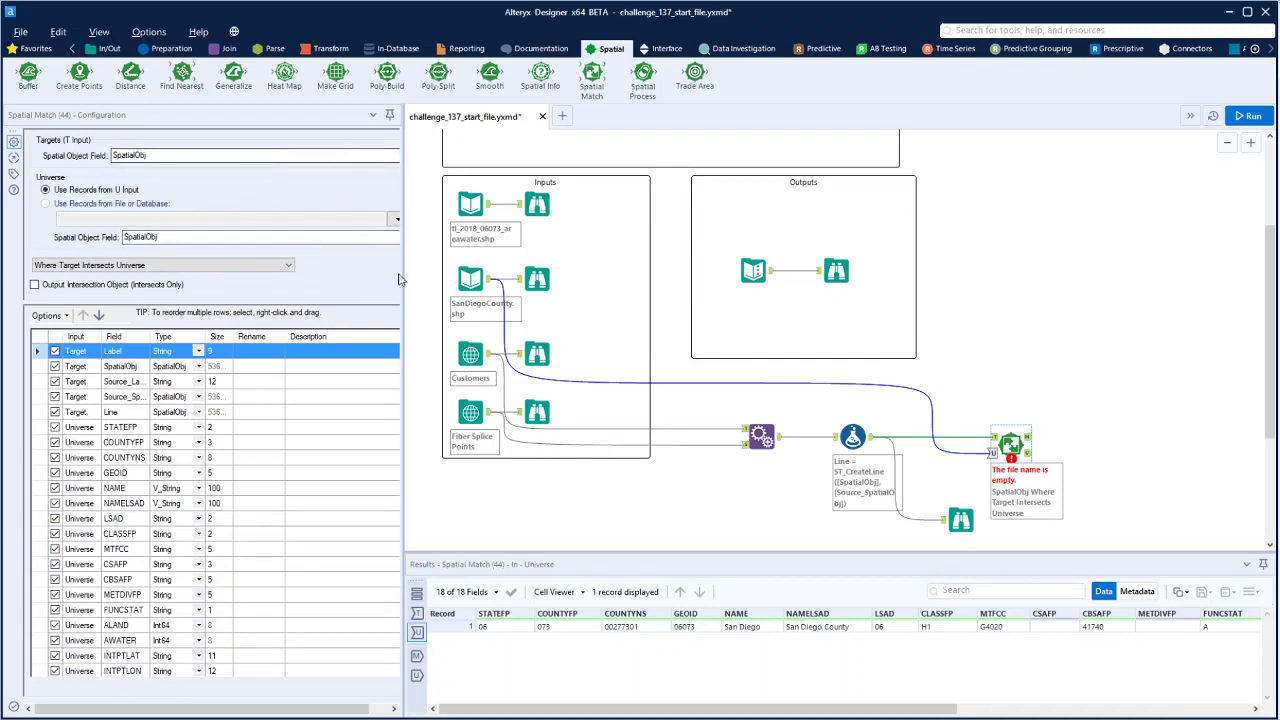
Configure the Spatial Match to compare target field Line with universe field SpatialObj using Where Target Within Universe.
{"action": "left_click_drag", "start_coordinate": [402, 268], "coordinate": [630, 268]}
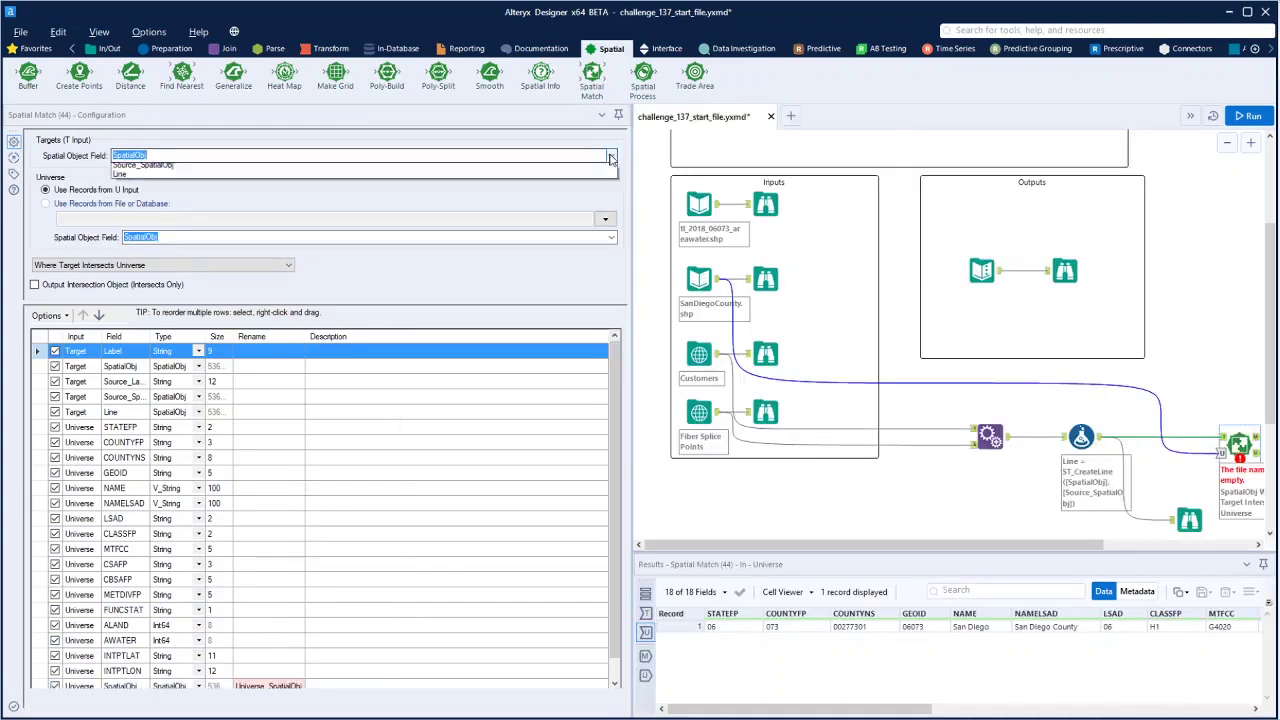
{"action": "left_click", "coordinate": [407, 188]}
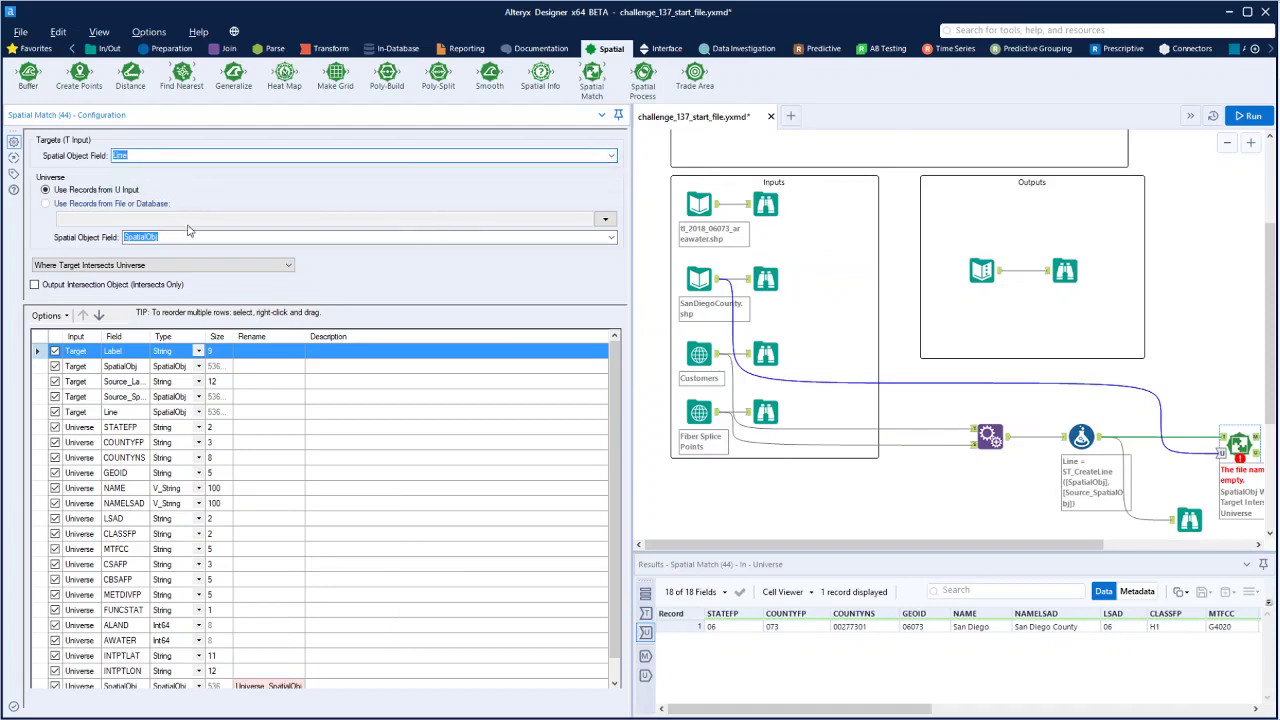
{"action": "left_click", "coordinate": [610, 240]}
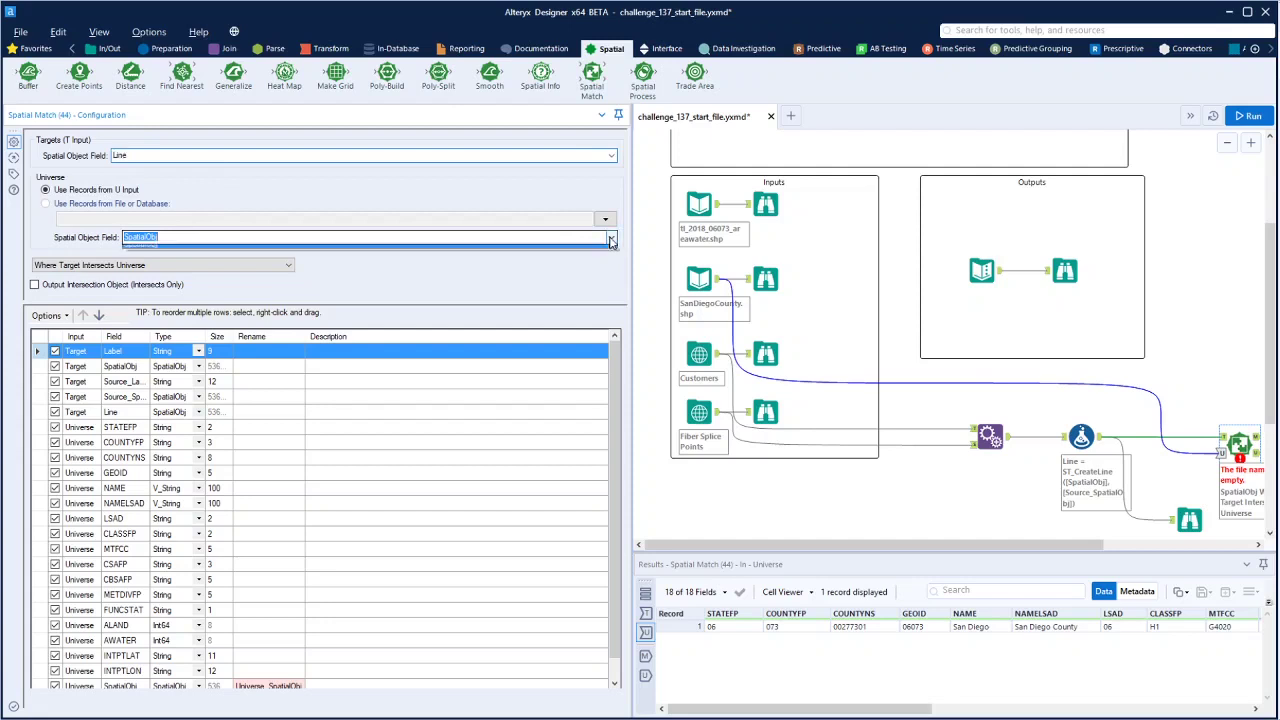
{"action": "left_click", "coordinate": [140, 265]}
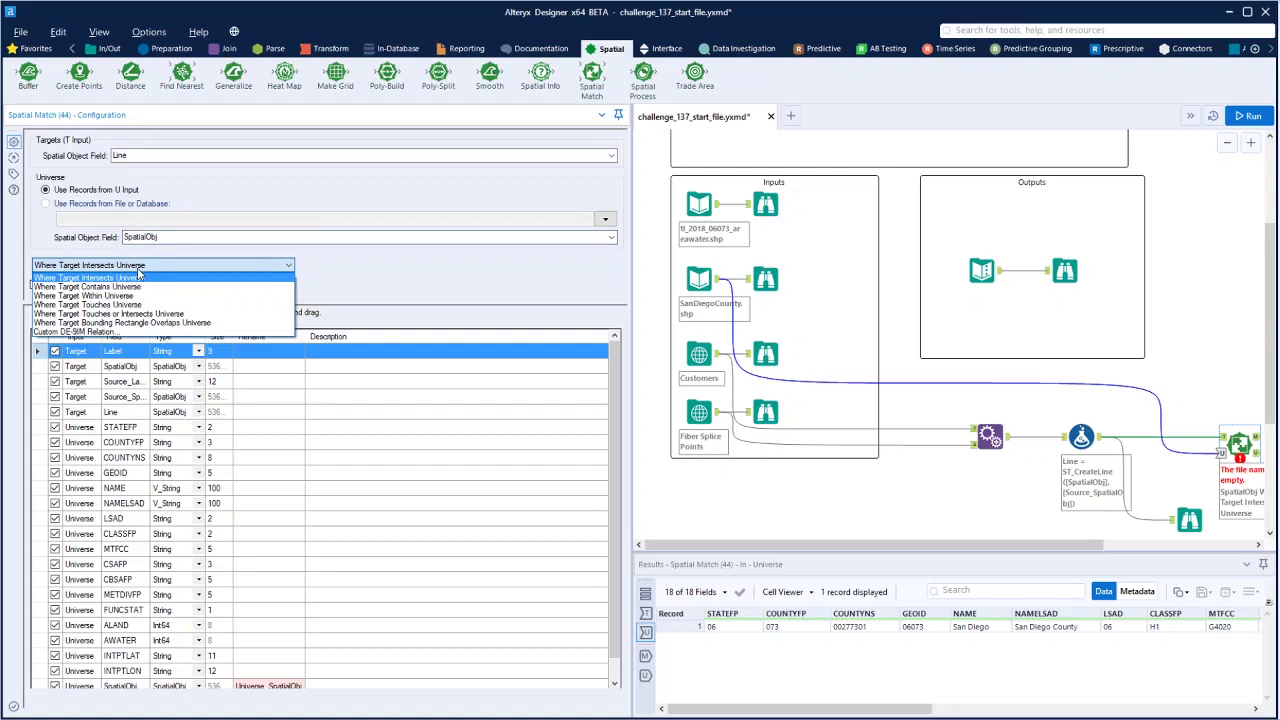
{"action": "left_click", "coordinate": [138, 275]}
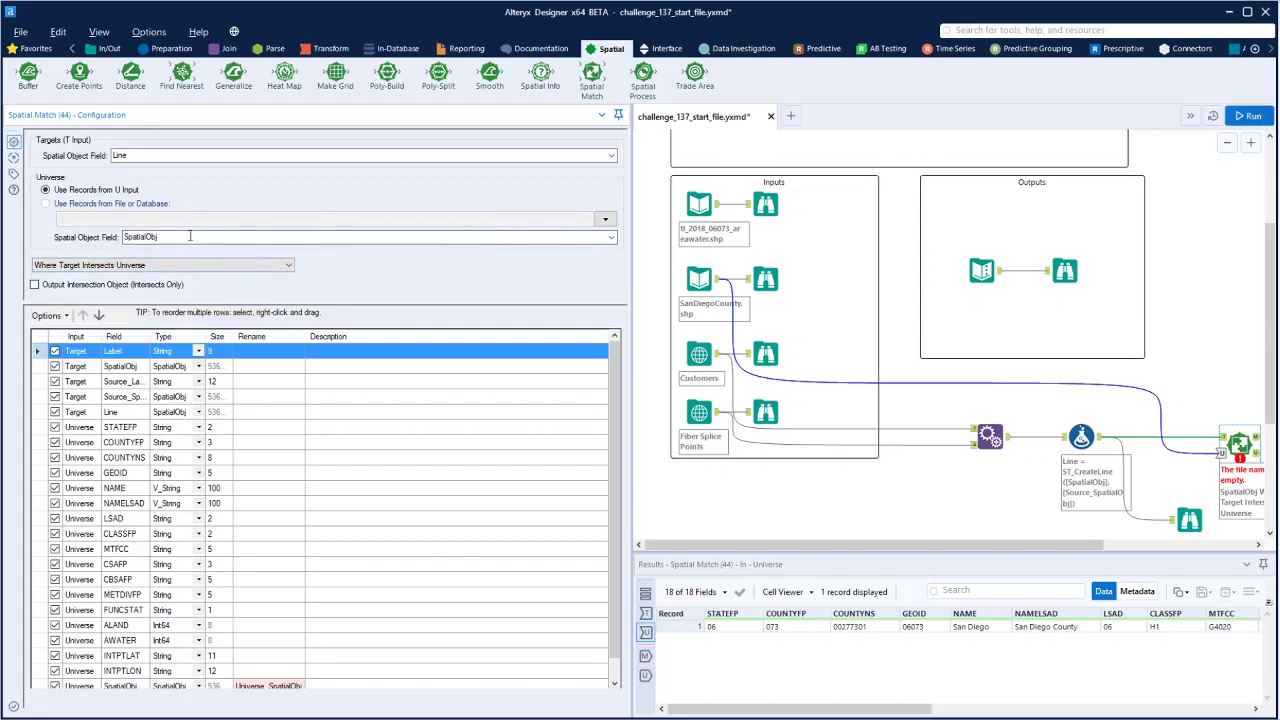
{"action": "left_click", "coordinate": [172, 266]}
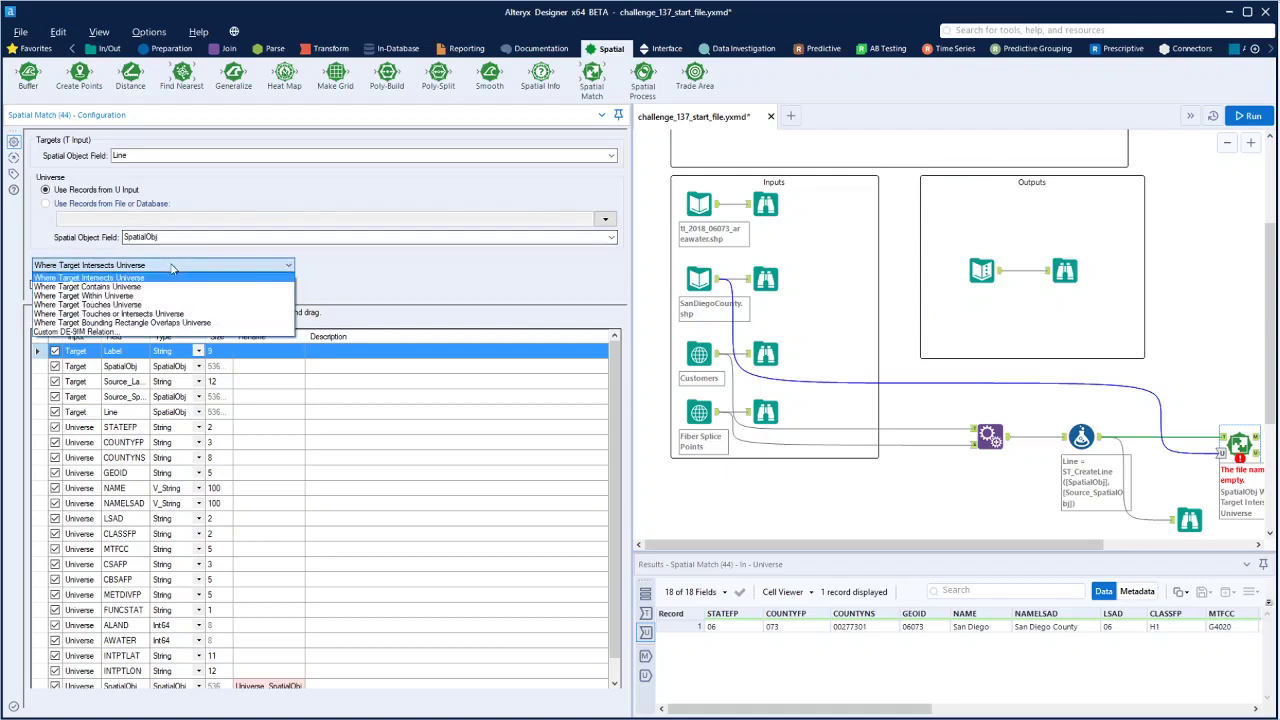
{"action": "left_click", "coordinate": [160, 298]}
Run the workflow and check the Spatial Match tool's unmatched and matched records.
{"action": "left_click", "coordinate": [1248, 116]}
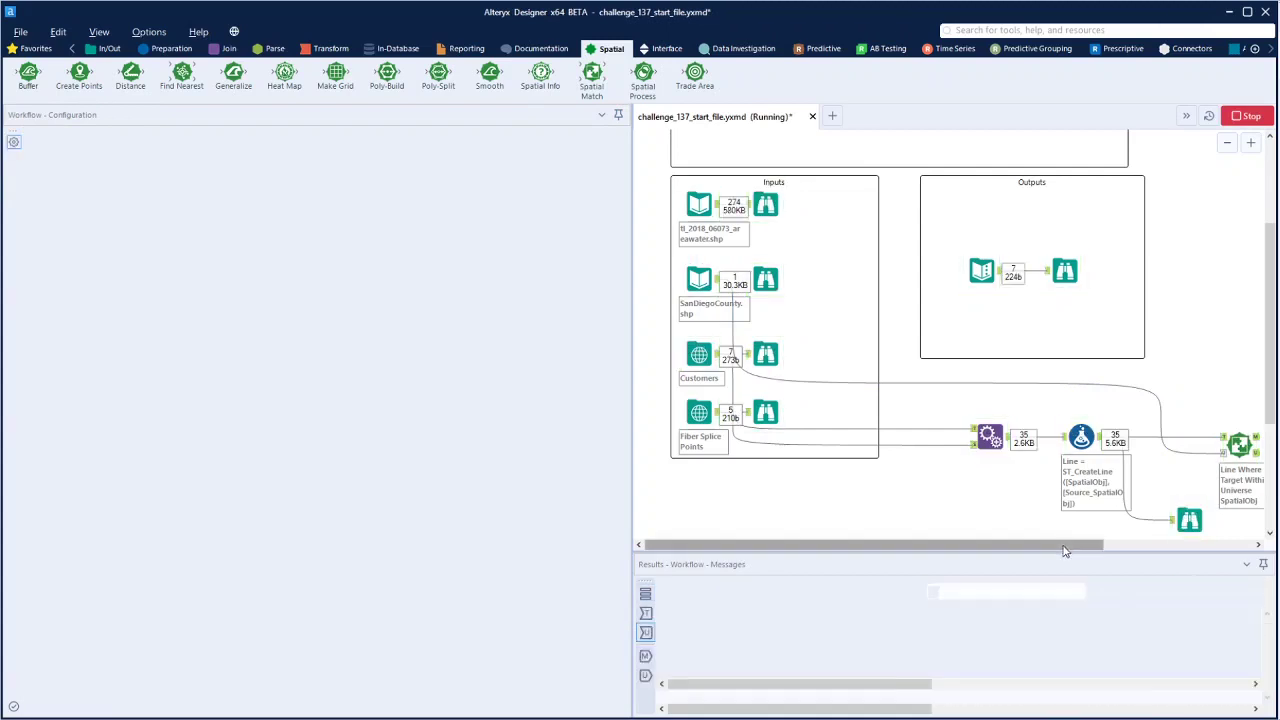
{"action": "left_click_drag", "start_coordinate": [1068, 545], "coordinate": [1258, 444]}
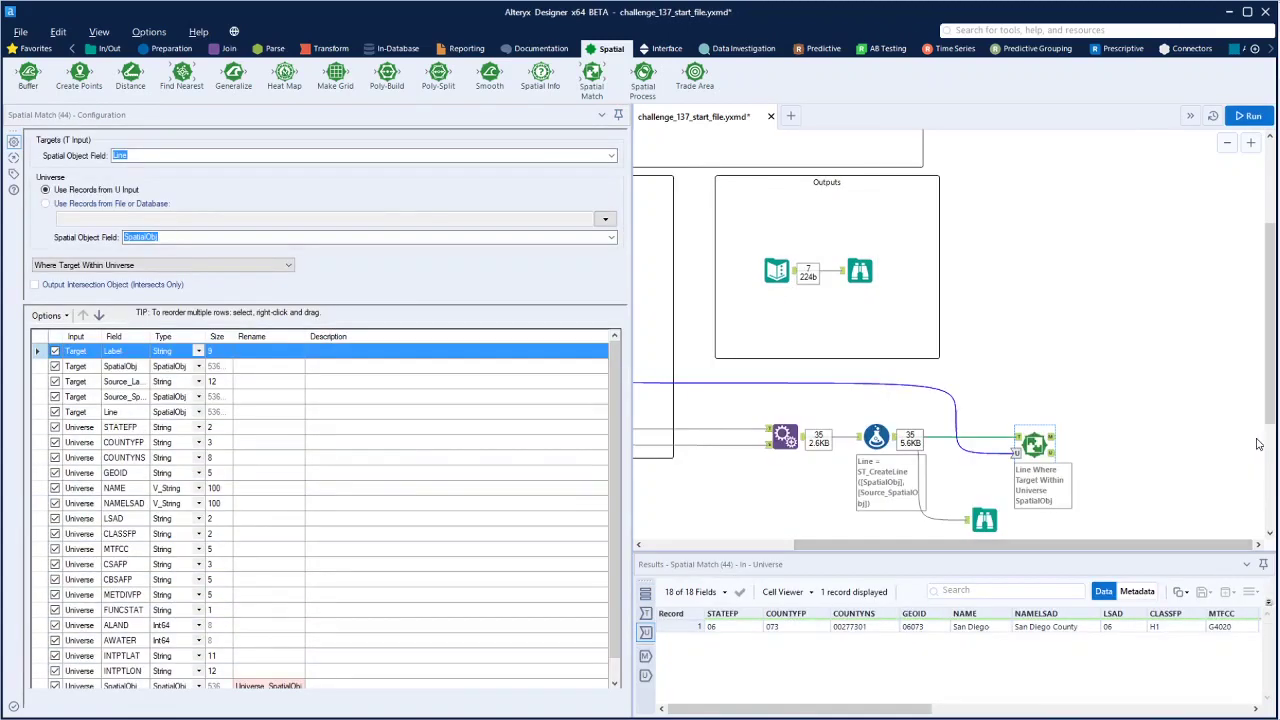
{"action": "left_click", "coordinate": [1051, 453]}
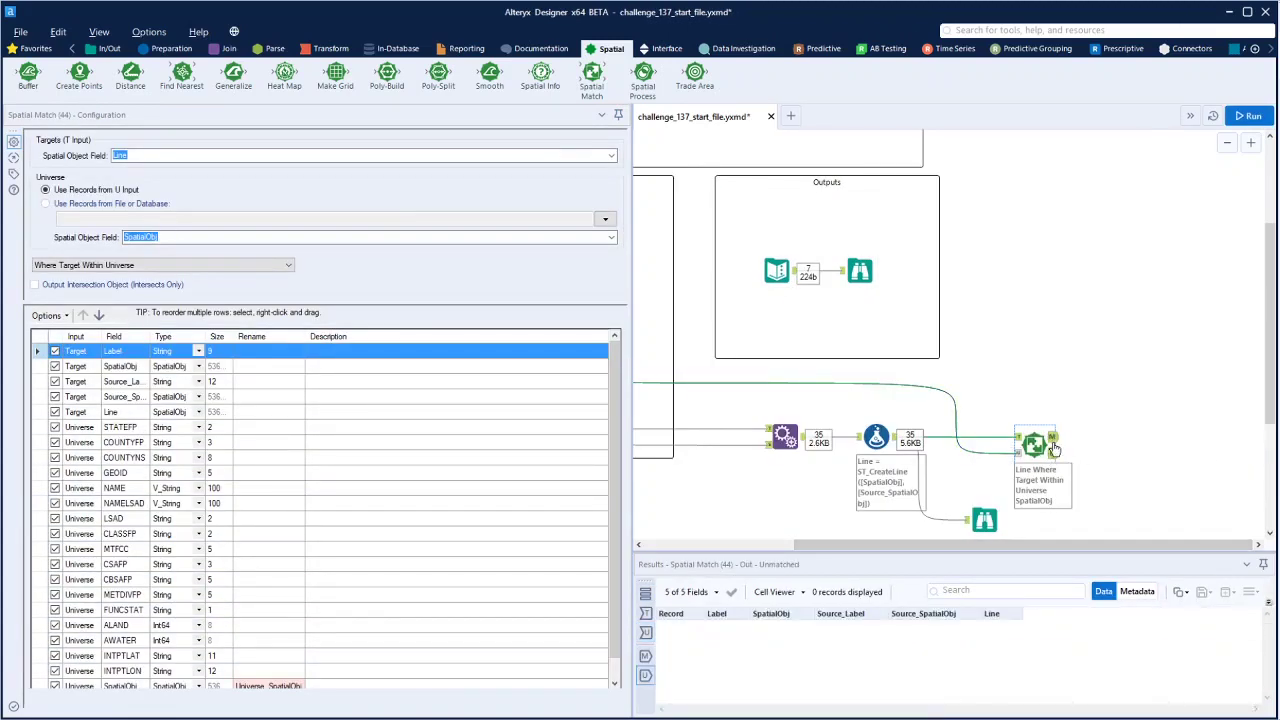
{"action": "left_click", "coordinate": [1056, 445]}
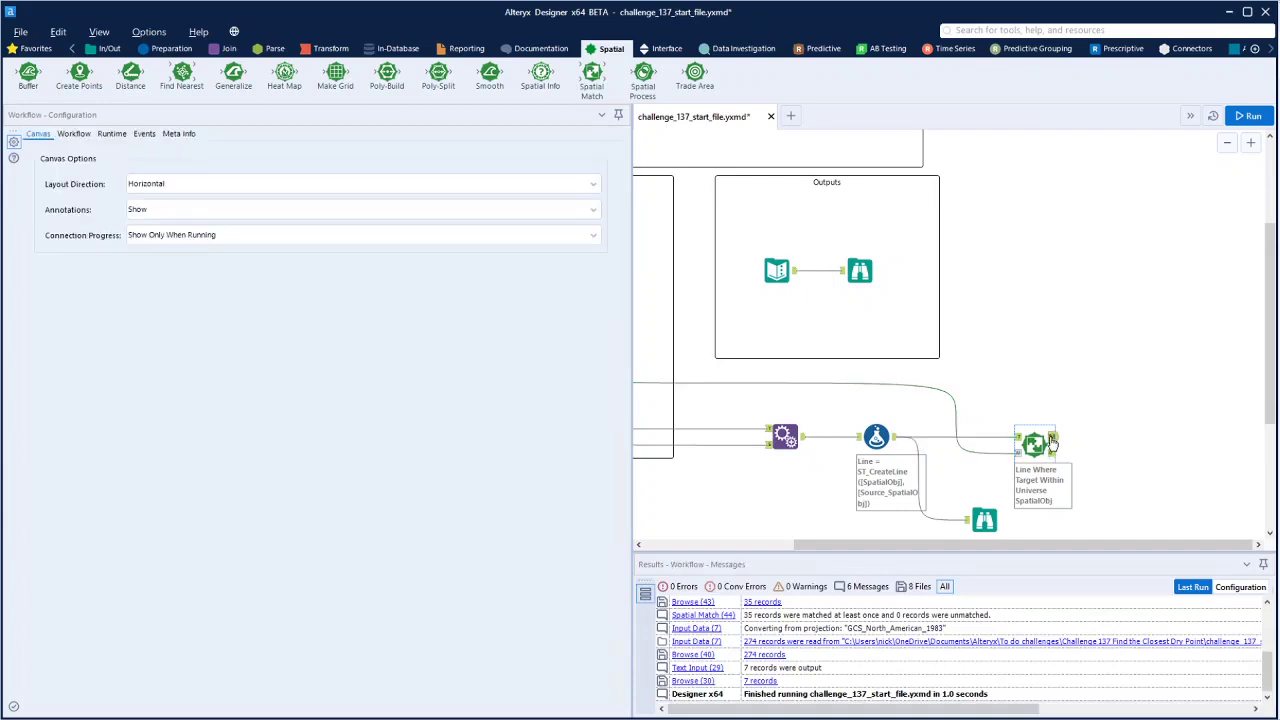
{"action": "left_click", "coordinate": [1050, 442]}
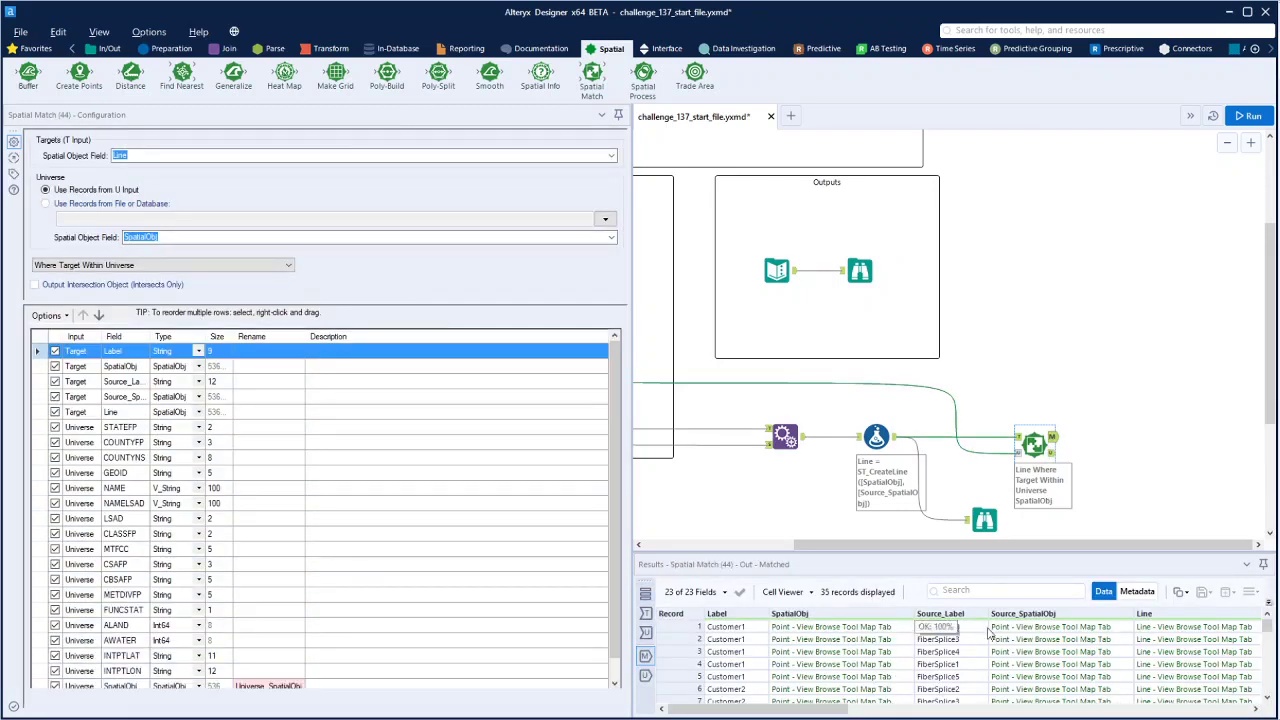
{"action": "scroll", "coordinate": [950, 655], "scroll_direction": "down", "scroll_amount": 3}
{"action": "scroll", "coordinate": [990, 640], "scroll_direction": "down", "scroll_amount": 5}
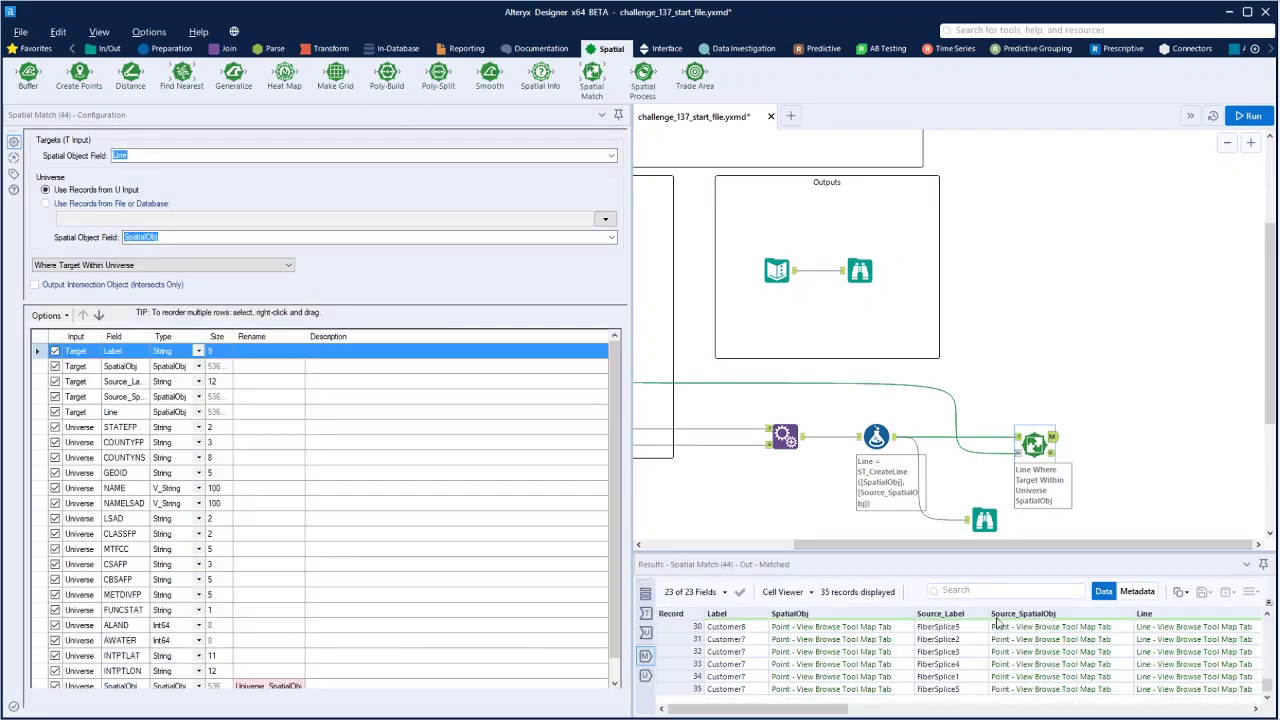
{"action": "scroll", "coordinate": [1025, 520], "scroll_direction": "up", "scroll_amount": 1}
Add a second Spatial Match with the first one's matched output as targets and tl_2018_06073_areawater.shp as universe.
{"action": "mouse_move", "coordinate": [1050, 547]}
{"action": "left_mouse_down"}
{"action": "mouse_move", "coordinate": [1025, 547]}
{"action": "mouse_move", "coordinate": [1045, 547]}
{"action": "left_mouse_up"}
{"action": "scroll", "coordinate": [1150, 450], "scroll_direction": "down", "scroll_amount": 2}
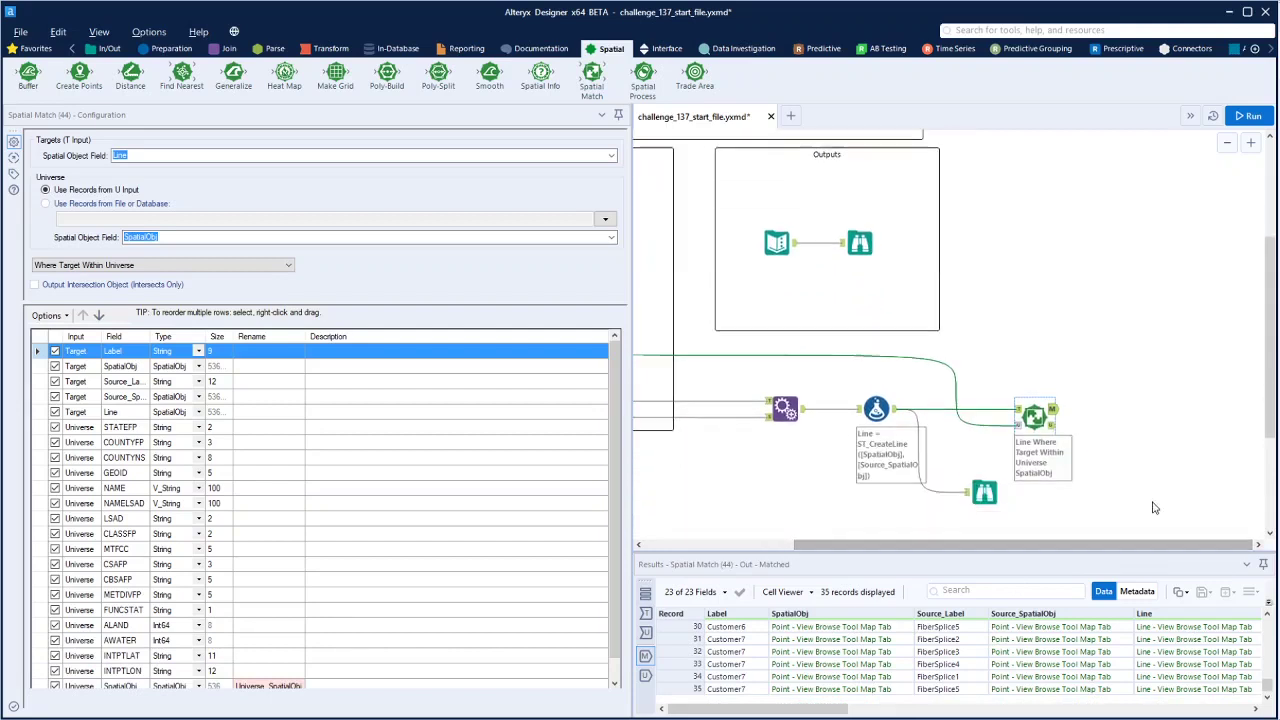
{"action": "scroll", "coordinate": [1268, 402], "scroll_direction": "down", "scroll_amount": 3}
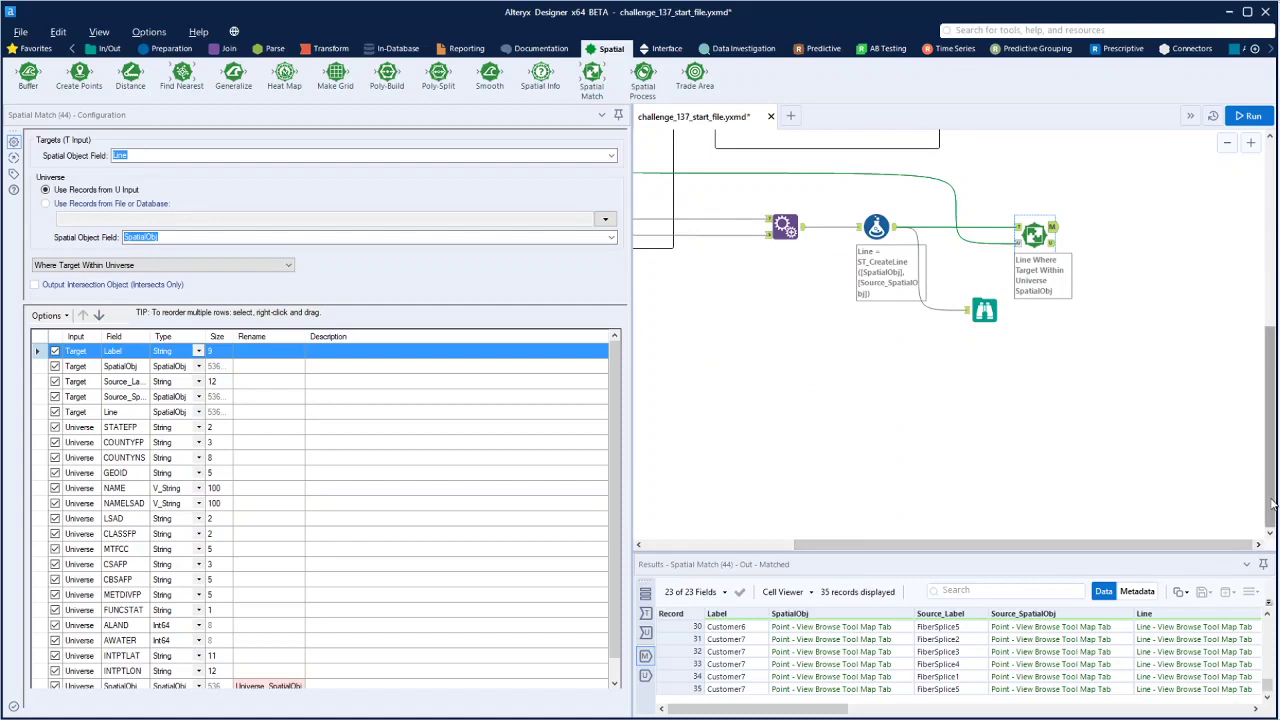
{"action": "scroll", "coordinate": [1150, 460], "scroll_direction": "up", "scroll_amount": 4}
{"action": "left_click_drag", "start_coordinate": [1117, 546], "coordinate": [888, 548]}
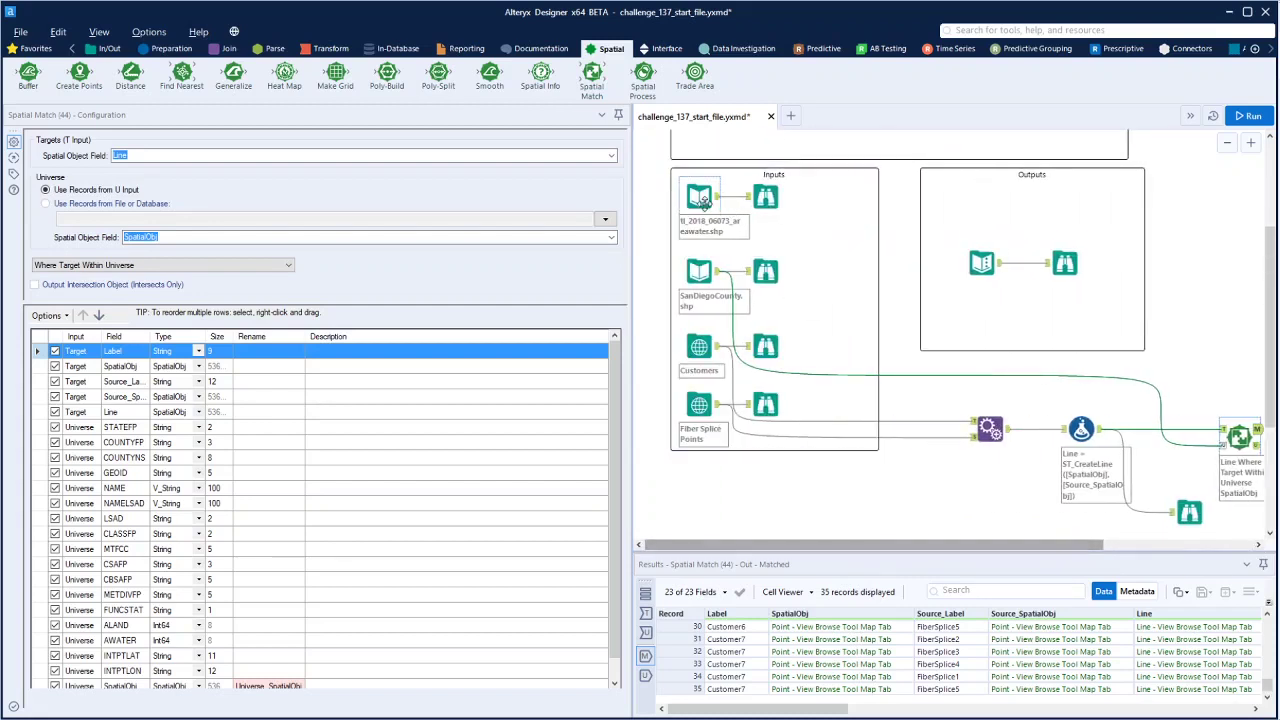
{"action": "left_click_drag", "start_coordinate": [922, 548], "coordinate": [1075, 550]}
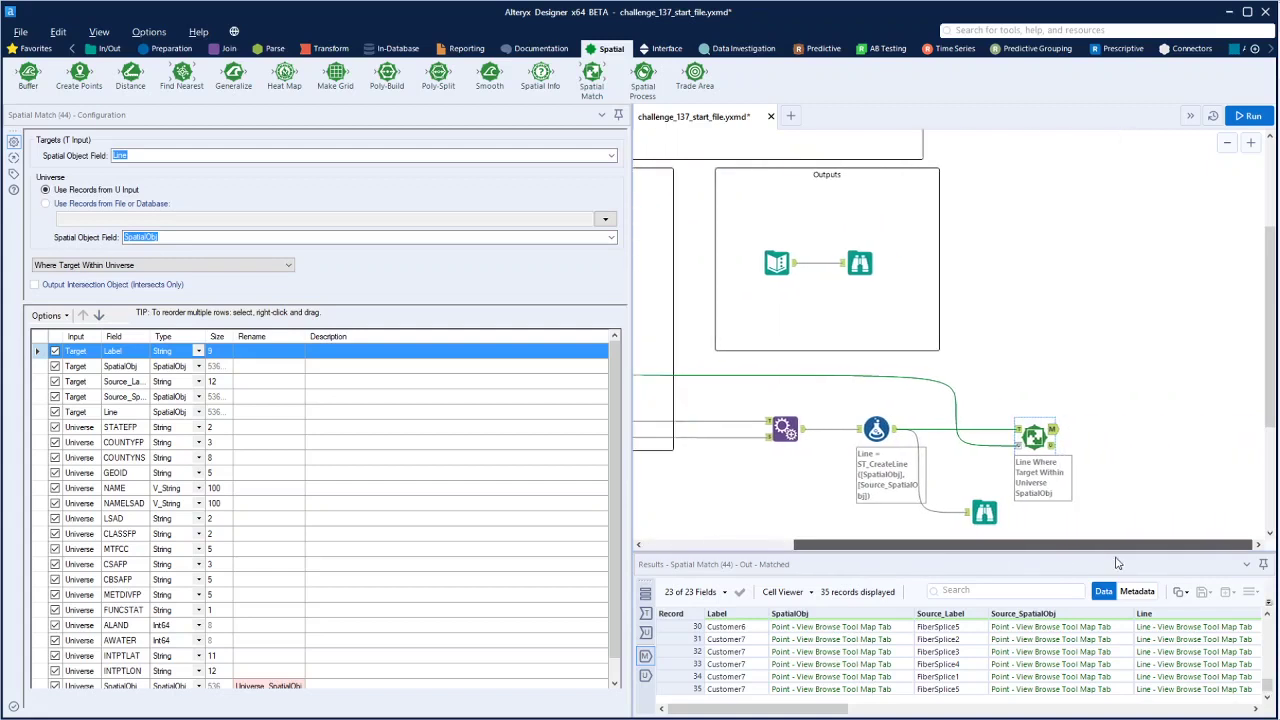
{"action": "left_click_drag", "start_coordinate": [592, 76], "coordinate": [1184, 396]}
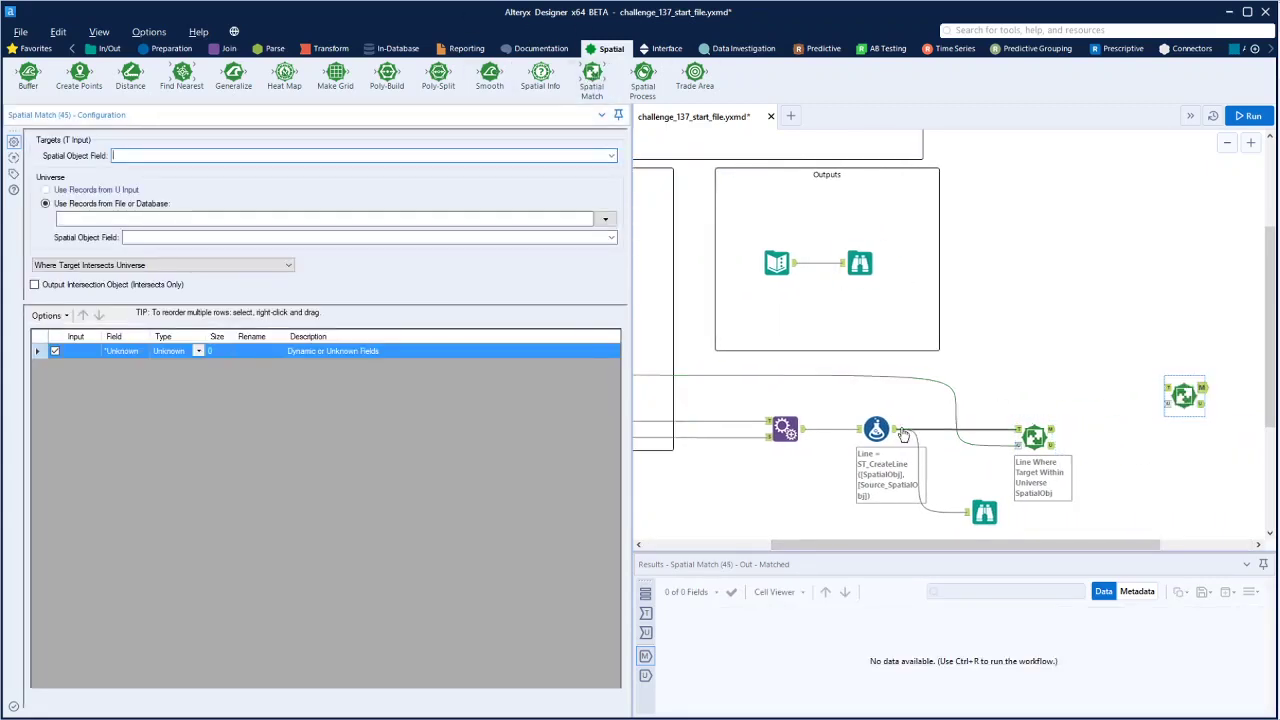
{"action": "left_click_drag", "start_coordinate": [1050, 437], "coordinate": [1165, 389]}
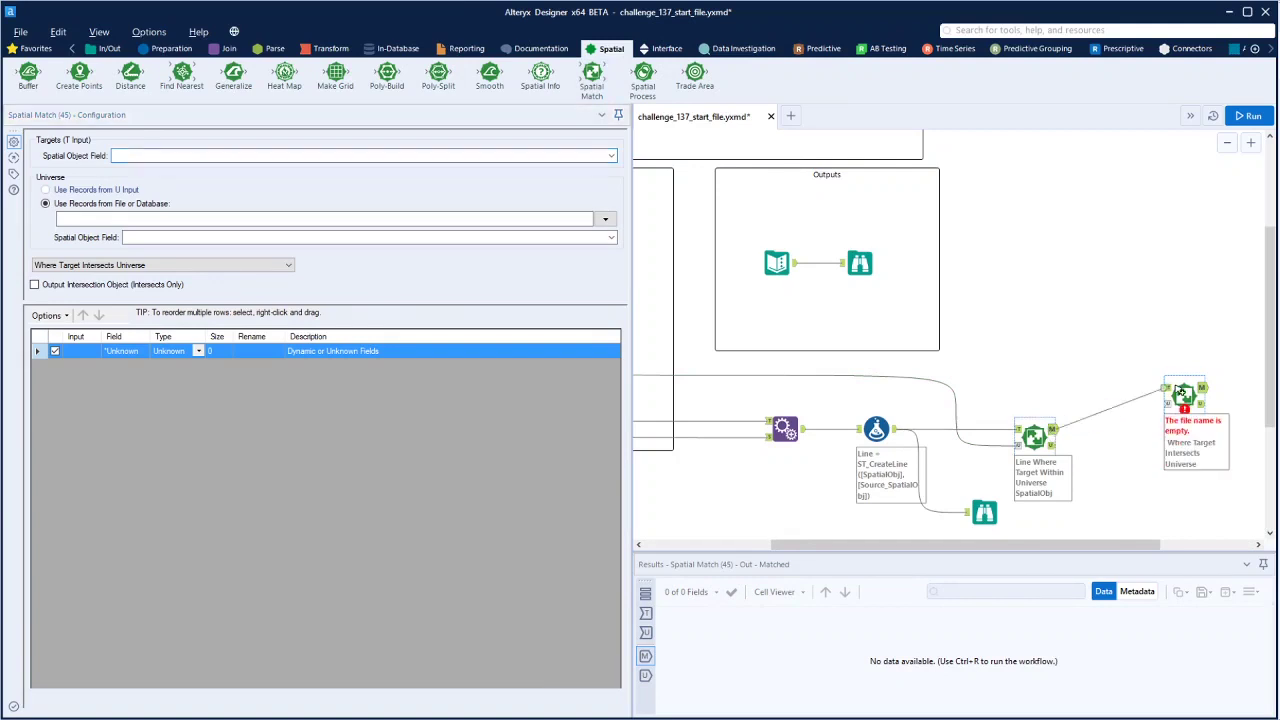
{"action": "left_click_drag", "start_coordinate": [644, 282], "coordinate": [849, 365]}
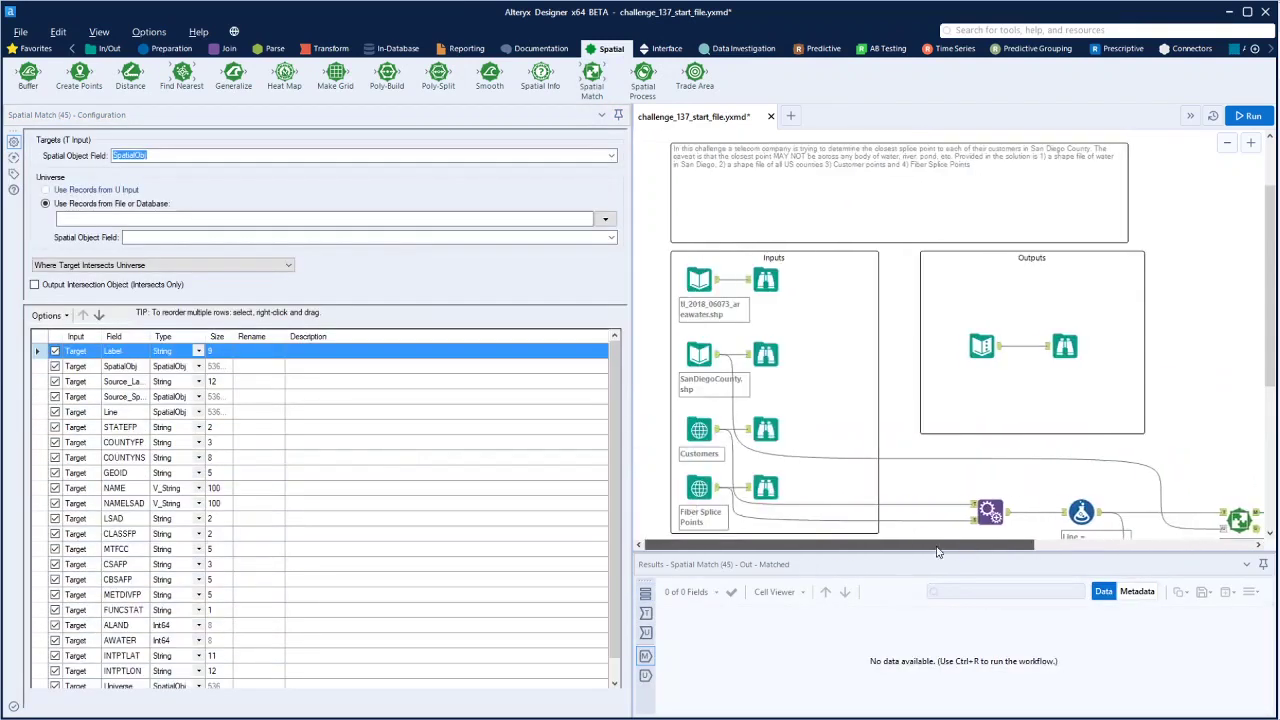
{"action": "left_click_drag", "start_coordinate": [717, 283], "coordinate": [1090, 405]}
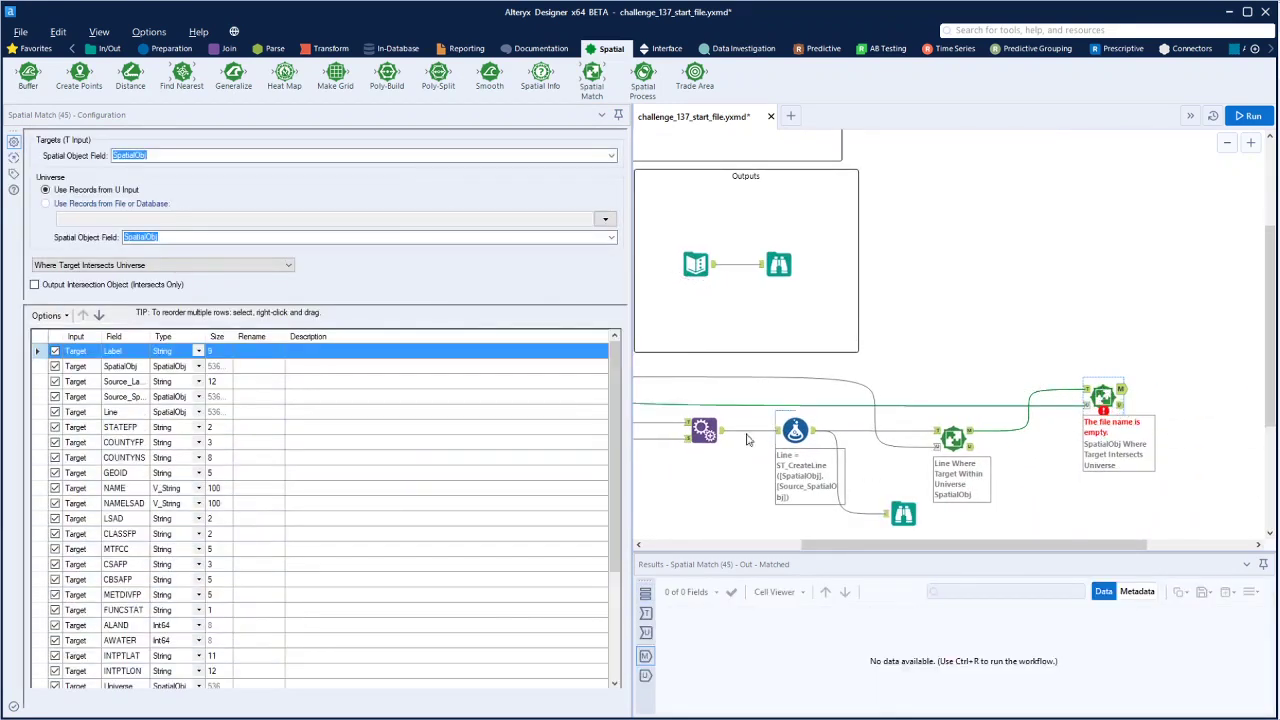
Set the second Spatial Match's target field to Line, keeping universe field SpatialObj and Where Target Intersects Universe.
{"action": "left_click", "coordinate": [275, 155]}
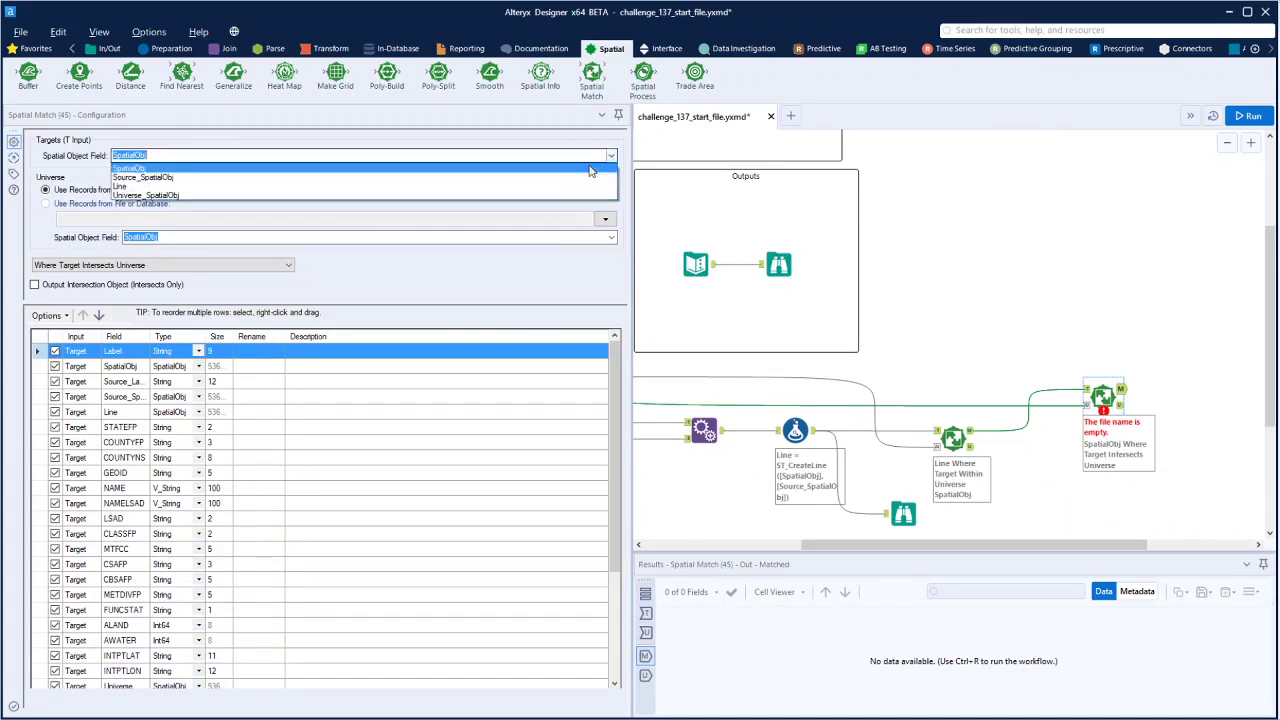
{"action": "left_click", "coordinate": [336, 197]}
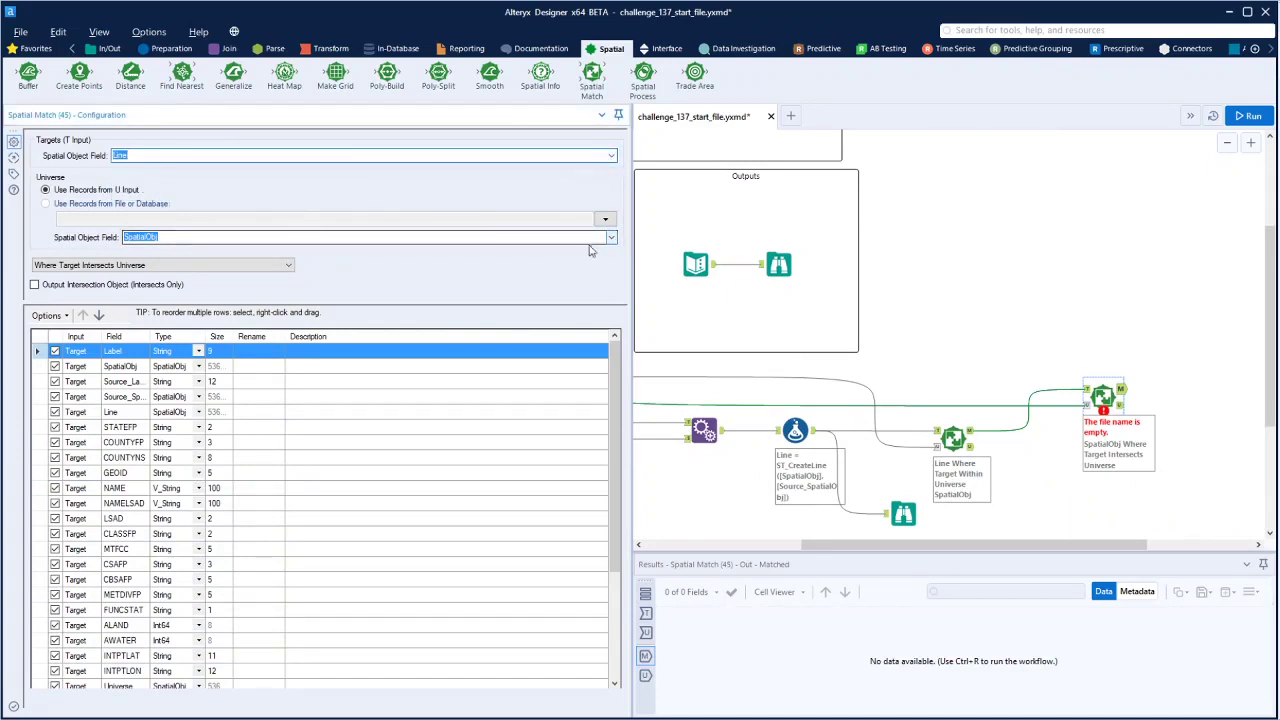
{"action": "left_click", "coordinate": [287, 265]}
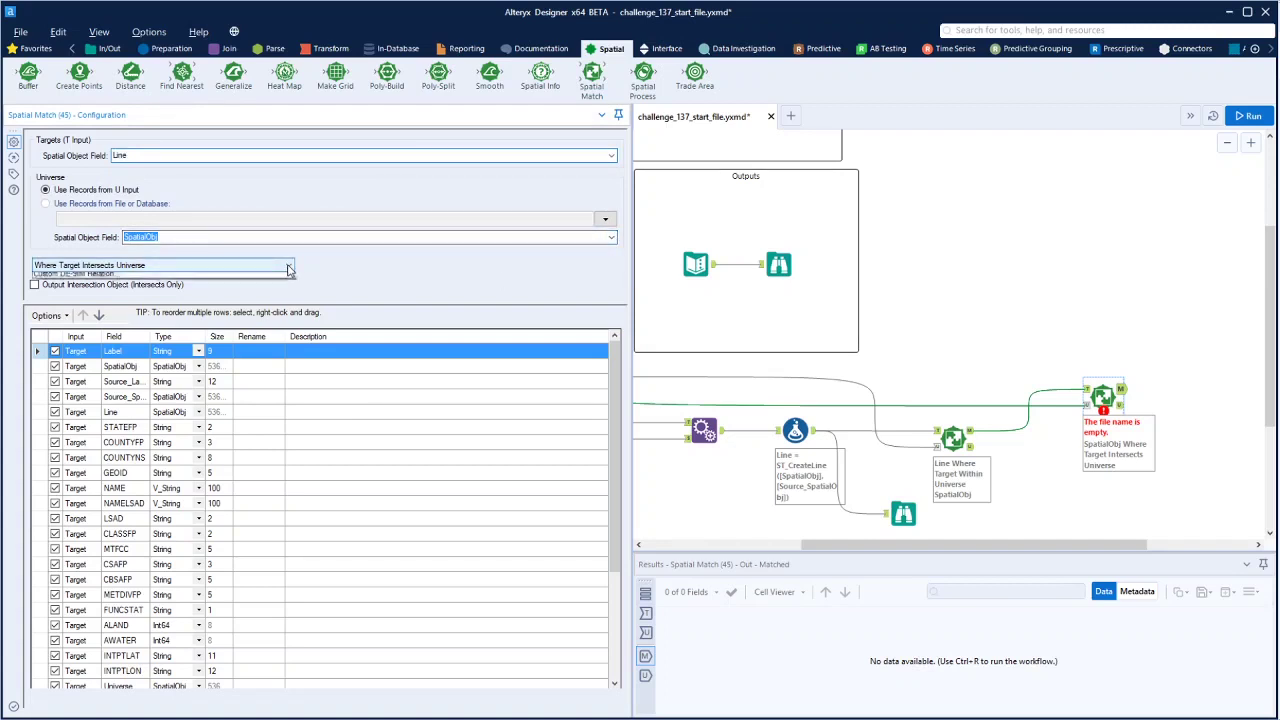
{"action": "left_click", "coordinate": [287, 264]}
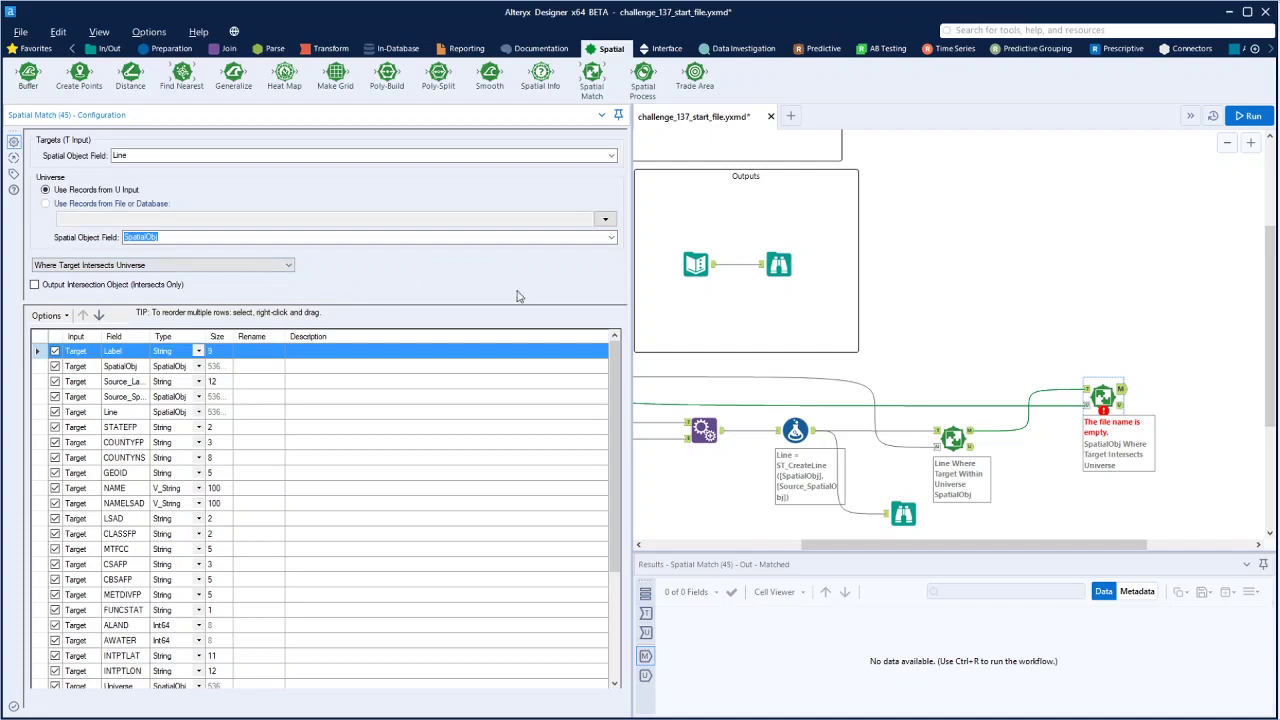
Run the workflow and review the matched and unmatched records of the water Spatial Match.
{"action": "left_click", "coordinate": [1252, 116]}
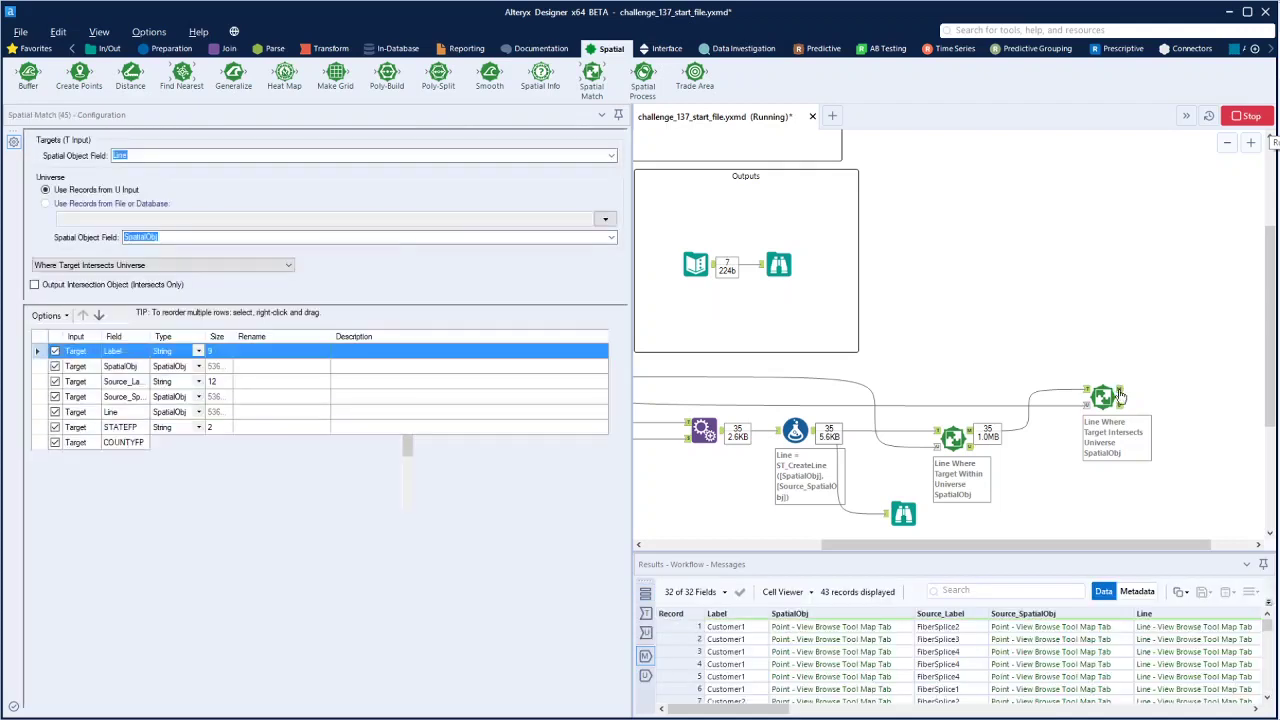
{"action": "scroll", "coordinate": [843, 648], "scroll_direction": "down", "scroll_amount": 3}
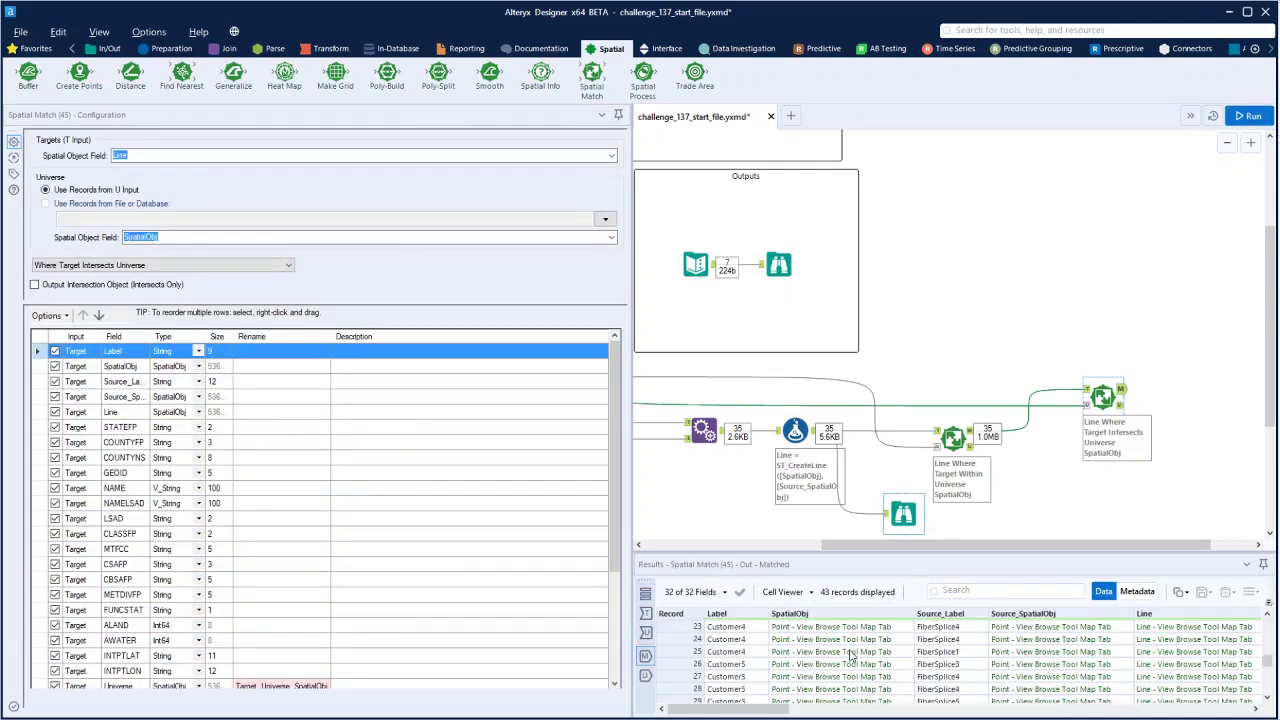
{"action": "scroll", "coordinate": [850, 655], "scroll_direction": "down", "scroll_amount": 8}
{"action": "left_click", "coordinate": [1121, 407]}
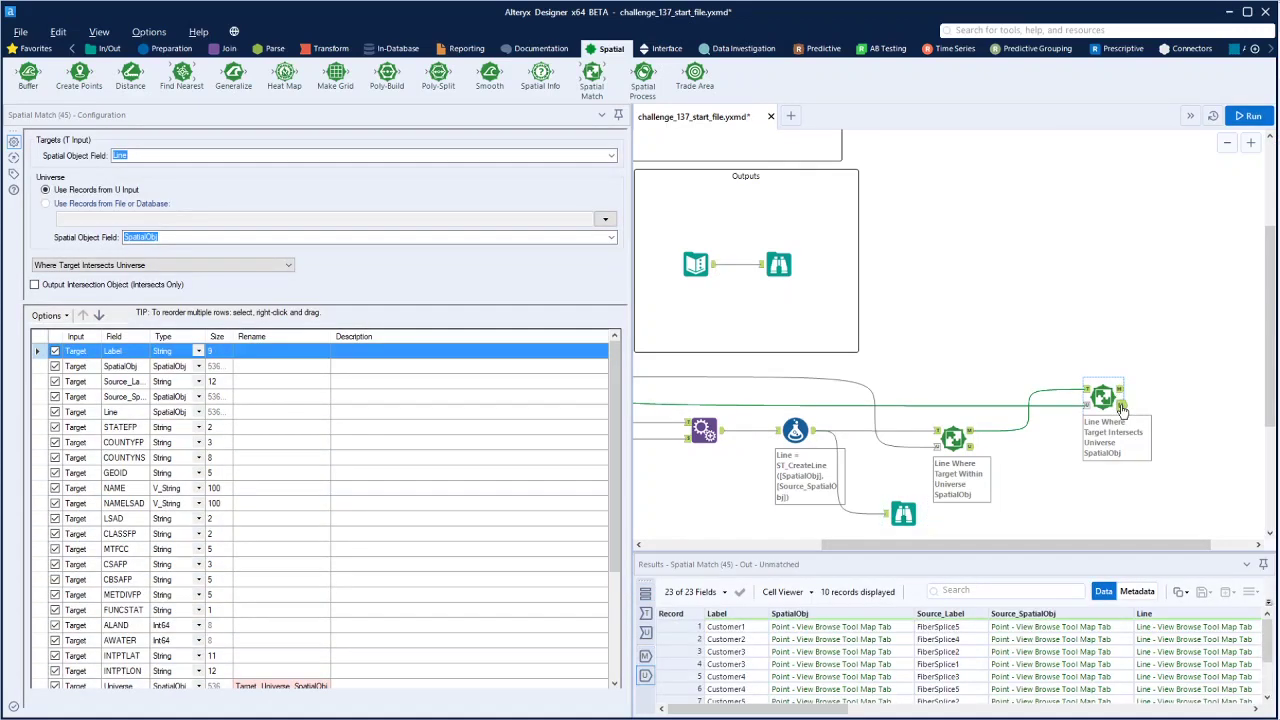
{"action": "scroll", "coordinate": [856, 662], "scroll_direction": "down", "scroll_amount": 2}
{"action": "scroll", "coordinate": [856, 655], "scroll_direction": "up", "scroll_amount": 2}
{"action": "scroll", "coordinate": [868, 676], "scroll_direction": "down", "scroll_amount": 1}
Add a Browse tool to the unmatched output of the water Spatial Match.
{"action": "left_click", "coordinate": [104, 50]}
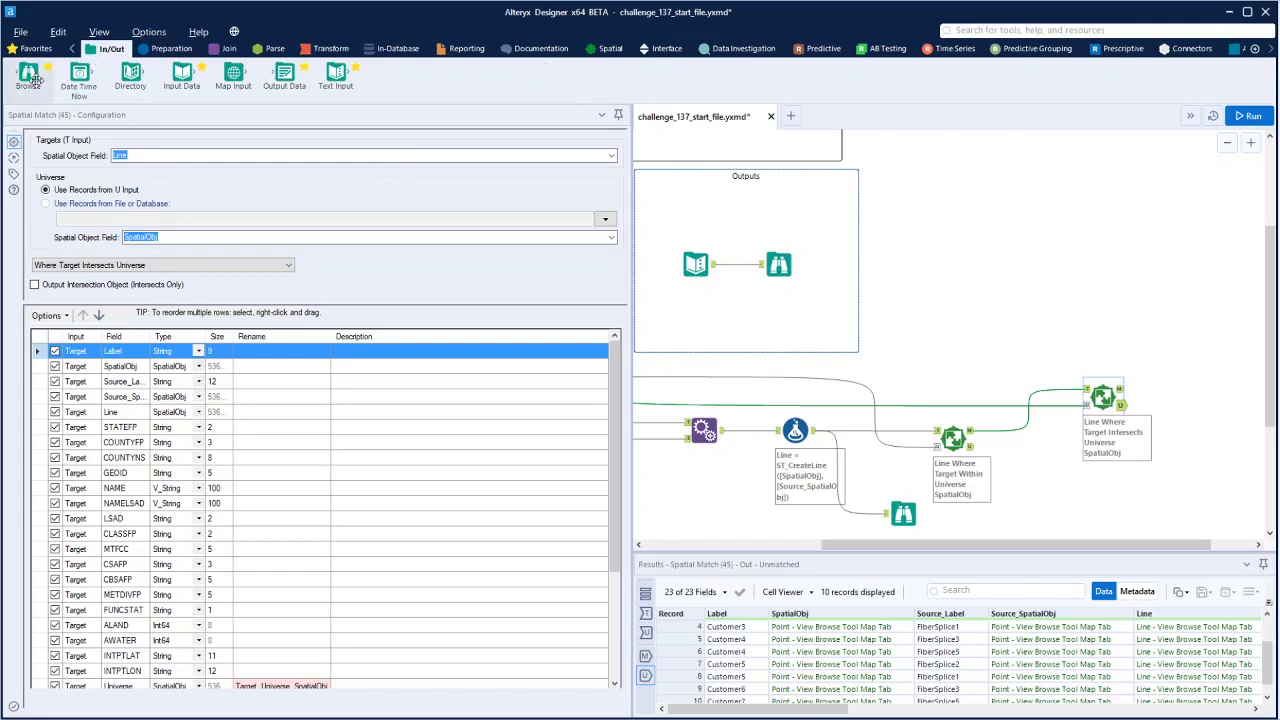
{"action": "left_click_drag", "start_coordinate": [30, 80], "coordinate": [1186, 414]}
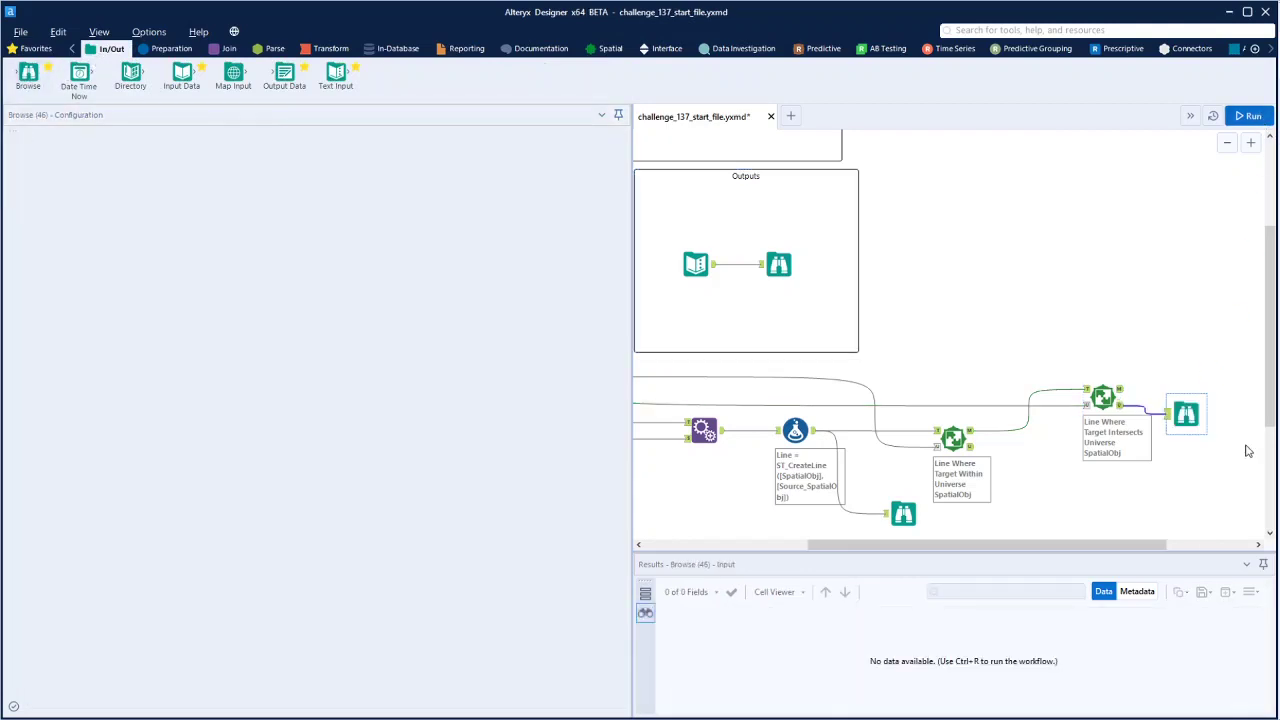
Remove the Target Within Universe Spatial Match and connect the Formula output directly to the water Spatial Match's target input.
{"action": "key", "text": "ctrl+r"}
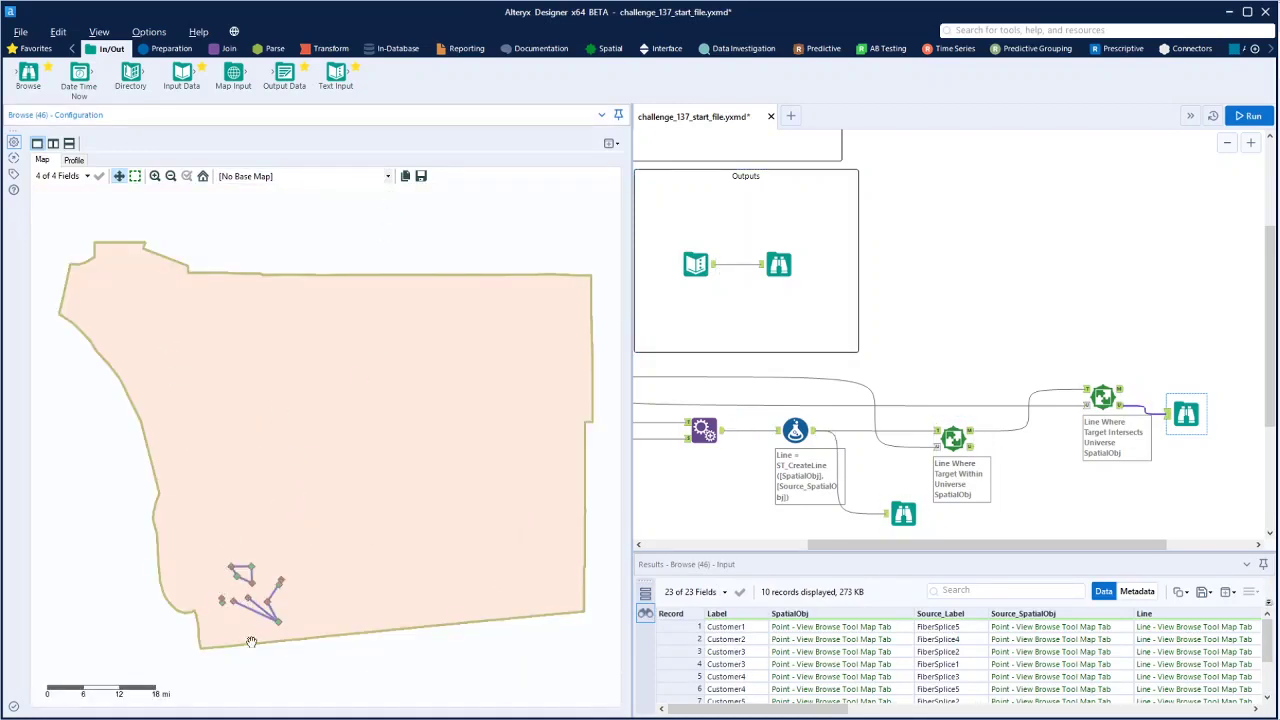
{"action": "left_click", "coordinate": [953, 438]}
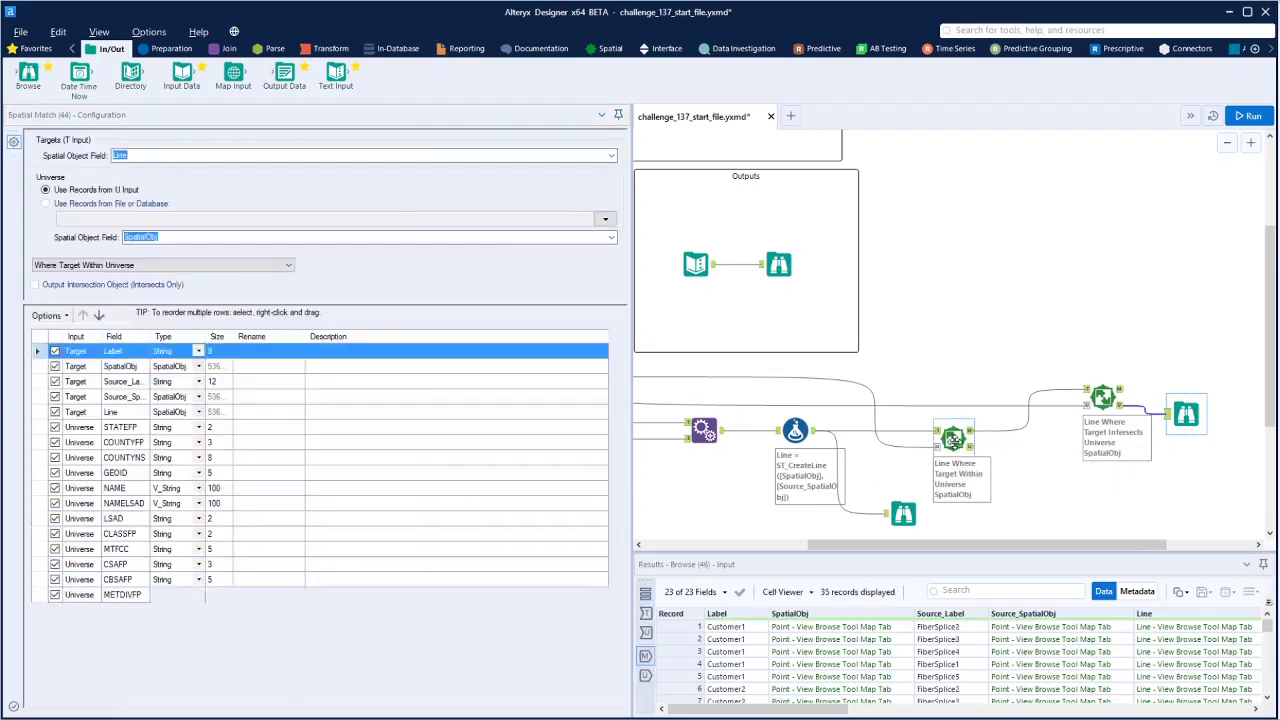
{"action": "key", "text": "Delete"}
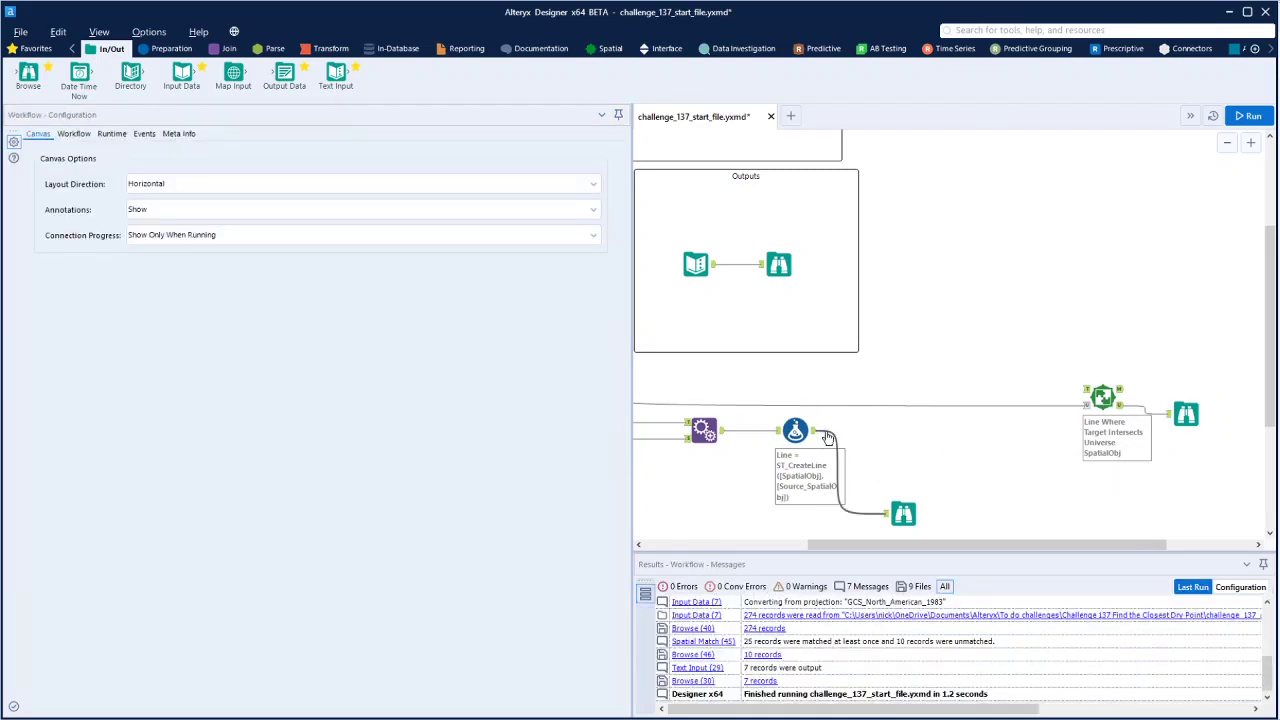
{"action": "left_click_drag", "start_coordinate": [816, 431], "coordinate": [1098, 398]}
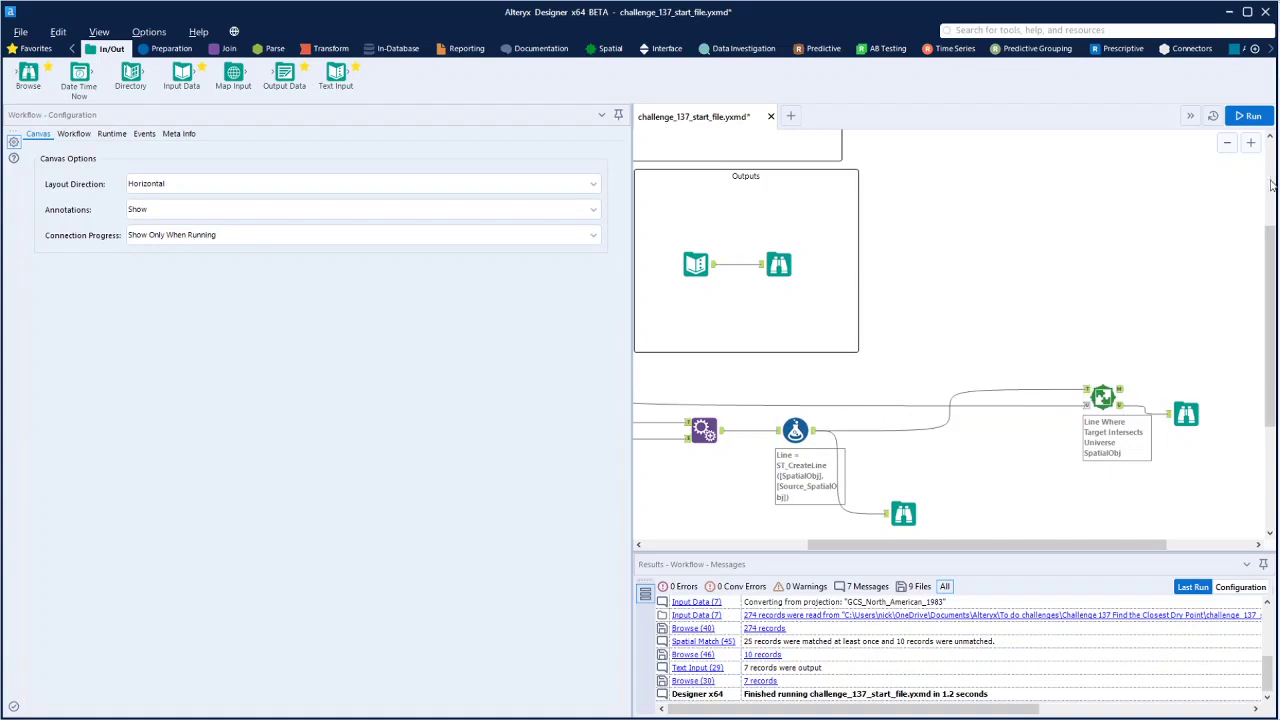
Run the workflow and view the water Spatial Match's unmatched lines on the Alteryx Streets base map in its Browse tool.
{"action": "left_click", "coordinate": [1250, 116]}
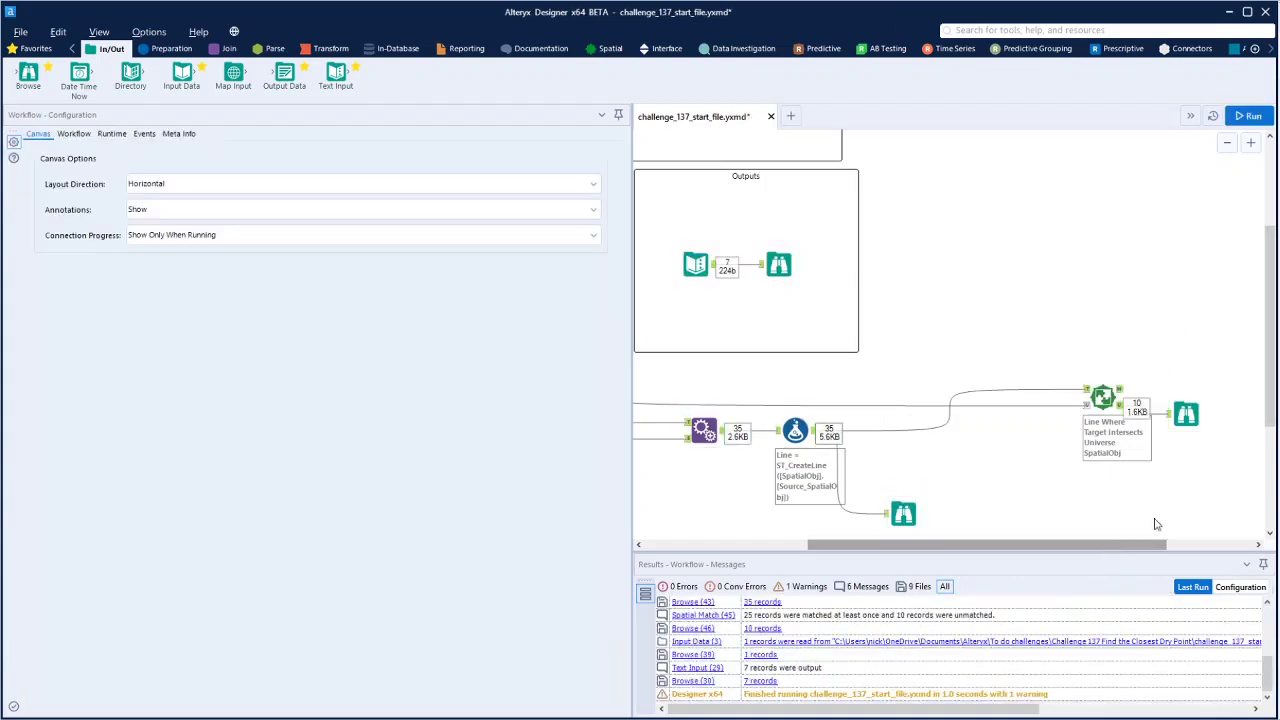
{"action": "mouse_move", "coordinate": [1120, 545]}
{"action": "left_mouse_down"}
{"action": "mouse_move", "coordinate": [918, 548]}
{"action": "mouse_move", "coordinate": [1111, 548]}
{"action": "left_mouse_up"}
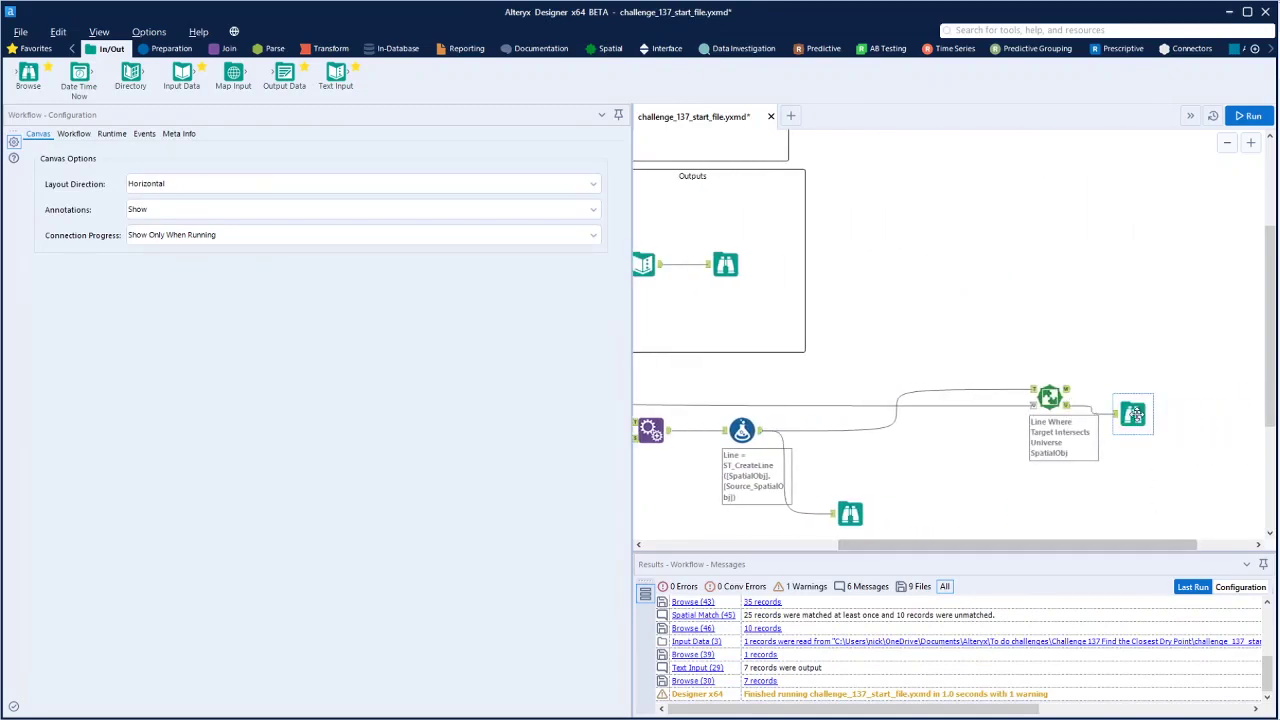
{"action": "left_click", "coordinate": [1133, 414]}
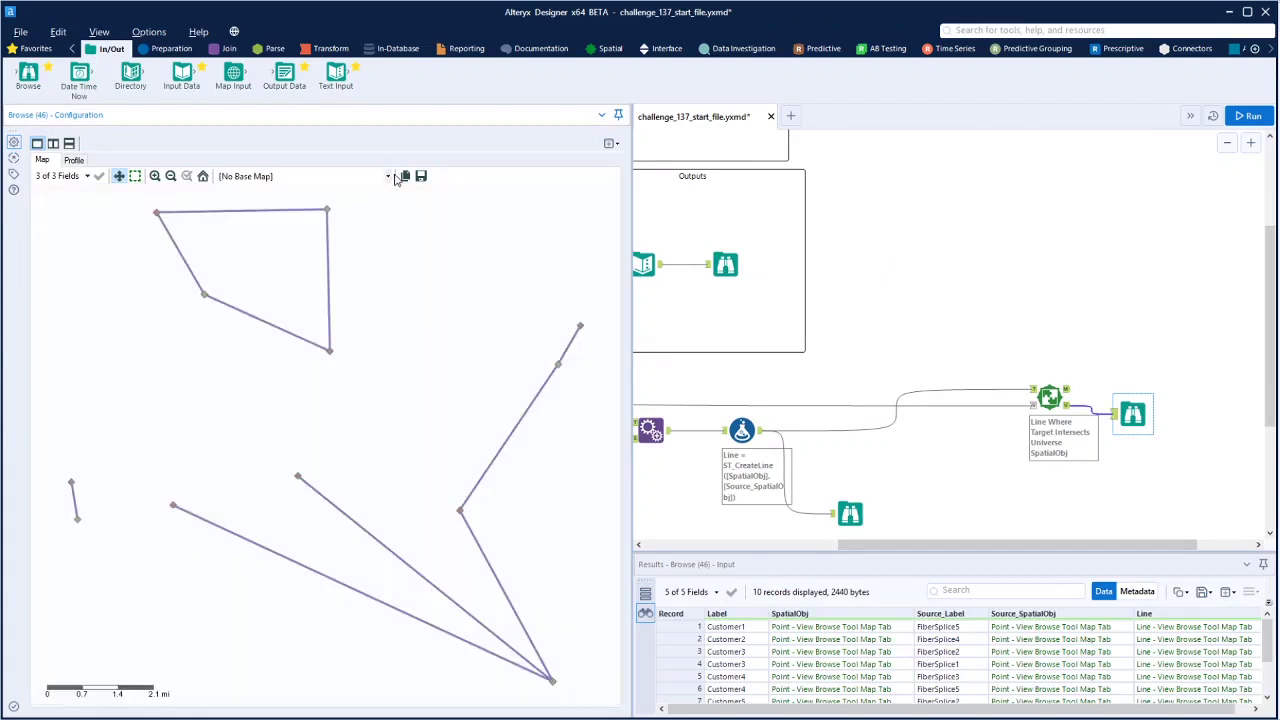
{"action": "left_click", "coordinate": [389, 176]}
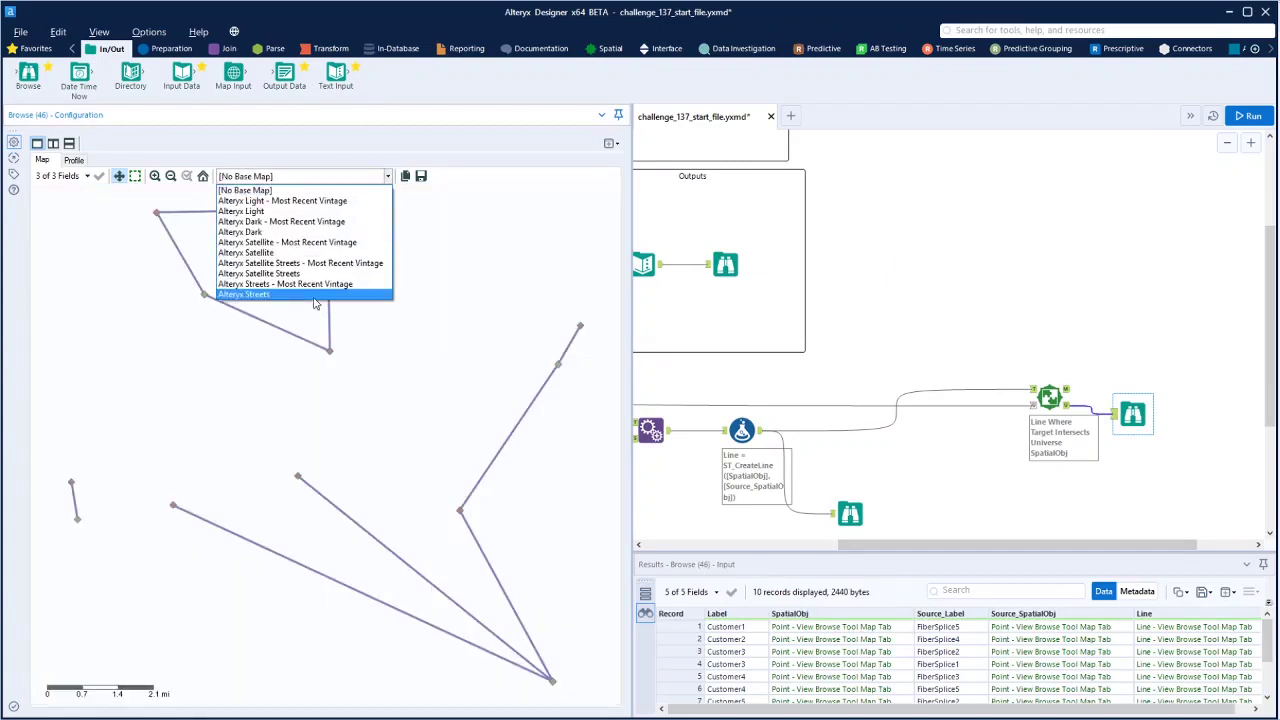
{"action": "left_click", "coordinate": [305, 300]}
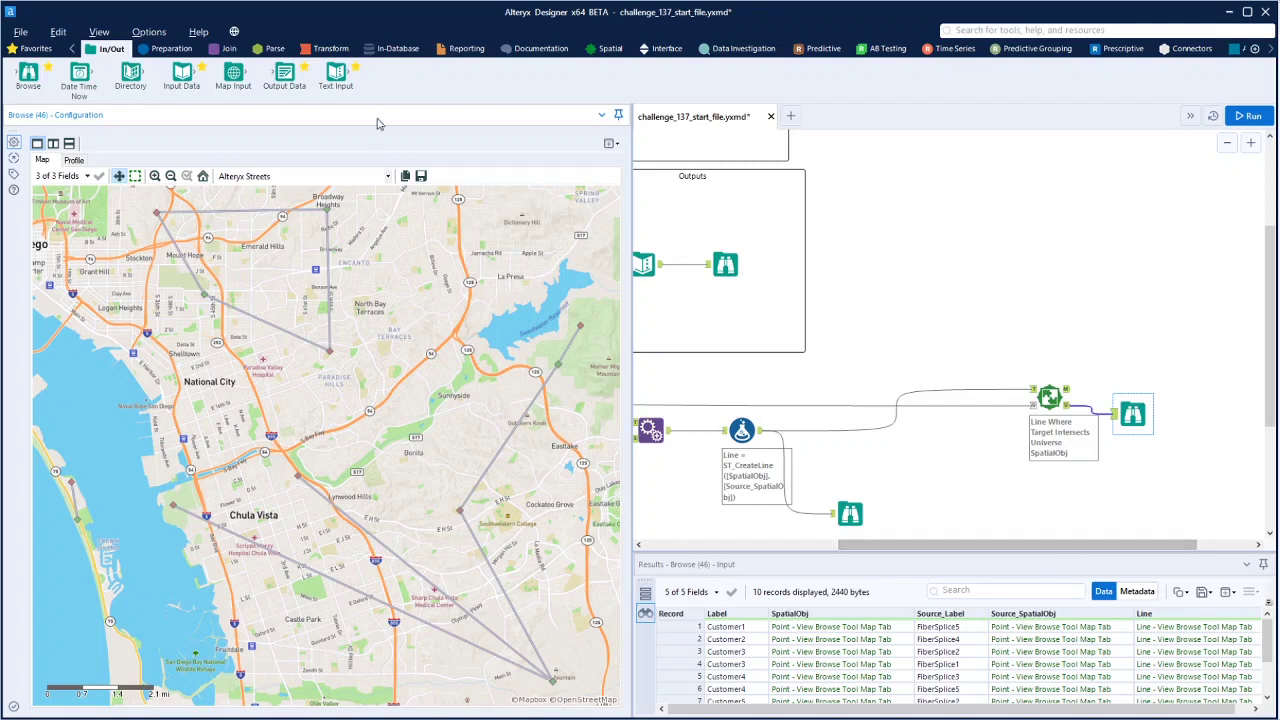
Add a Distance tool to the unmatched output of the water Spatial Match.
{"action": "left_click_drag", "start_coordinate": [1046, 546], "coordinate": [1102, 546]}
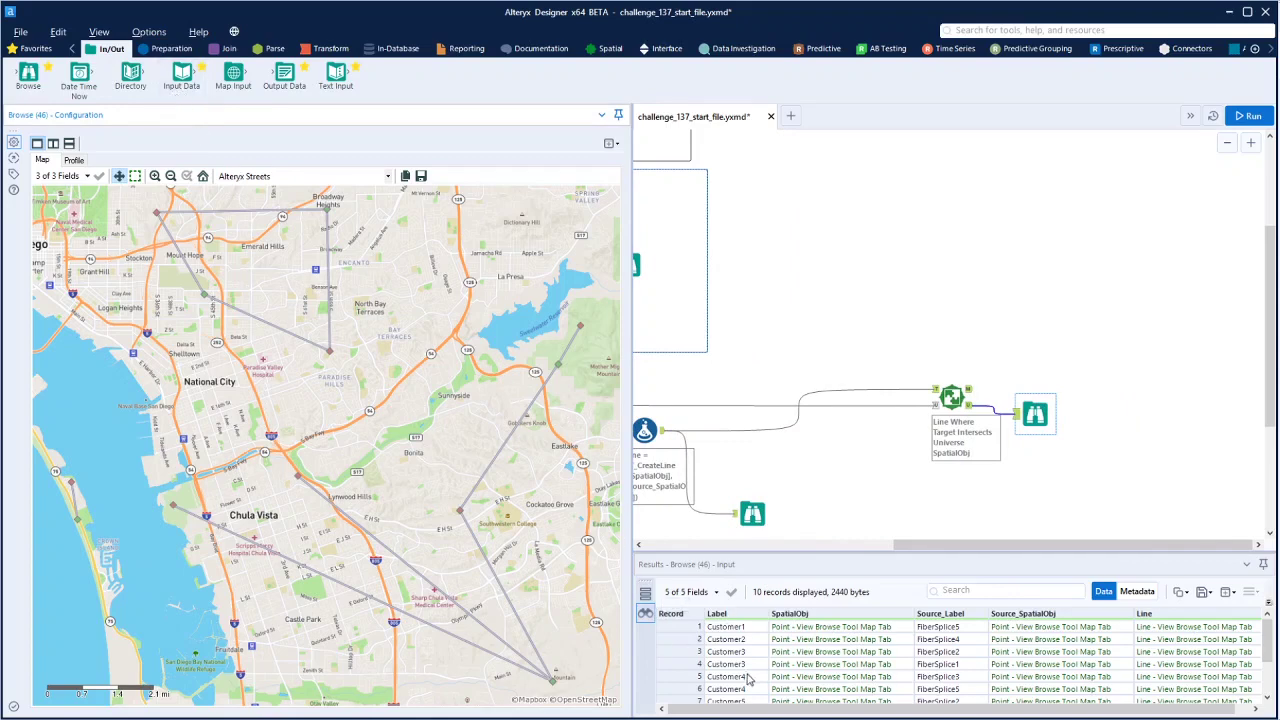
{"action": "left_click", "coordinate": [169, 49]}
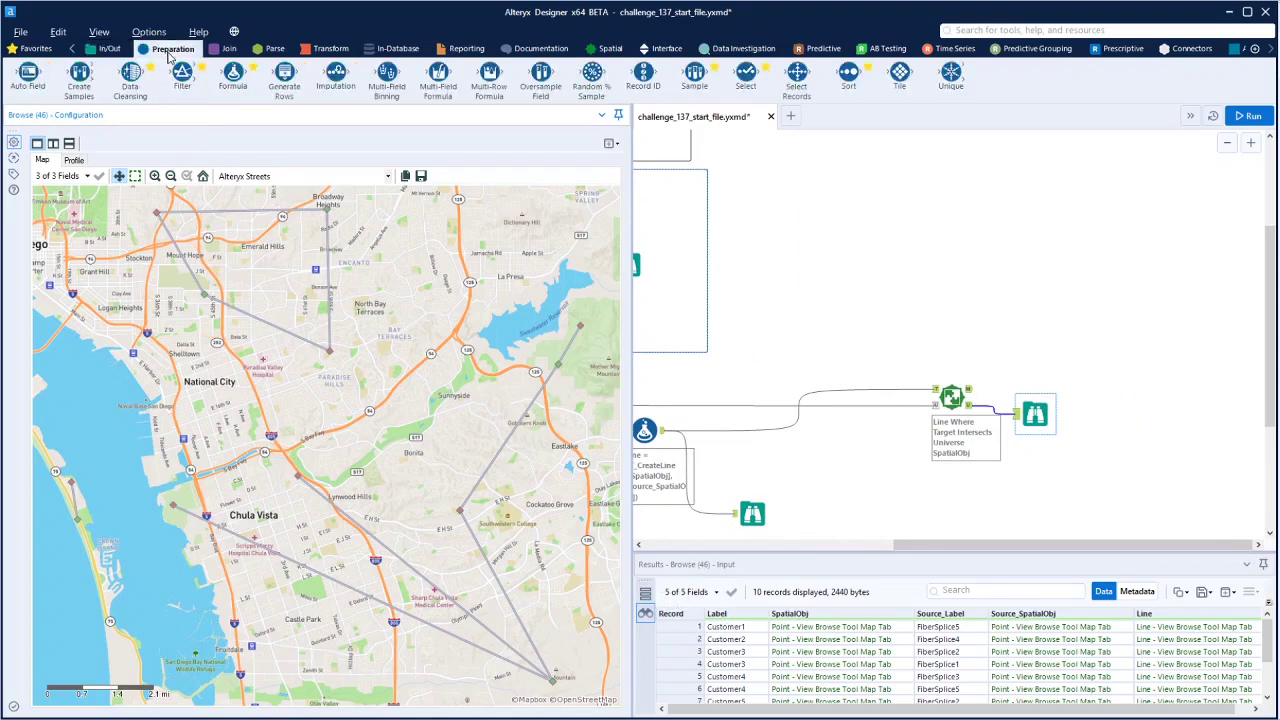
{"action": "left_click", "coordinate": [108, 48]}
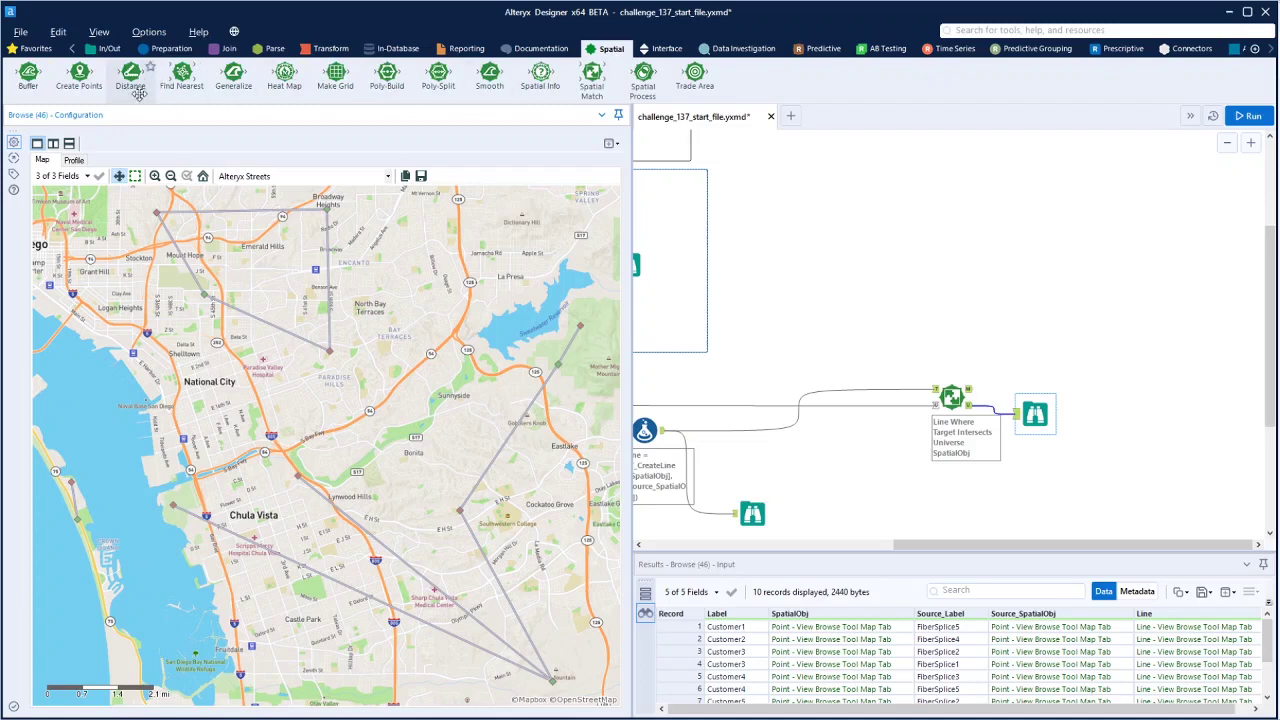
{"action": "left_click_drag", "start_coordinate": [130, 78], "coordinate": [1031, 483]}
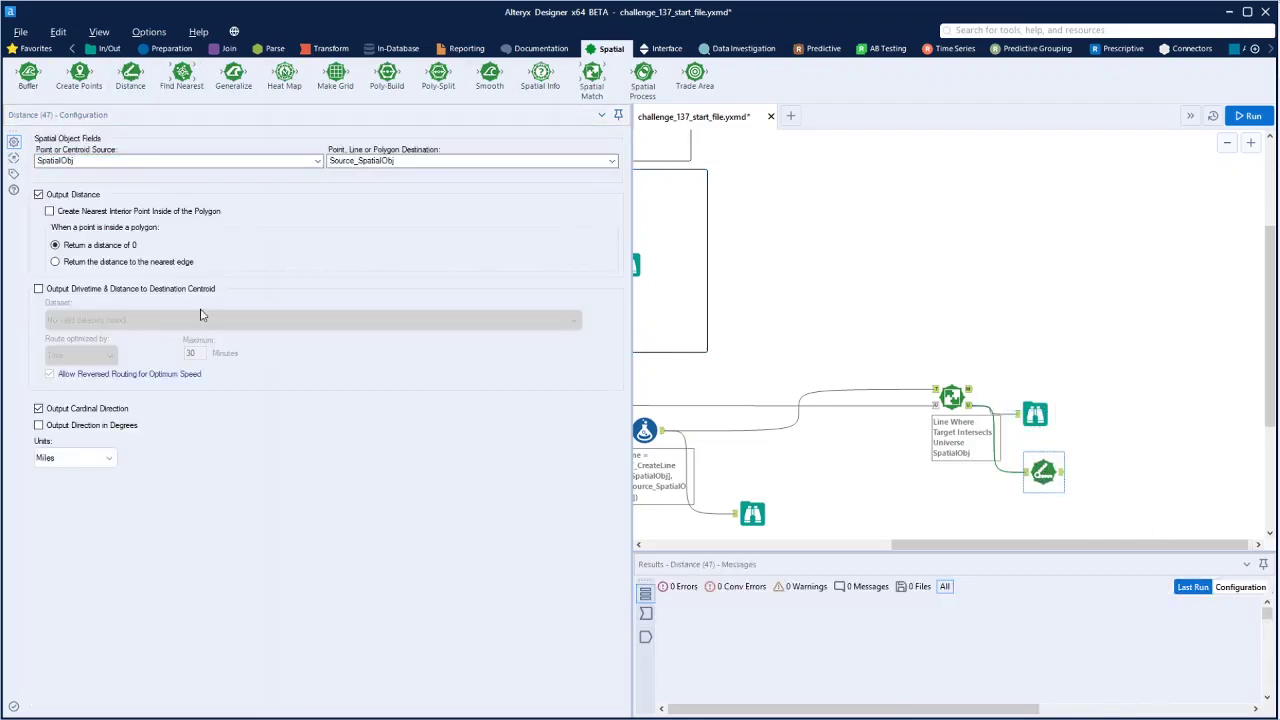
Configure the Distance tool from SpatialObj to Source_SpatialObj and turn off the cardinal direction output.
{"action": "left_click", "coordinate": [316, 161]}
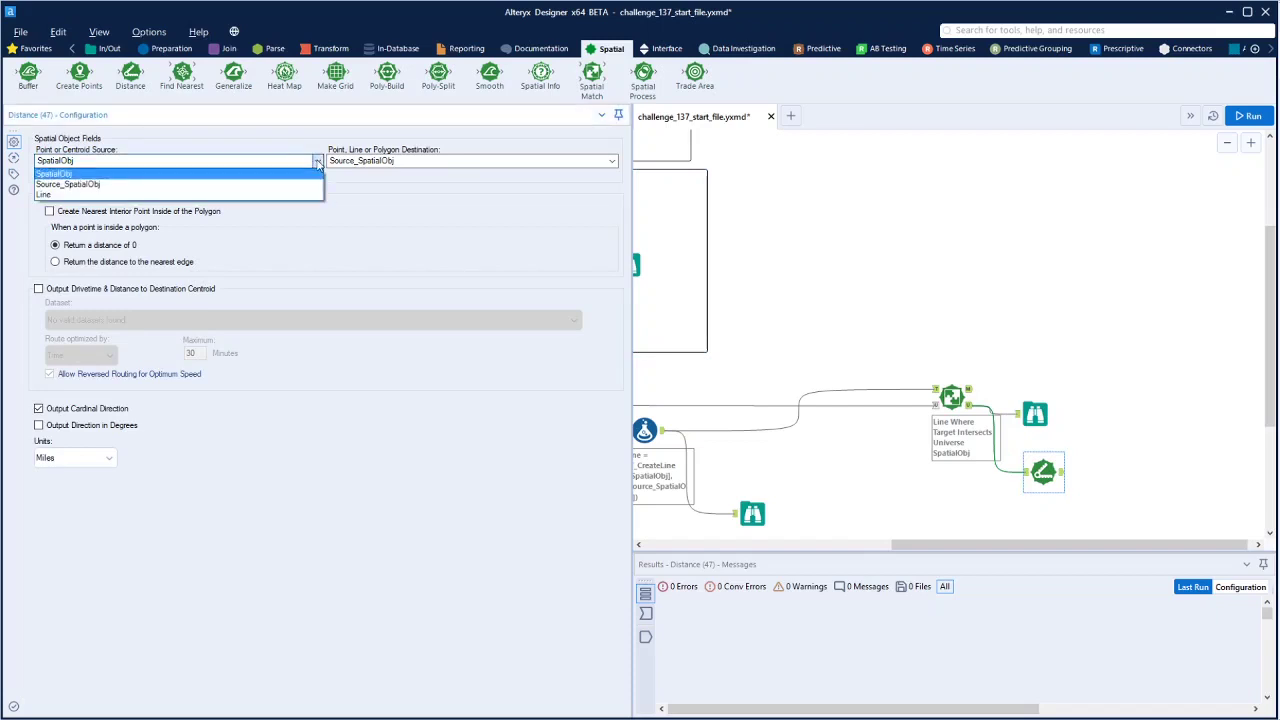
{"action": "left_click", "coordinate": [300, 176]}
{"action": "left_click", "coordinate": [408, 166]}
{"action": "left_click", "coordinate": [407, 168]}
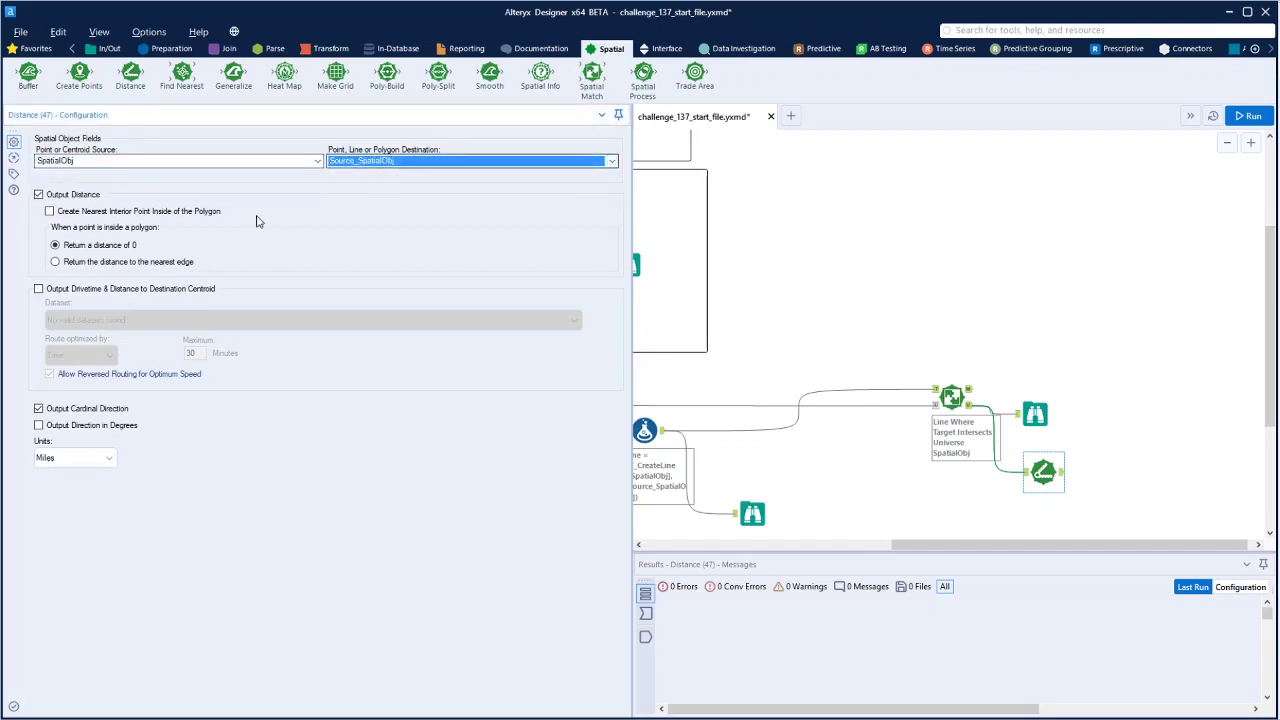
{"action": "left_click", "coordinate": [38, 409]}
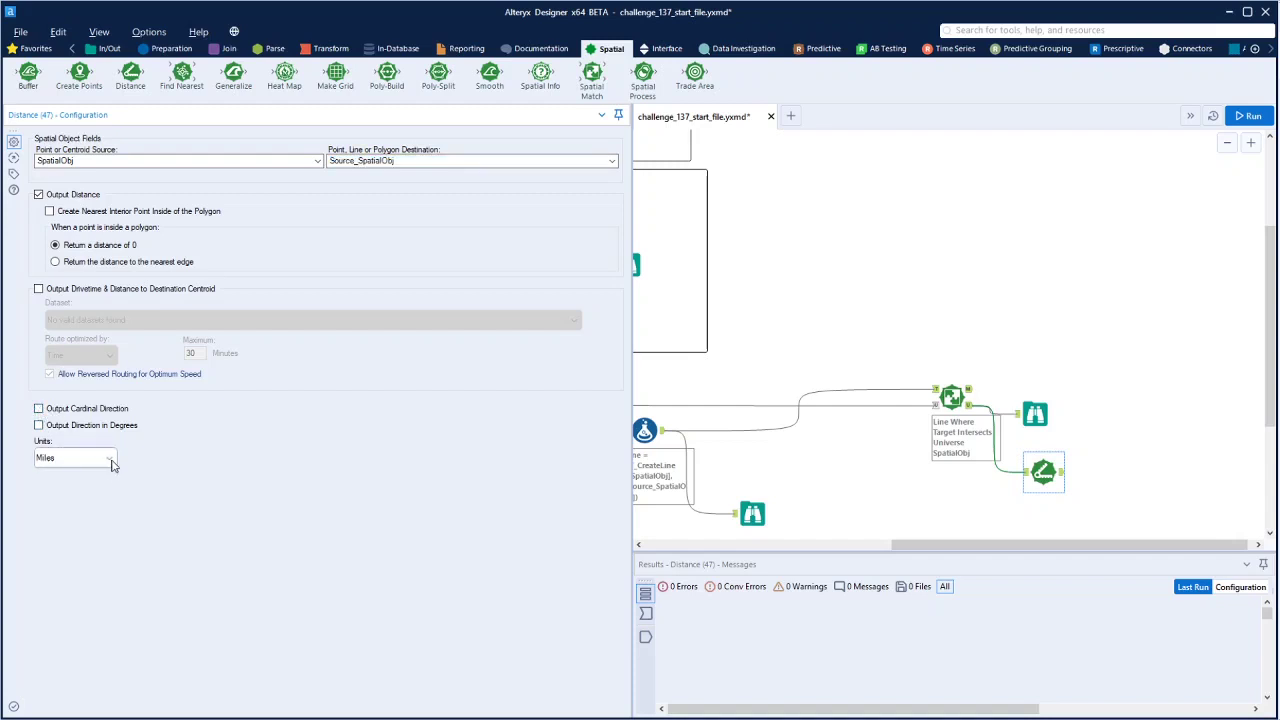
Run the workflow and review the DistanceMiles values in the Distance tool's output.
{"action": "key", "text": "ctrl+r"}
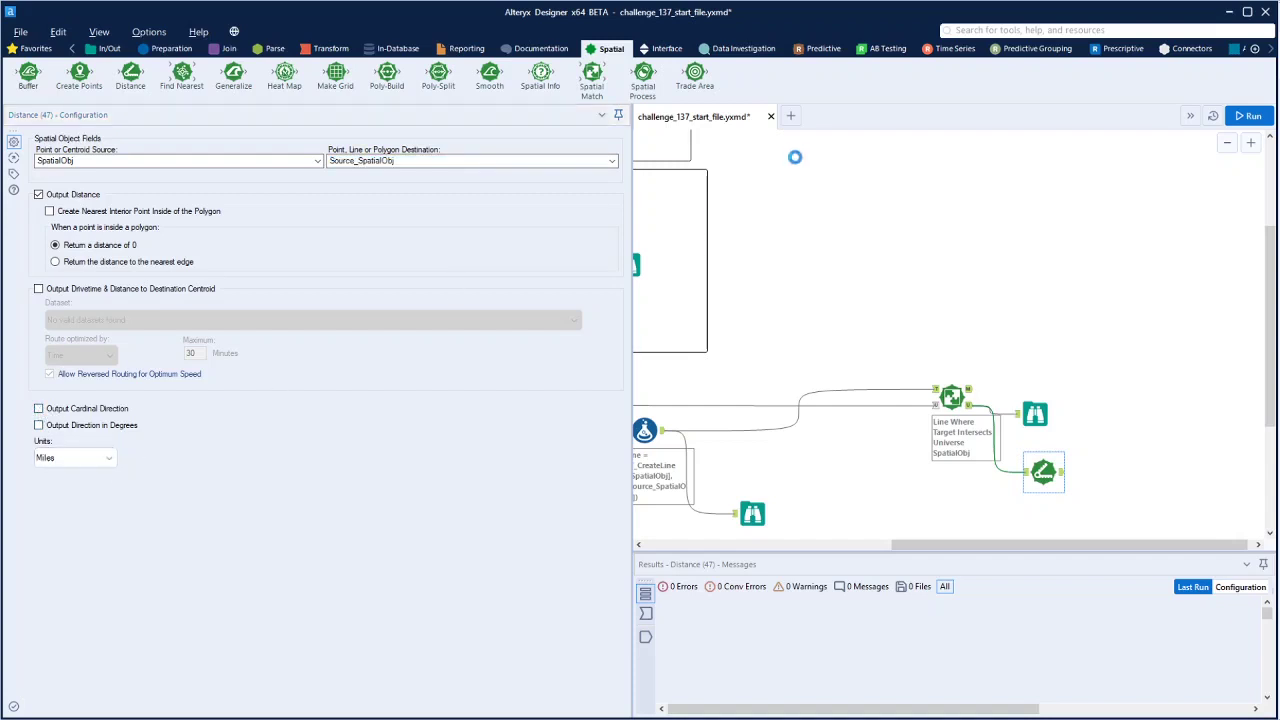
{"action": "left_click_drag", "start_coordinate": [928, 546], "coordinate": [653, 546]}
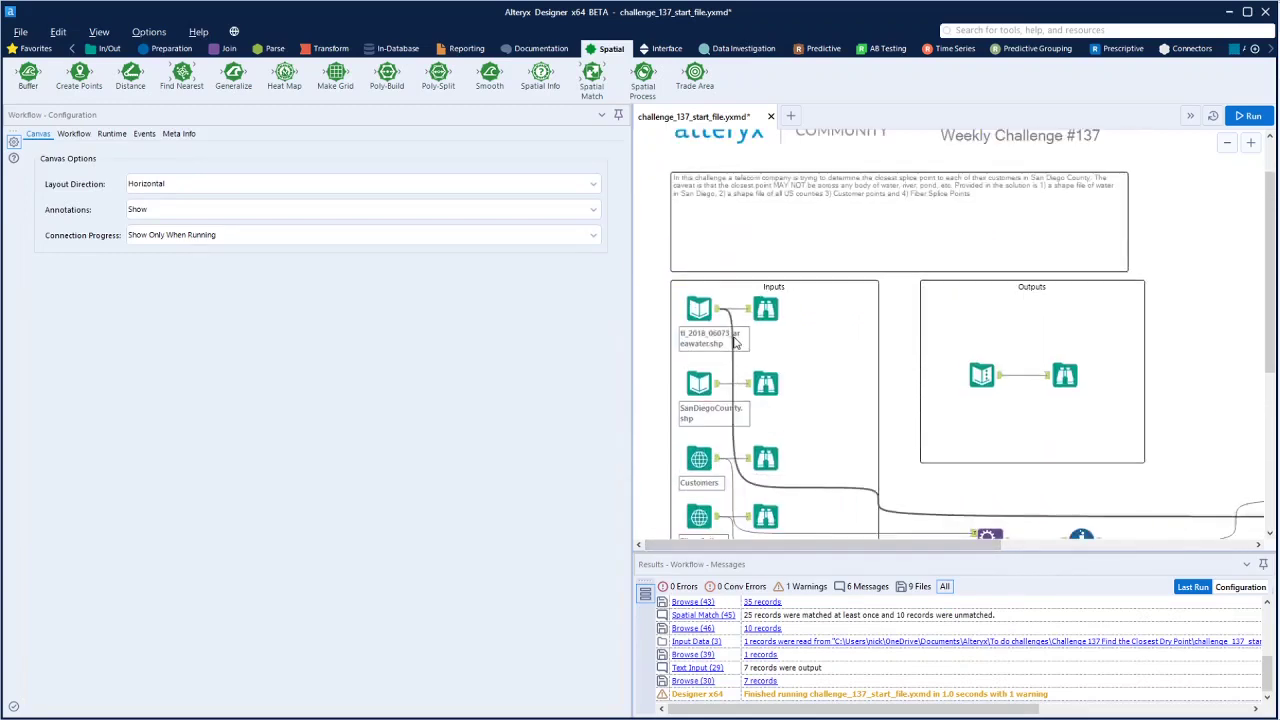
{"action": "scroll", "coordinate": [730, 345], "scroll_direction": "up", "scroll_amount": 2}
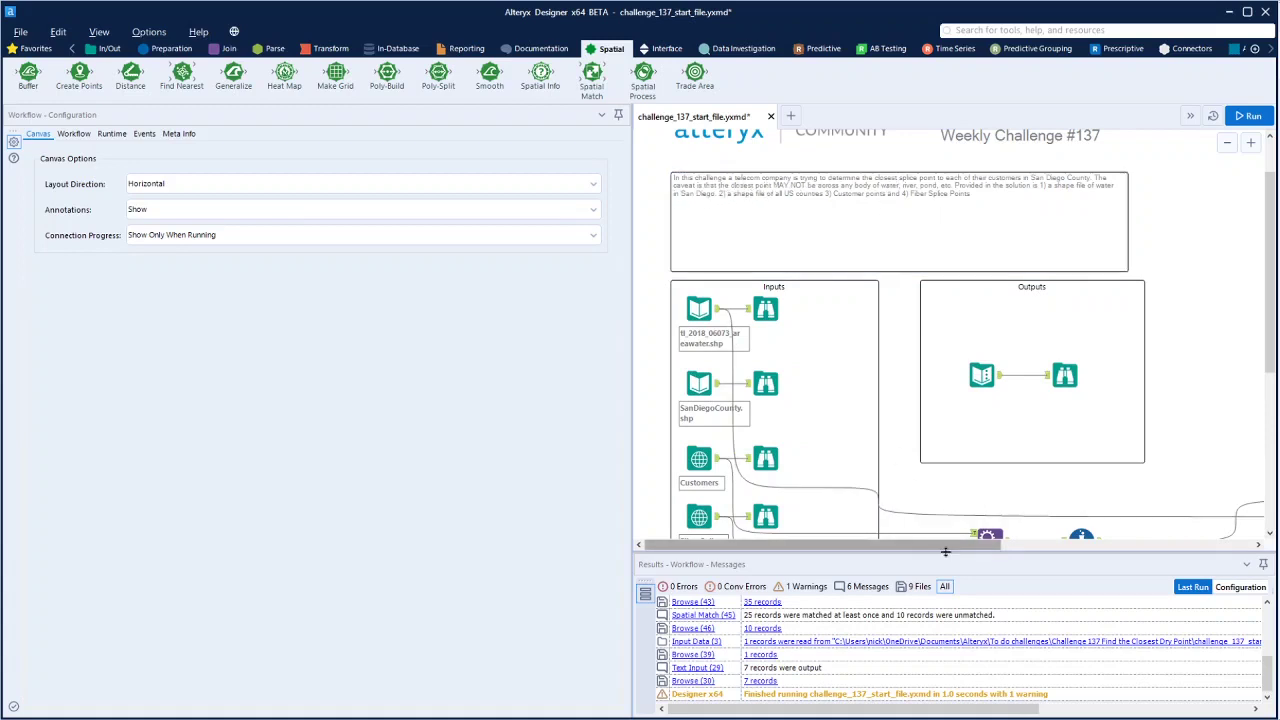
{"action": "left_click_drag", "start_coordinate": [947, 545], "coordinate": [1166, 545]}
{"action": "scroll", "coordinate": [1200, 400], "scroll_direction": "down", "scroll_amount": 3}
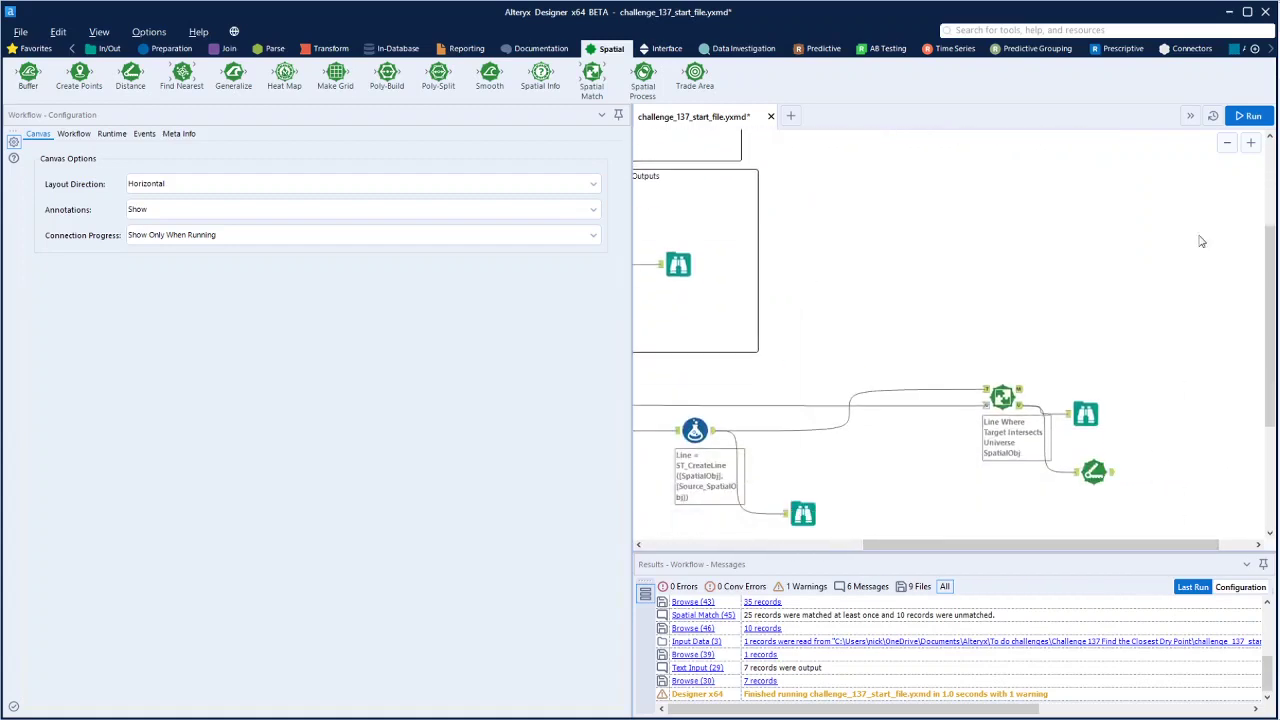
{"action": "left_click", "coordinate": [1249, 117]}
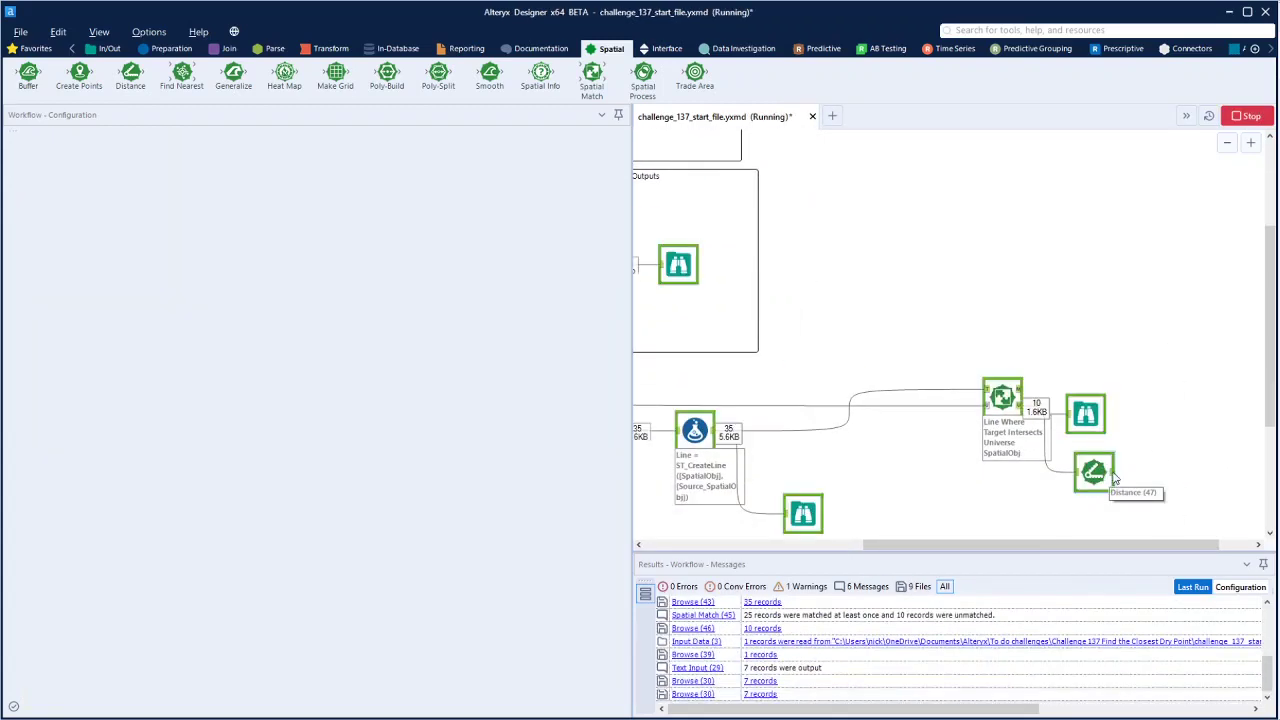
{"action": "left_click", "coordinate": [1094, 472]}
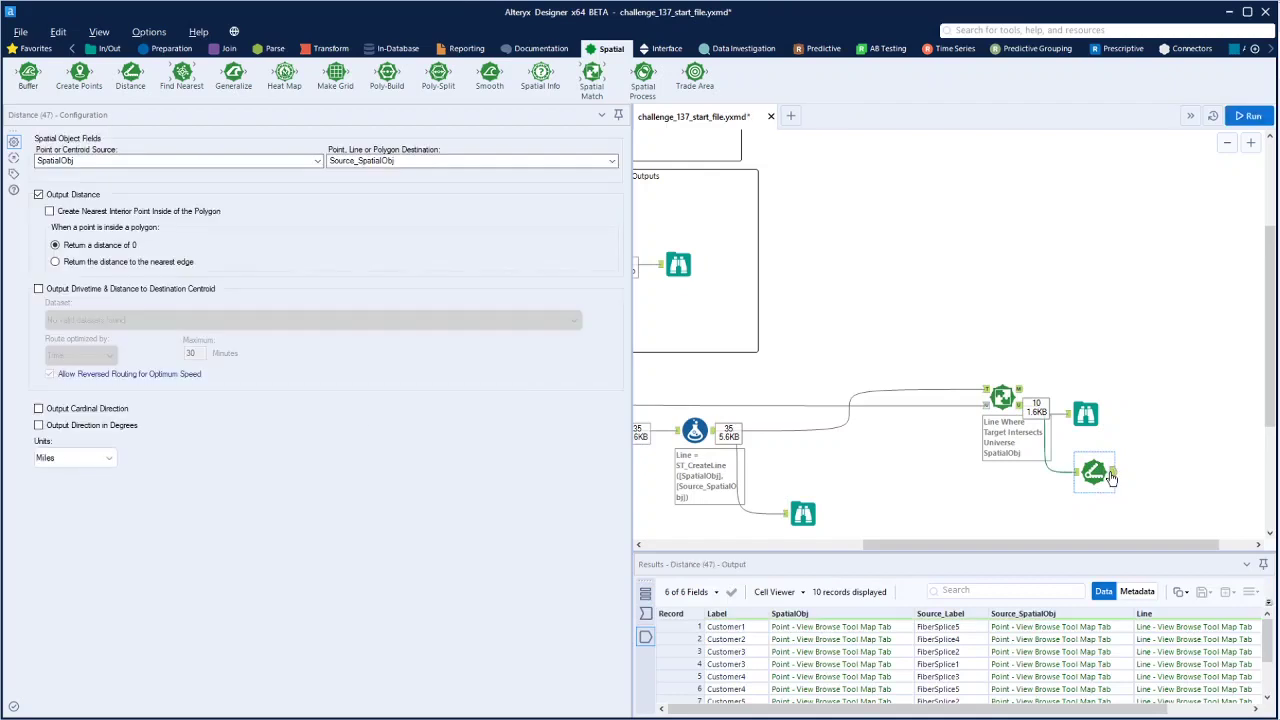
{"action": "left_click_drag", "start_coordinate": [1048, 712], "coordinate": [1130, 711]}
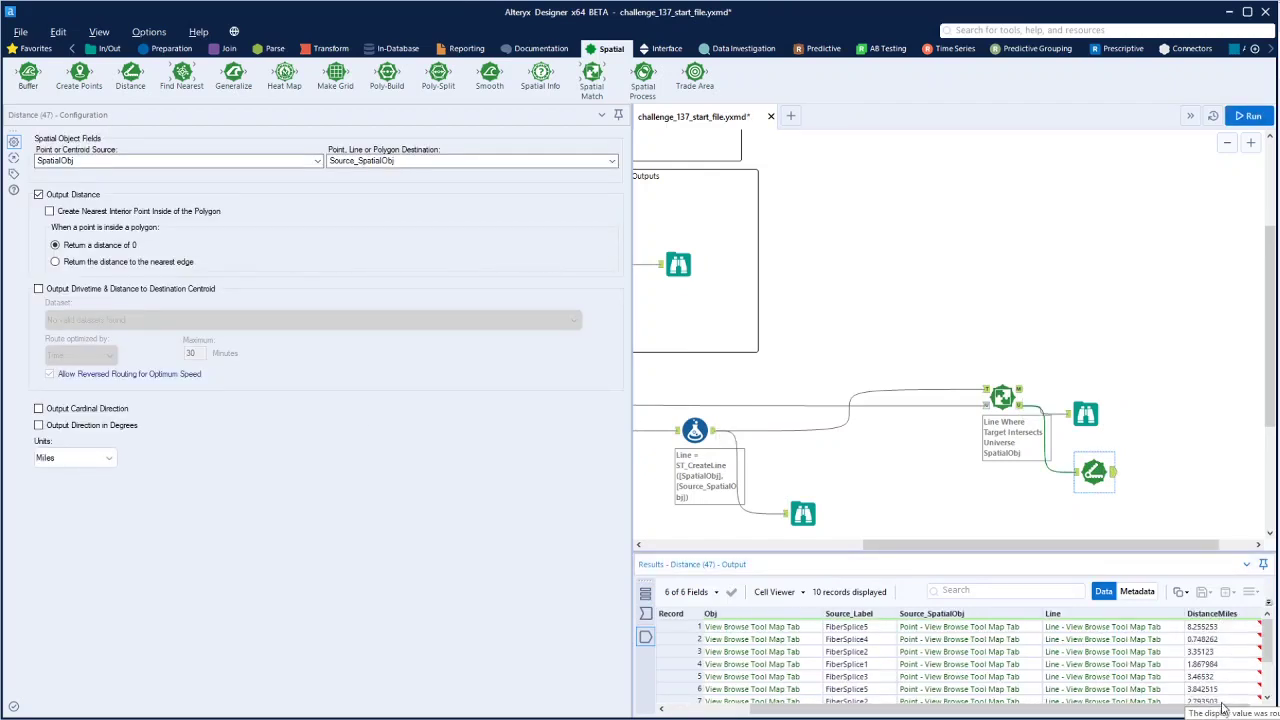
{"action": "left_click_drag", "start_coordinate": [1140, 710], "coordinate": [1062, 712]}
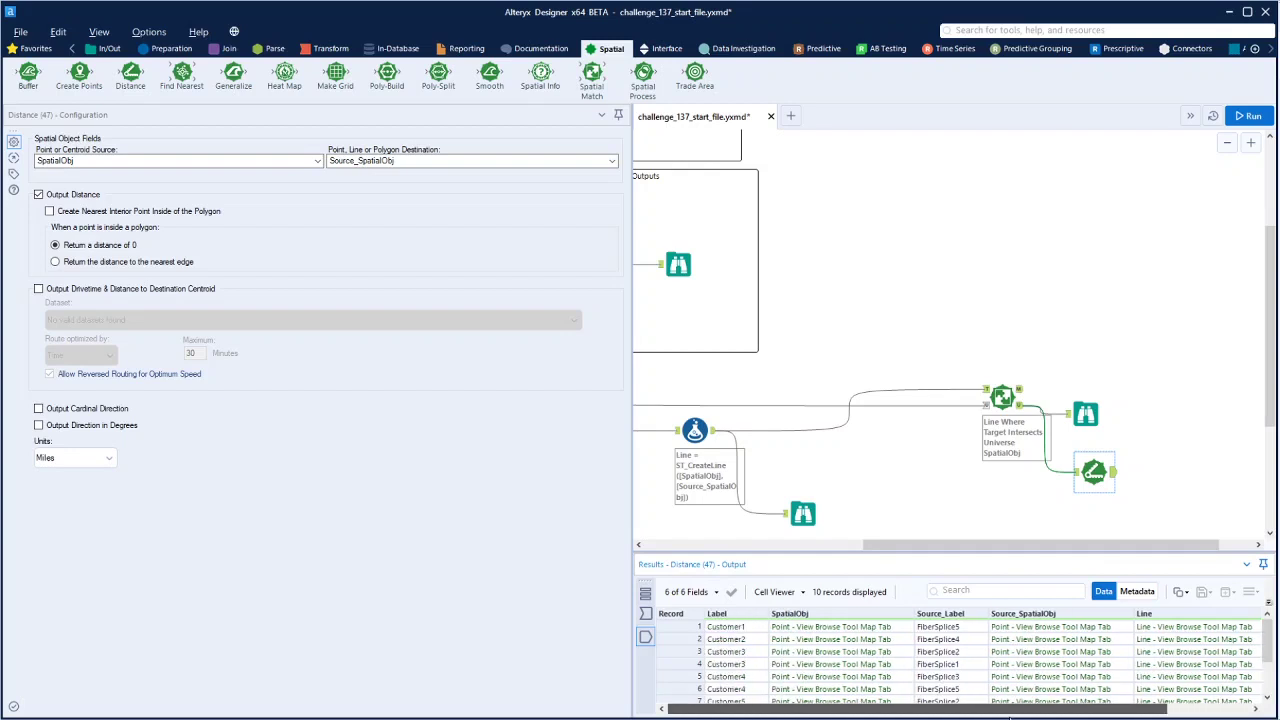
{"action": "left_click_drag", "start_coordinate": [1009, 717], "coordinate": [1095, 716]}
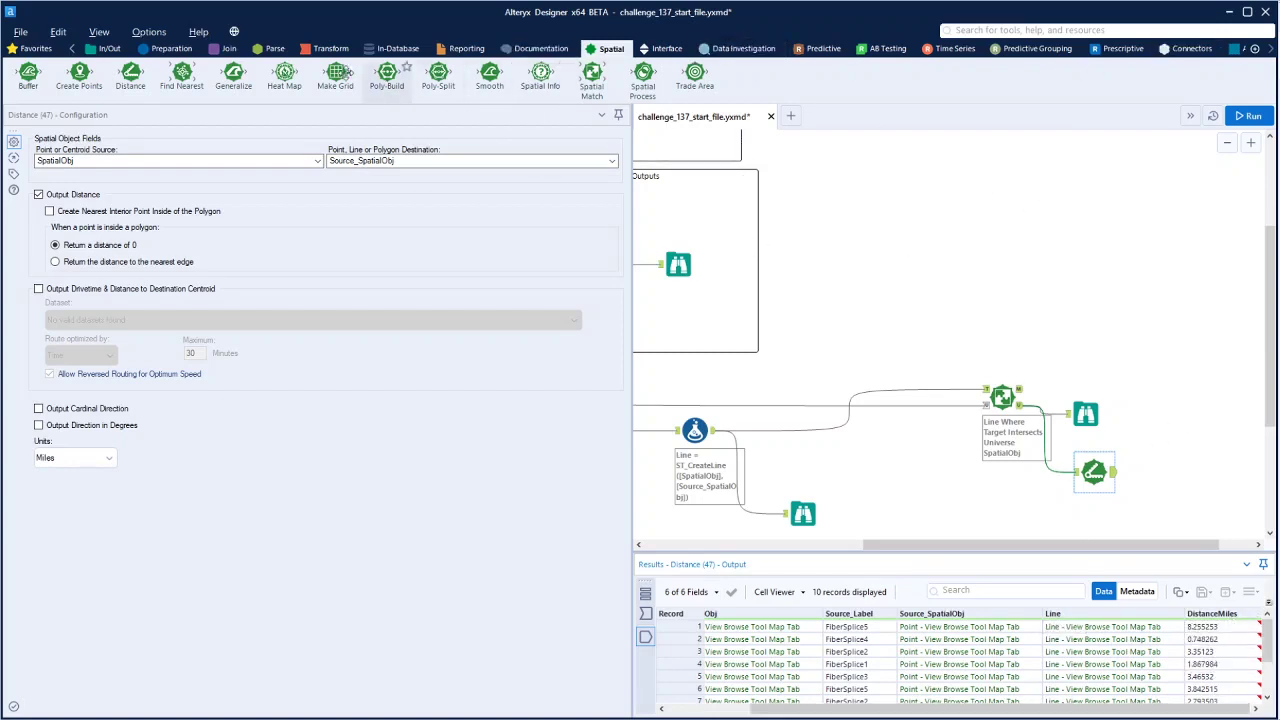
Add a Sort tool after the Distance tool, sort by Label ascending and DistanceMiles ascending, and run the workflow.
{"action": "left_click", "coordinate": [172, 49]}
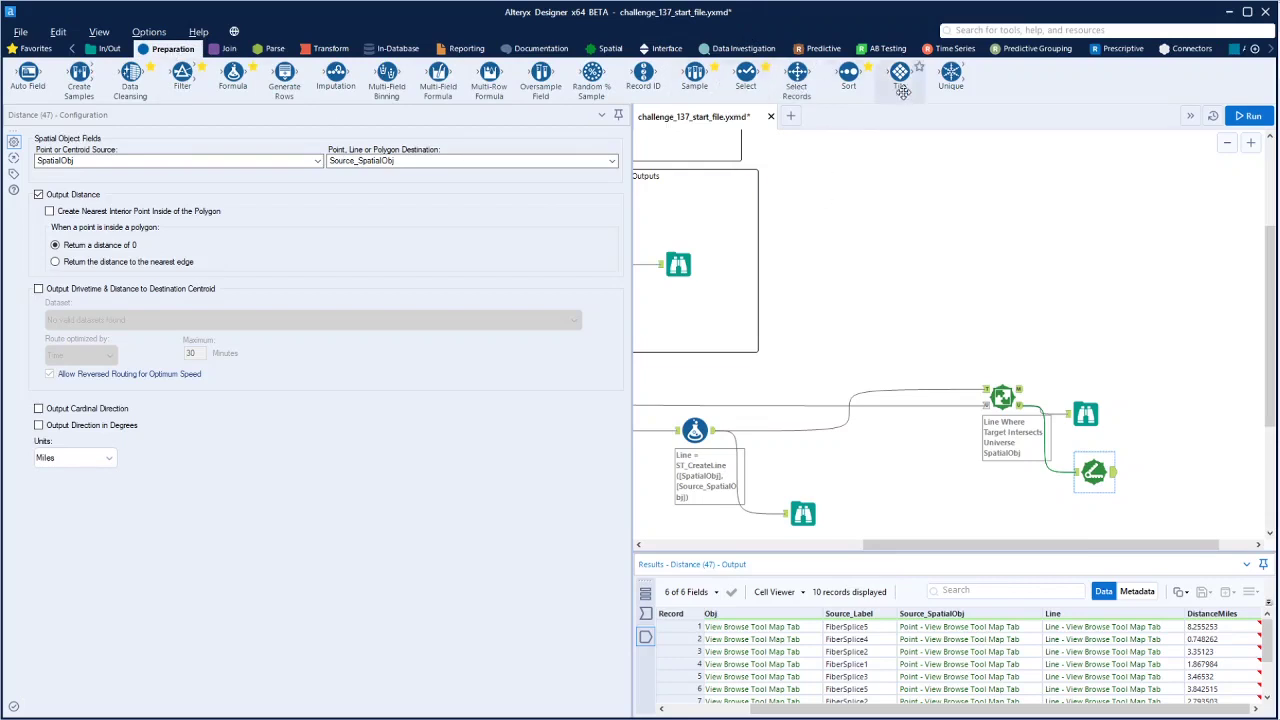
{"action": "left_click_drag", "start_coordinate": [848, 76], "coordinate": [1161, 476]}
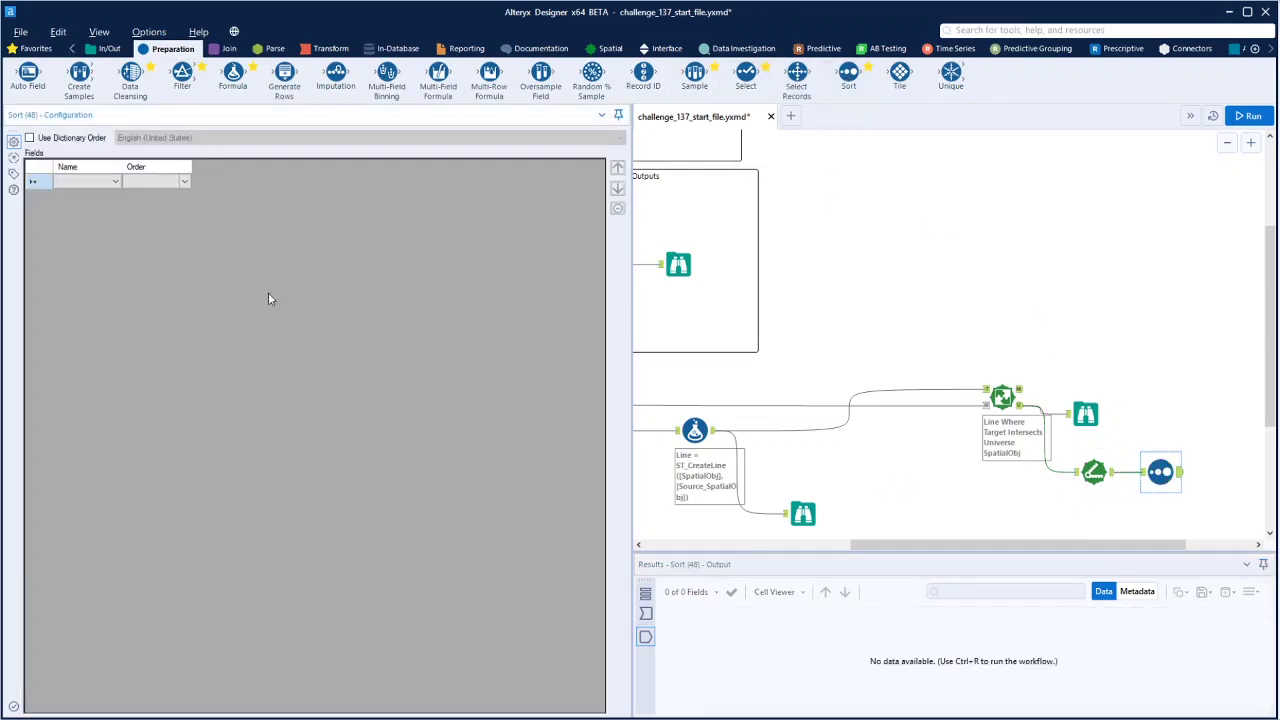
{"action": "left_click", "coordinate": [111, 176]}
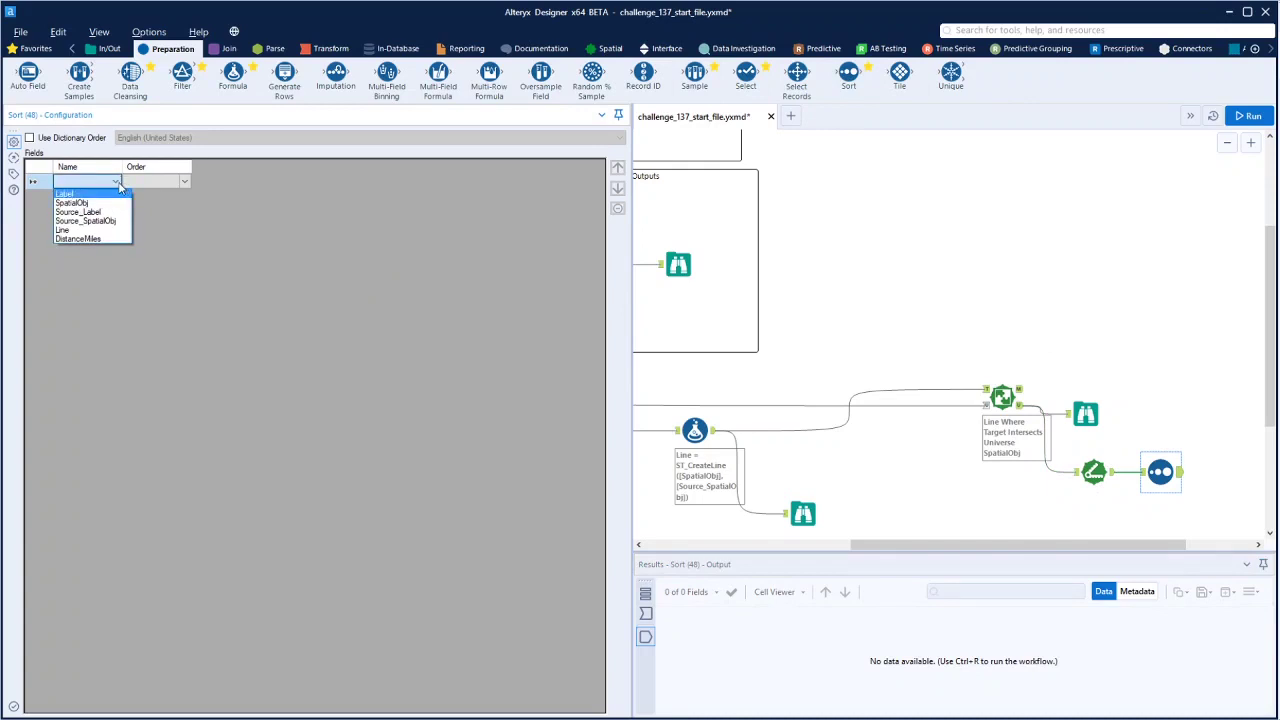
{"action": "left_click", "coordinate": [75, 193]}
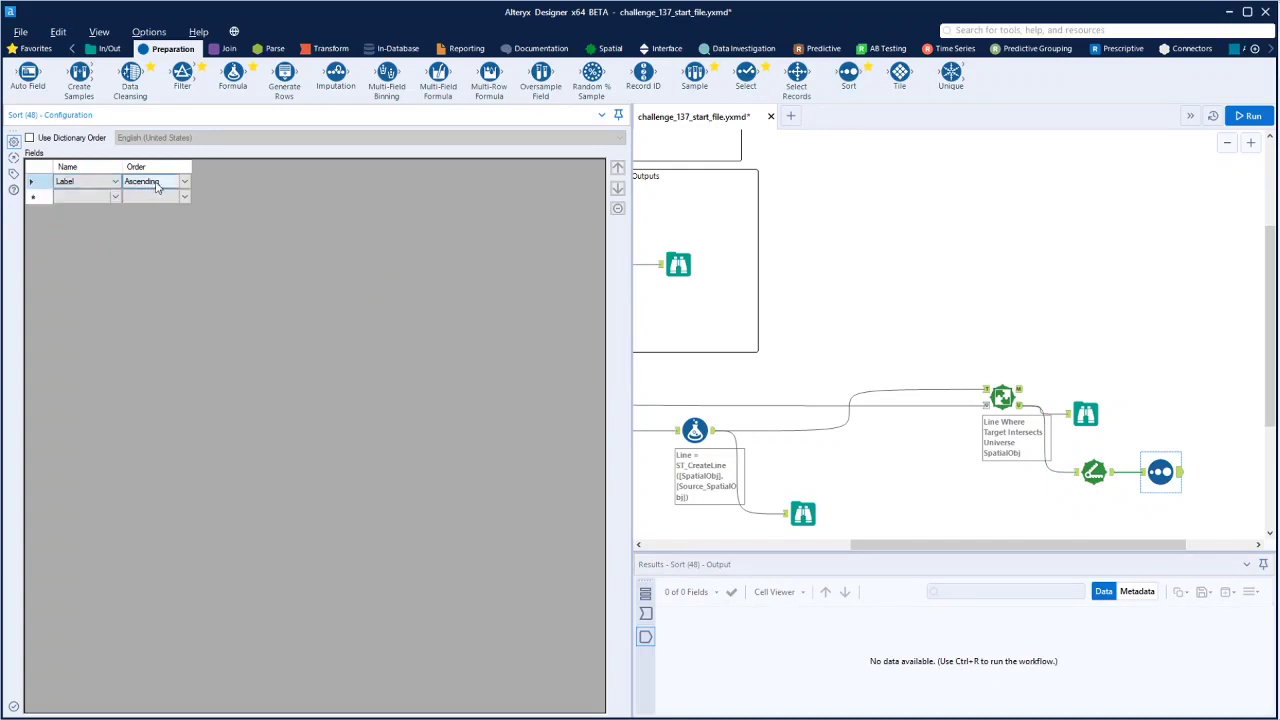
{"action": "left_click", "coordinate": [103, 198]}
{"action": "left_click", "coordinate": [116, 198]}
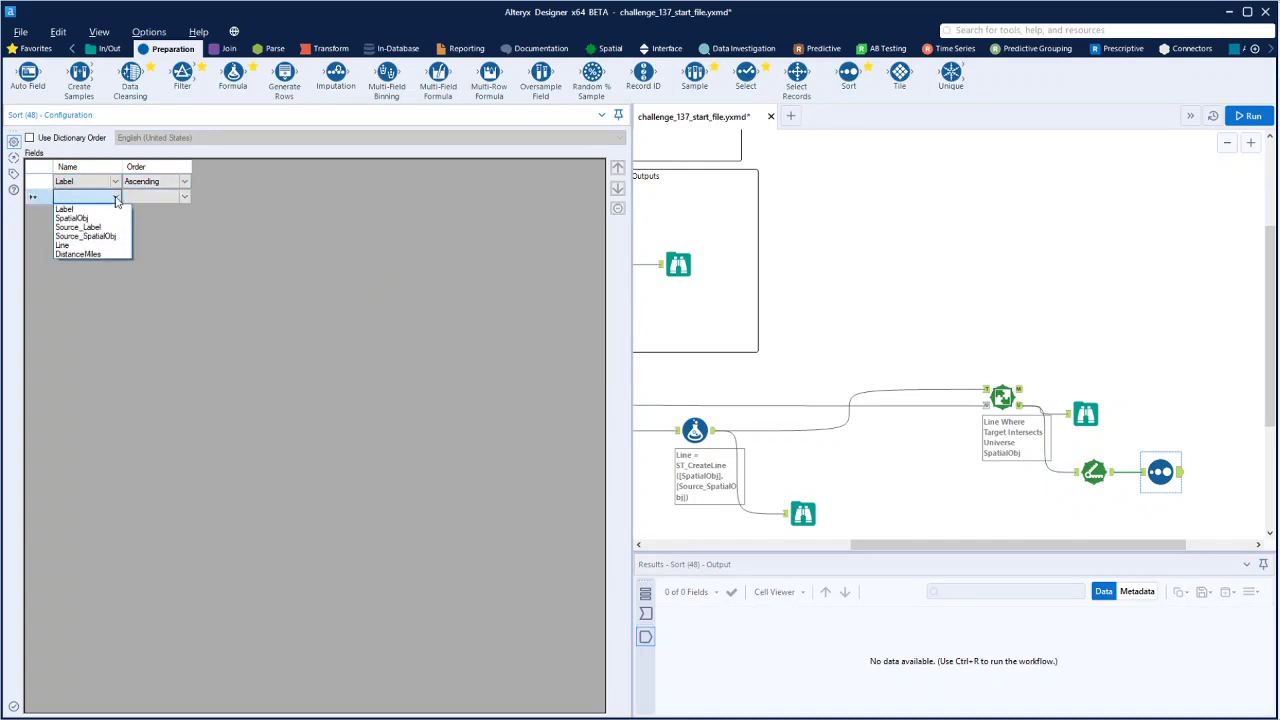
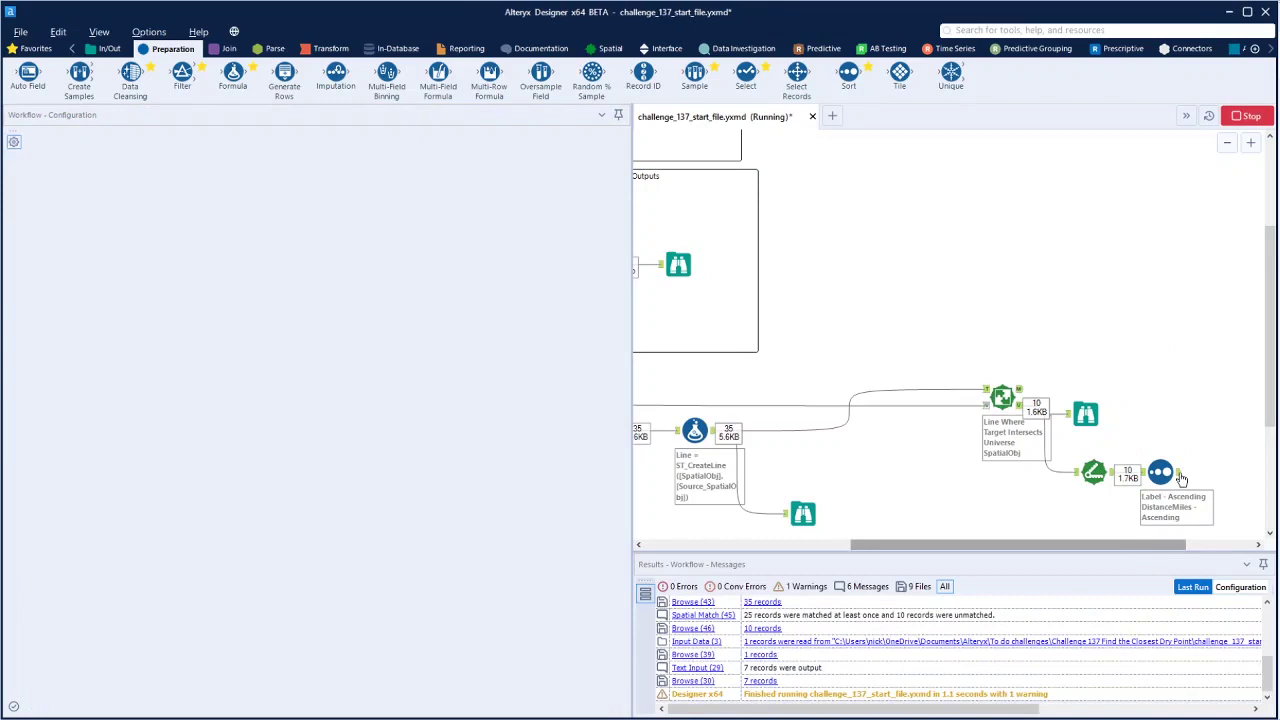
Examine the order of customers, splice points and distances in the Sort tool's output.
{"action": "left_click", "coordinate": [1180, 478]}
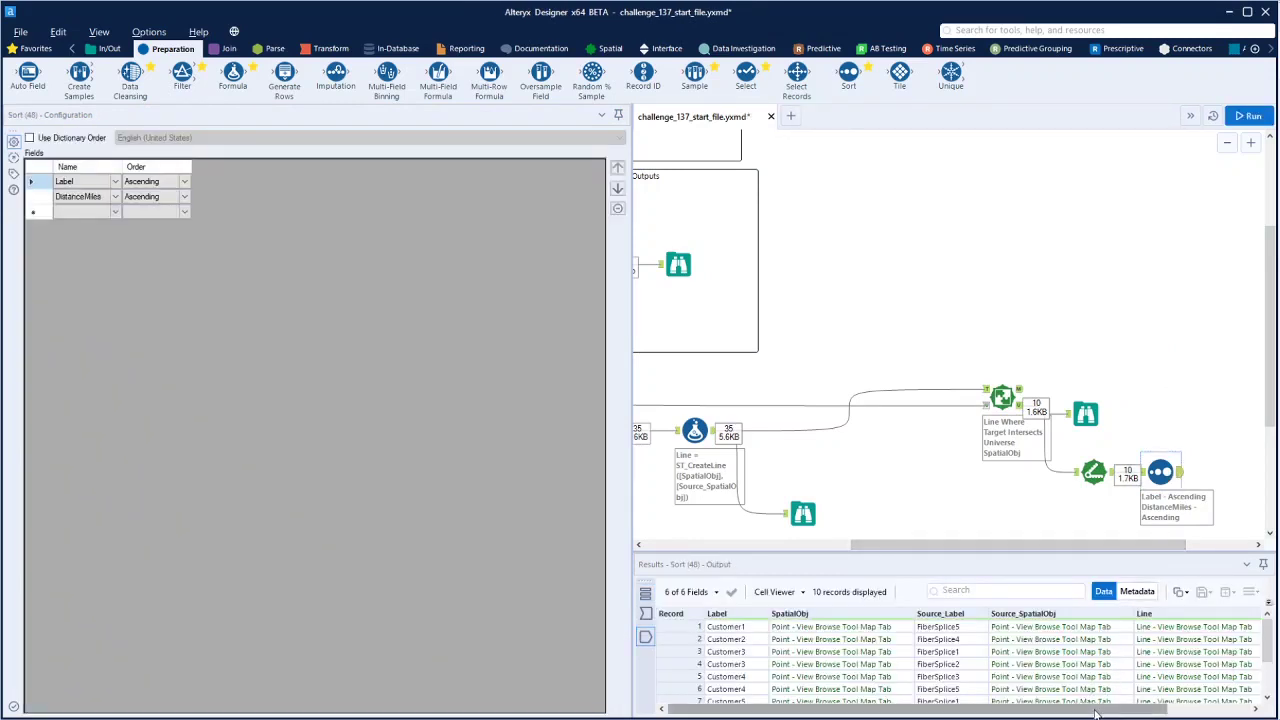
{"action": "left_click_drag", "start_coordinate": [1097, 714], "coordinate": [1056, 714]}
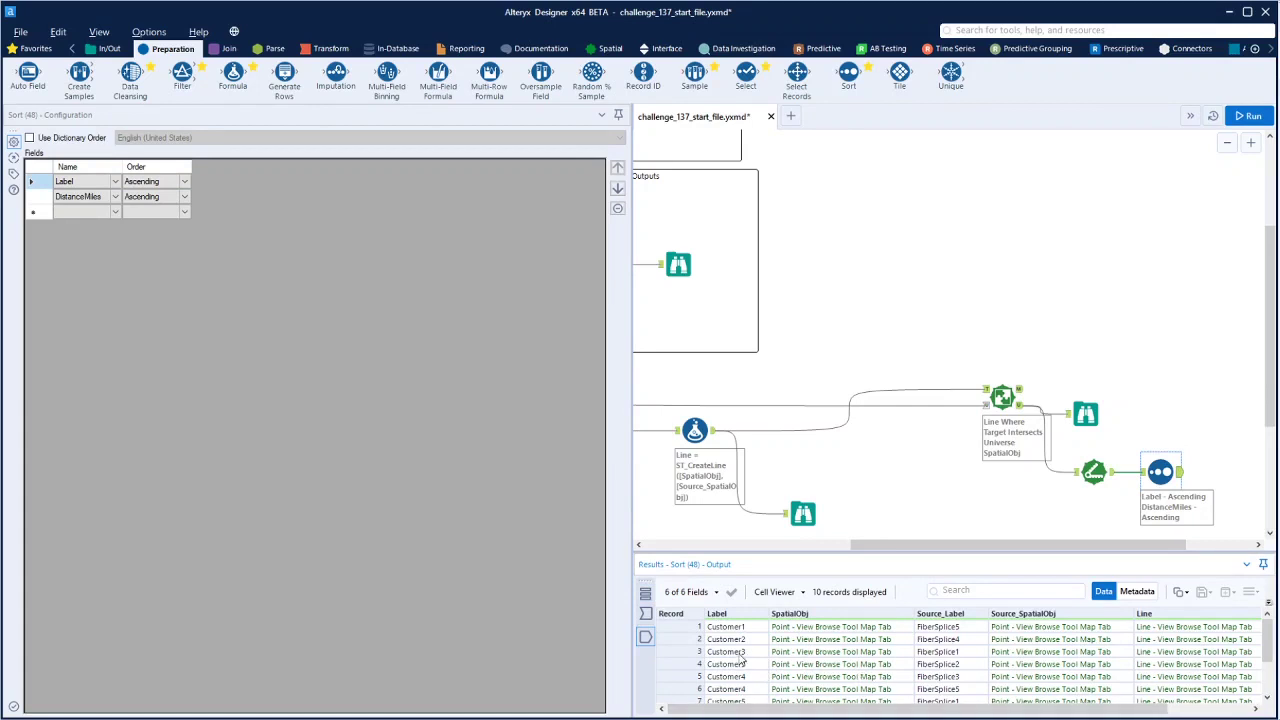
{"action": "left_click_drag", "start_coordinate": [981, 714], "coordinate": [1025, 717]}
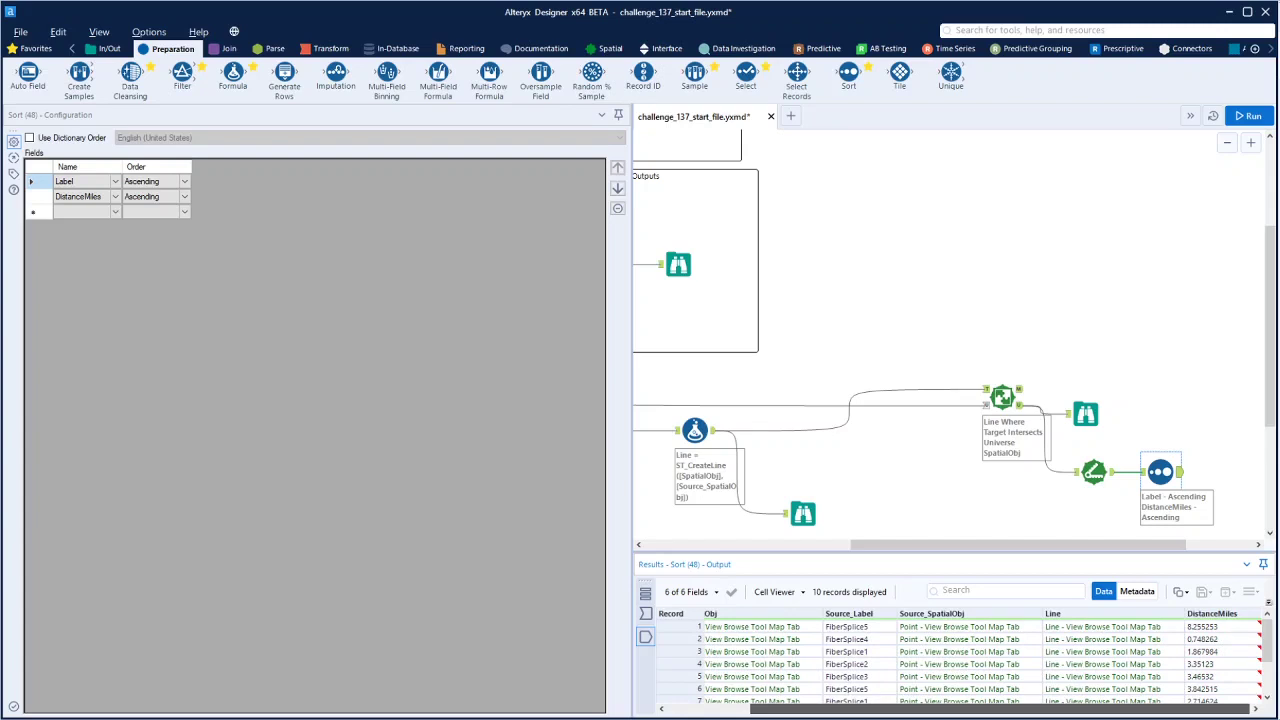
{"action": "left_click_drag", "start_coordinate": [1025, 714], "coordinate": [941, 714]}
{"action": "scroll", "coordinate": [1060, 460], "scroll_direction": "up", "scroll_amount": 5}
{"action": "scroll", "coordinate": [1000, 420], "scroll_direction": "left", "scroll_amount": 5}
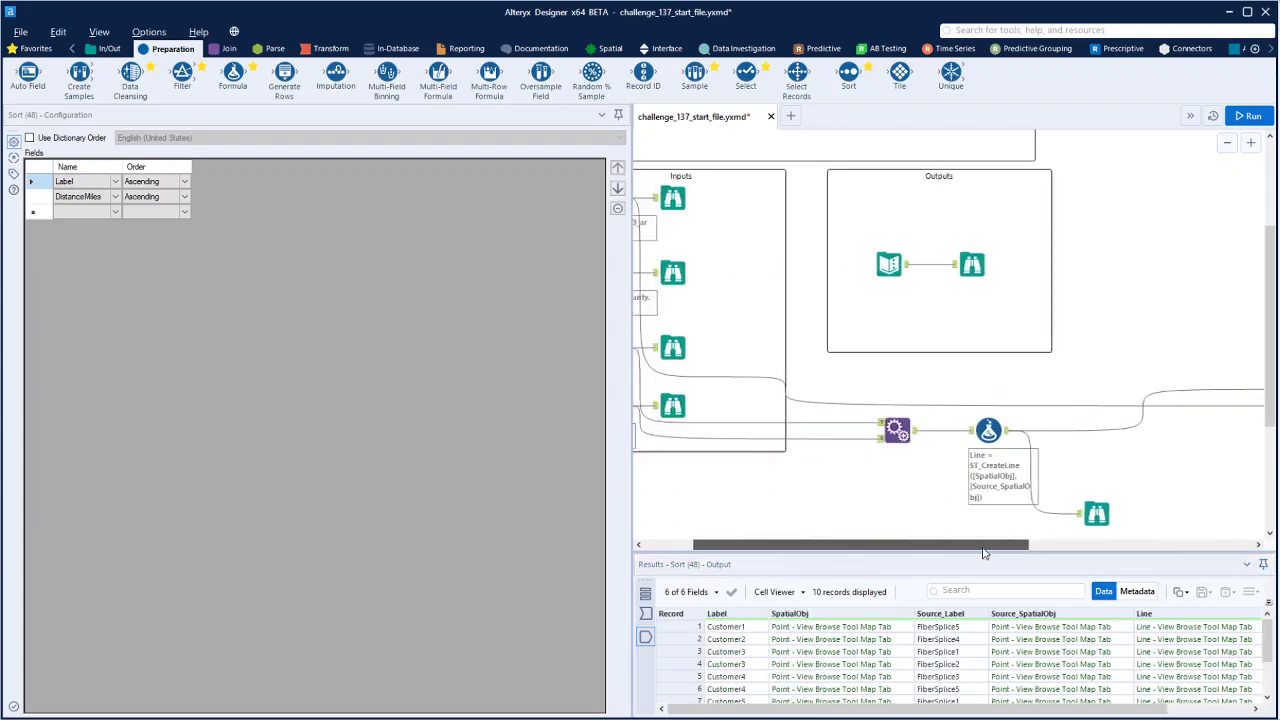
Examine the expected results' Customer, FiberSplice and DistanceMiles records in the Outputs container.
{"action": "left_click", "coordinate": [972, 438]}
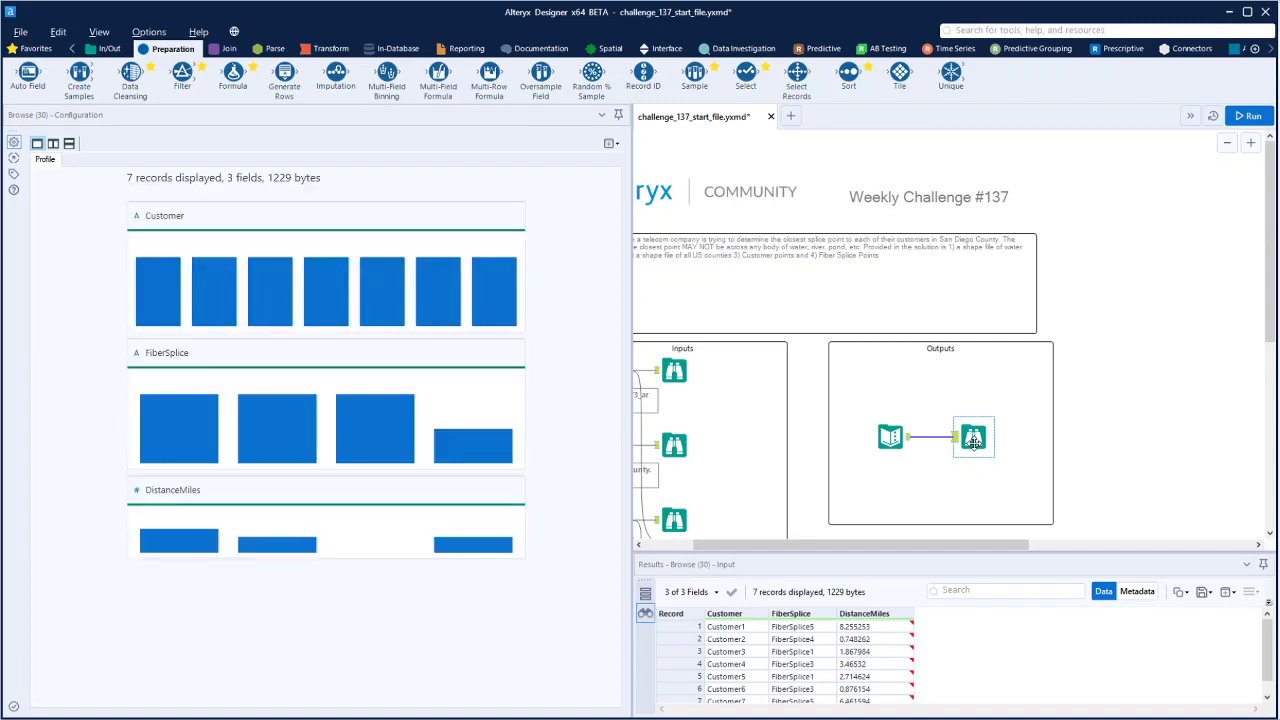
{"action": "left_click", "coordinate": [900, 440]}
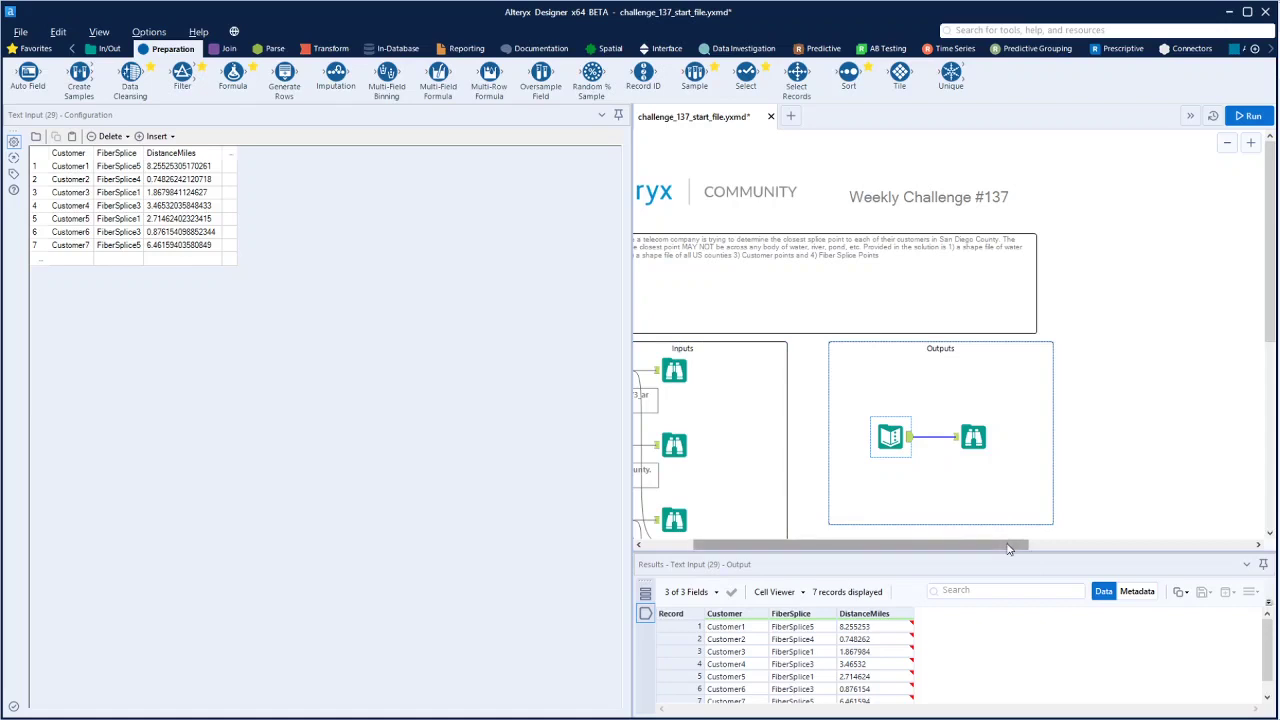
Add a Summarize tool after the Sort tool at the end of the workflow.
{"action": "left_click_drag", "start_coordinate": [1010, 549], "coordinate": [1238, 549]}
{"action": "scroll", "coordinate": [1090, 549], "scroll_direction": "down", "scroll_amount": 5}
{"action": "left_click", "coordinate": [332, 48]}
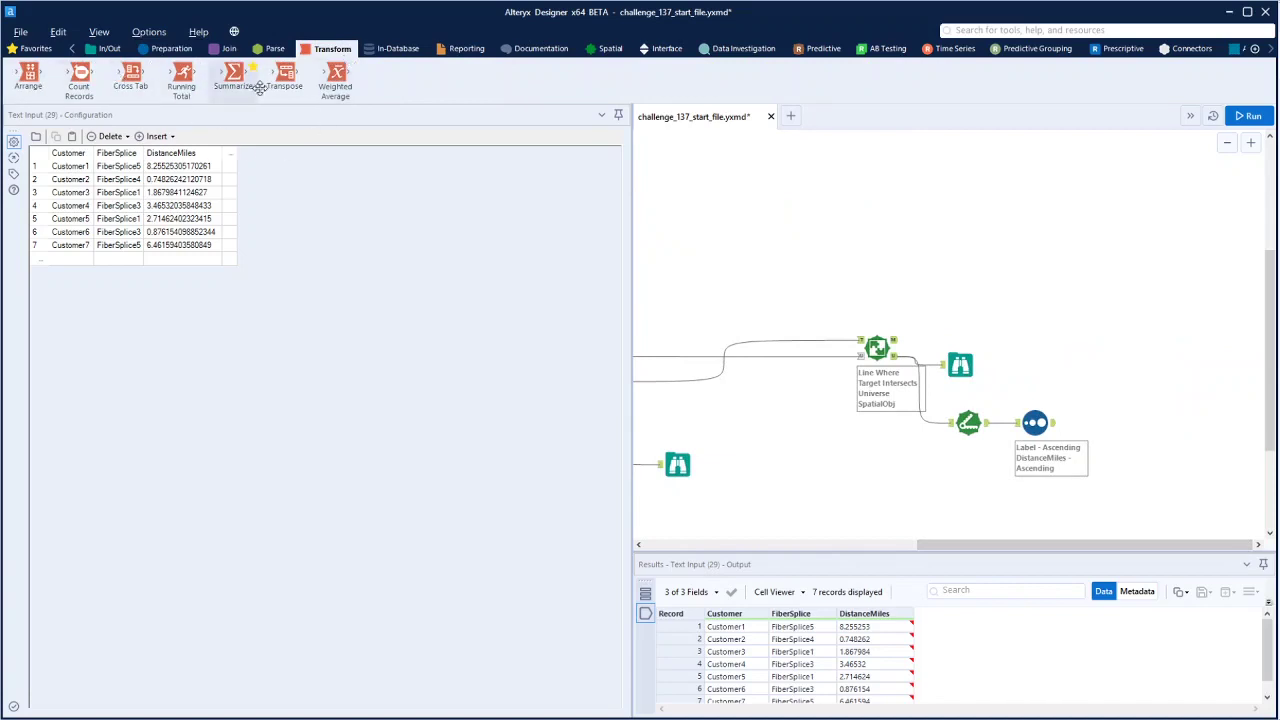
{"action": "left_click_drag", "start_coordinate": [233, 78], "coordinate": [1118, 424]}
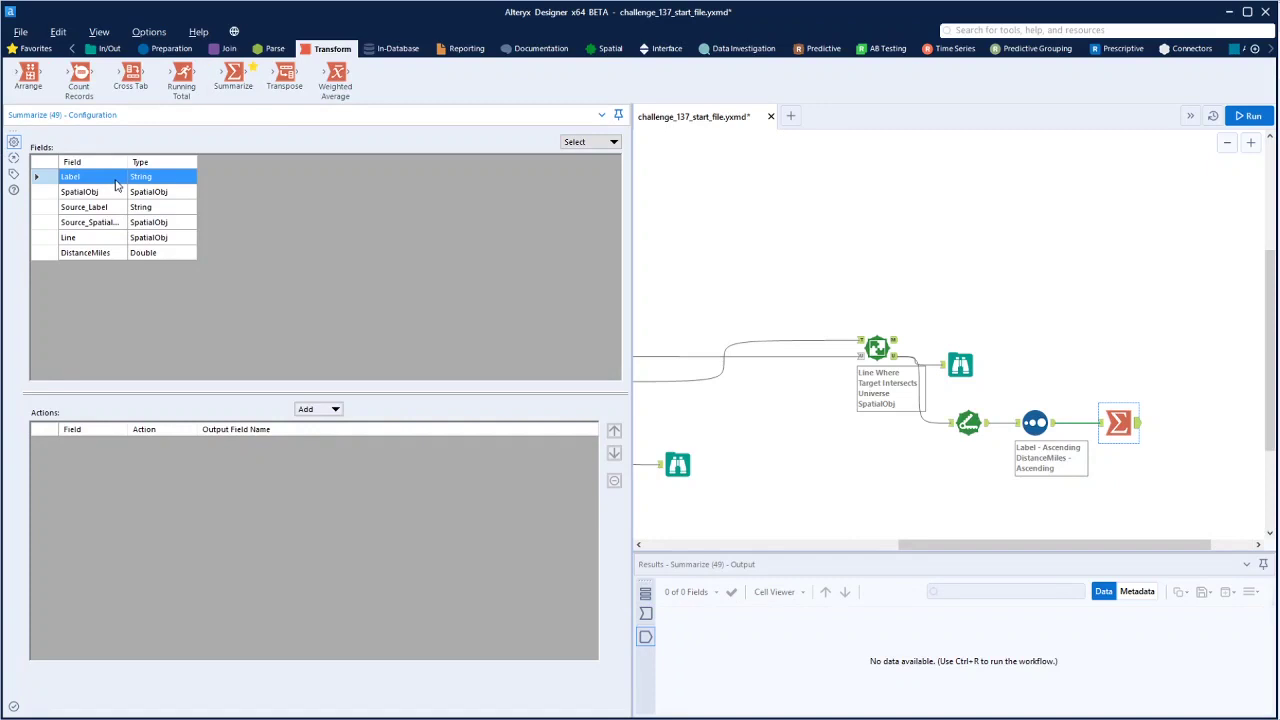
Check the field names used in the expected output's Text Input tool.
{"action": "left_click_drag", "start_coordinate": [955, 550], "coordinate": [759, 550]}
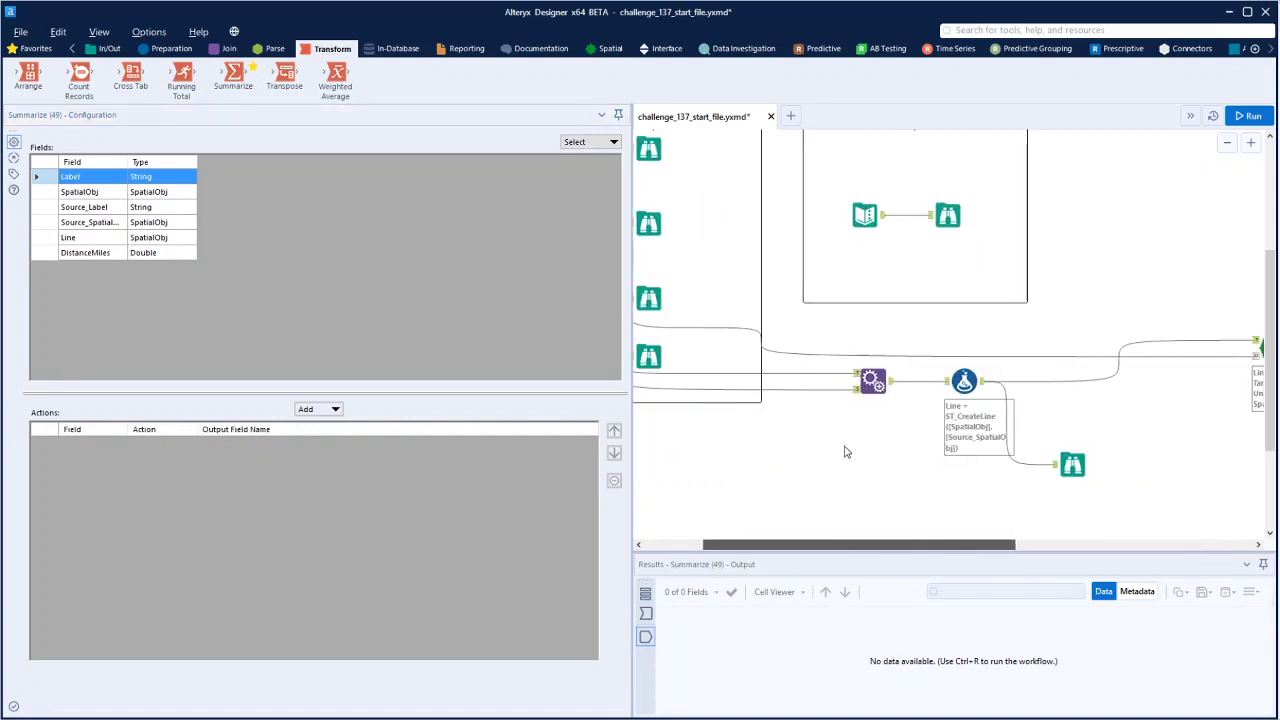
{"action": "left_click", "coordinate": [881, 222]}
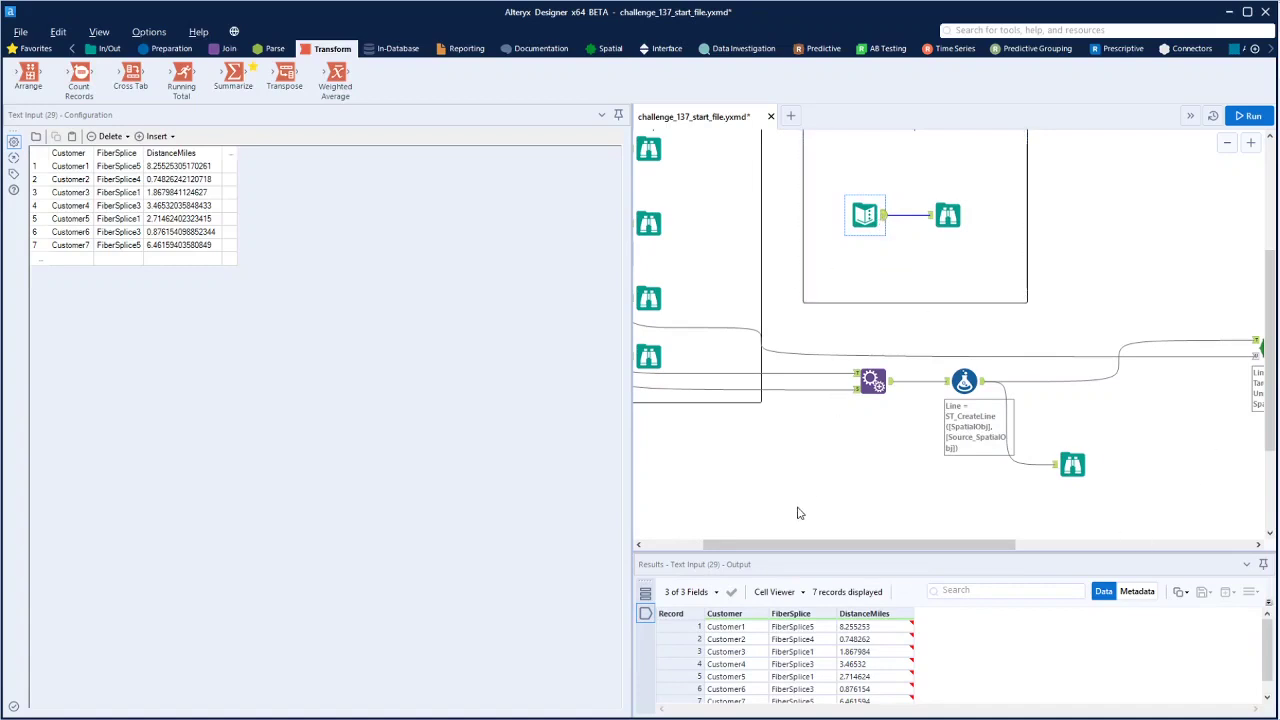
{"action": "left_click_drag", "start_coordinate": [882, 545], "coordinate": [1120, 545]}
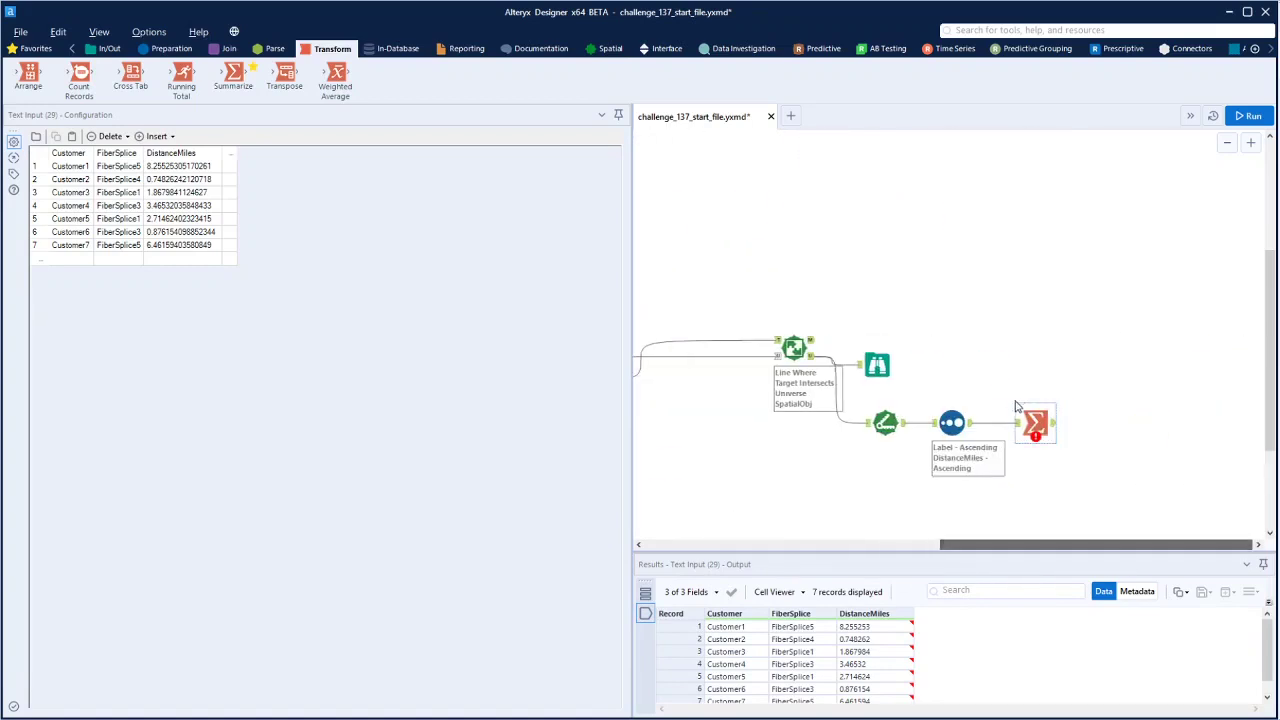
Group the Summarize tool by Label and name its output field Customer.
{"action": "left_click", "coordinate": [1038, 424]}
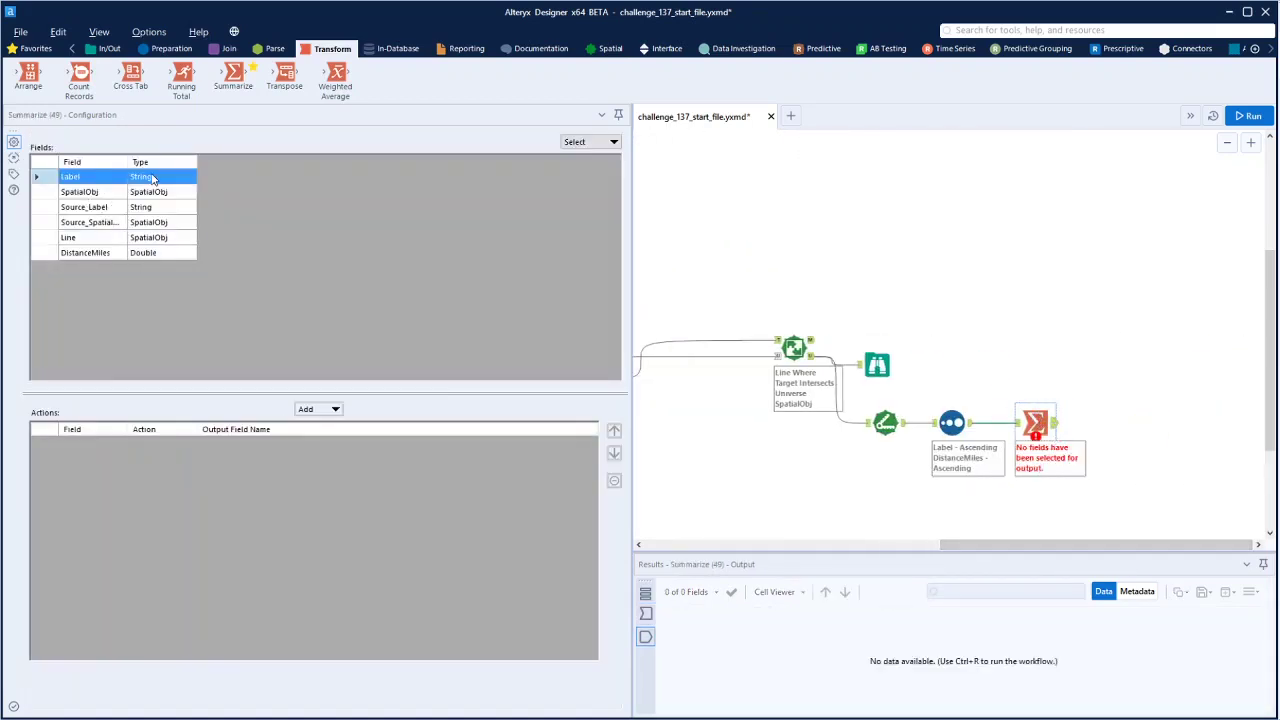
{"action": "left_click", "coordinate": [345, 408]}
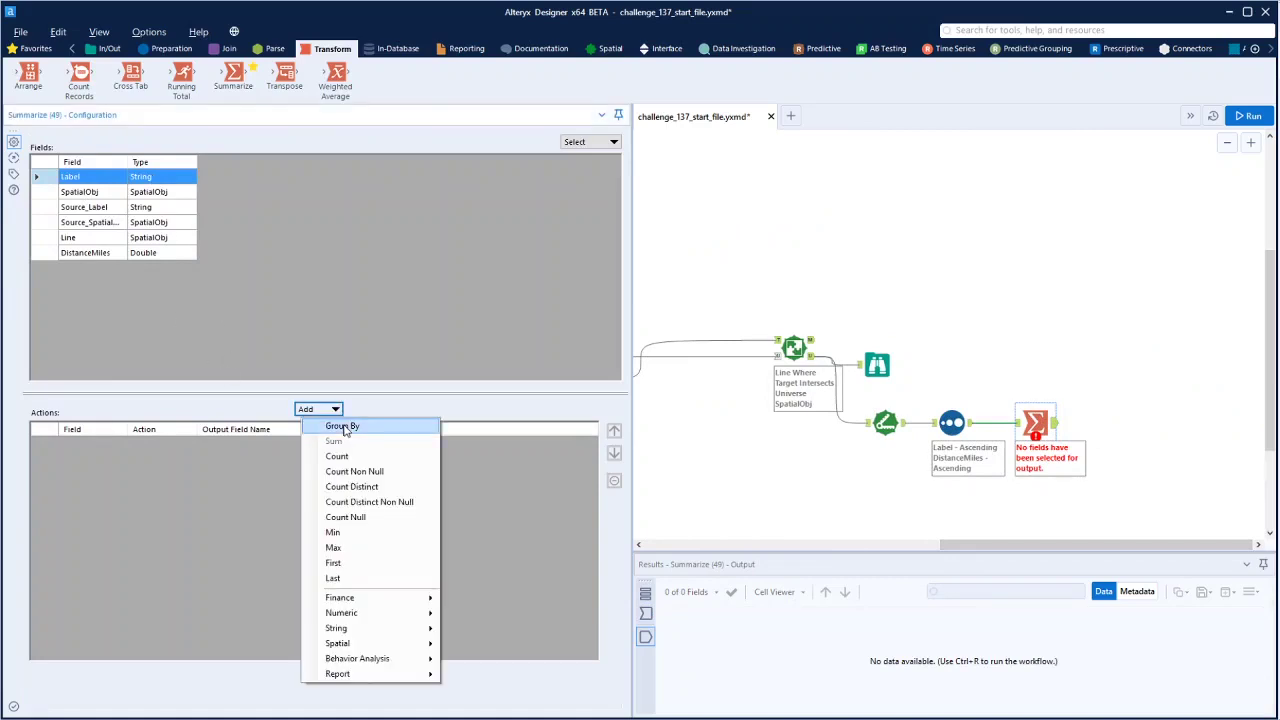
{"action": "left_click", "coordinate": [338, 423]}
{"action": "left_click", "coordinate": [184, 444]}
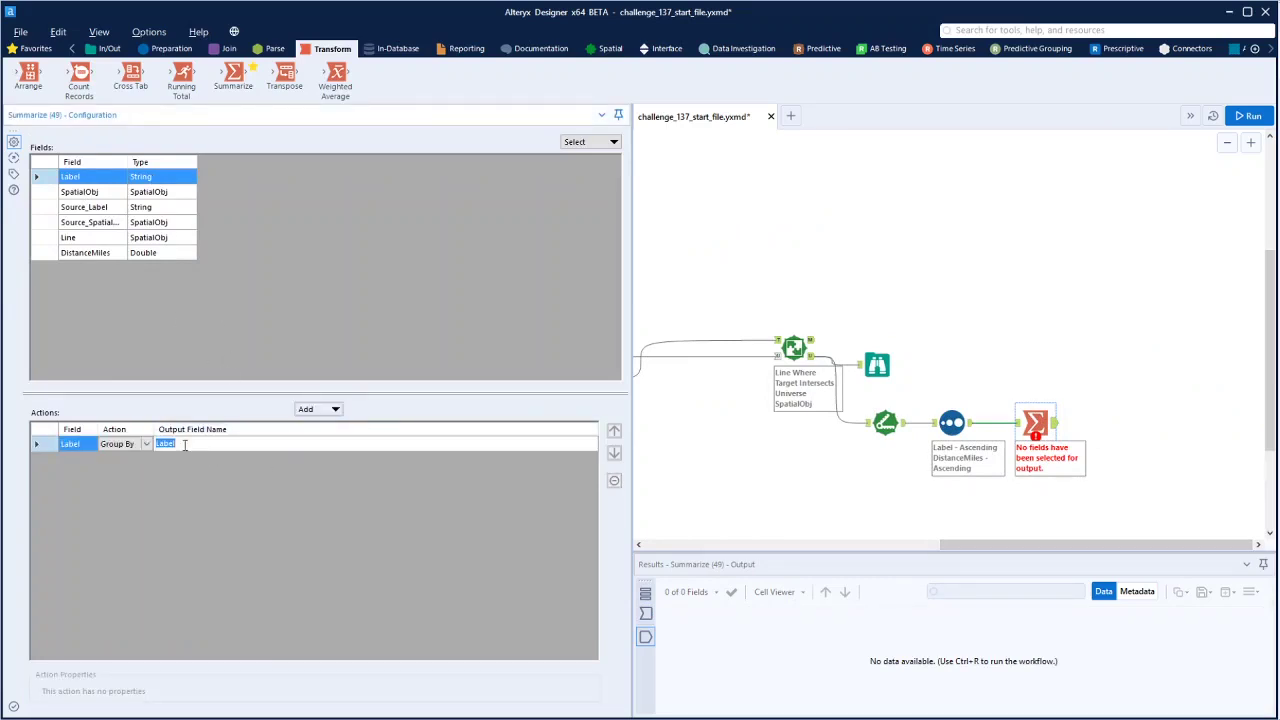
{"action": "type", "text": "Customer"}
Add a Group By on Source_Label to the Summarize tool and name its output field FibreSplice.
{"action": "left_click", "coordinate": [103, 210]}
{"action": "left_click", "coordinate": [336, 410]}
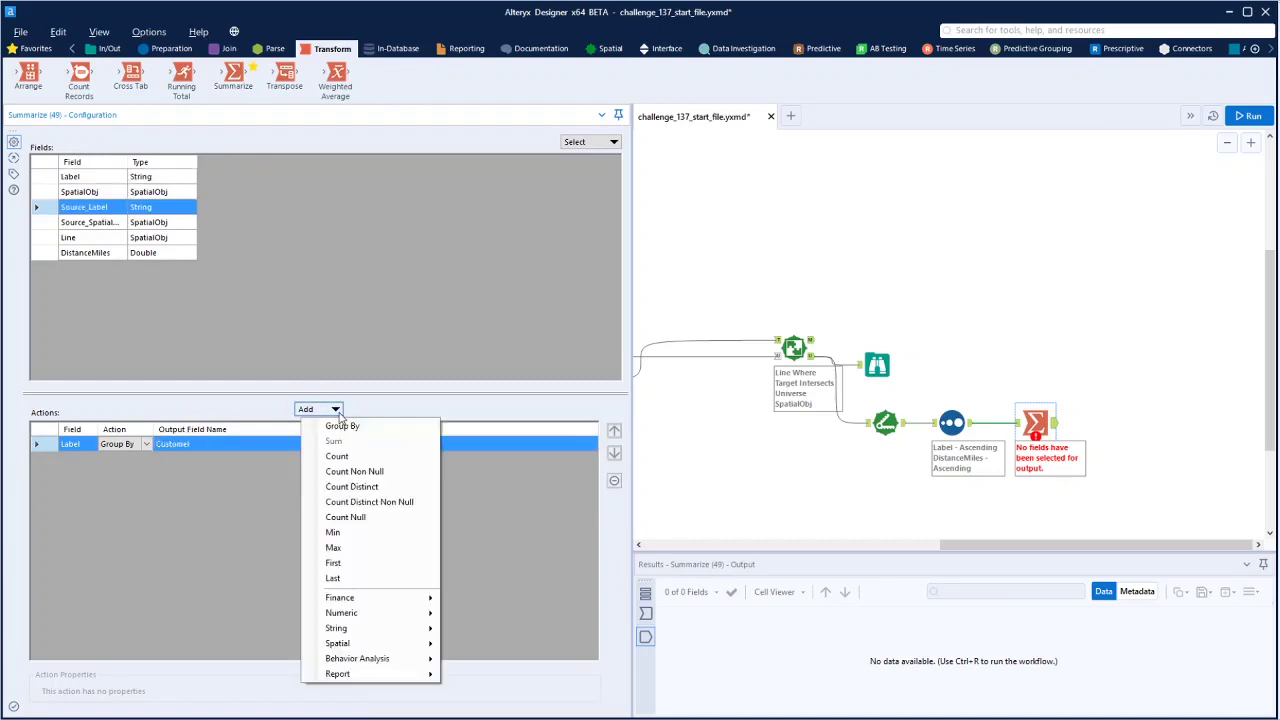
{"action": "left_click", "coordinate": [336, 424]}
{"action": "left_click", "coordinate": [196, 458]}
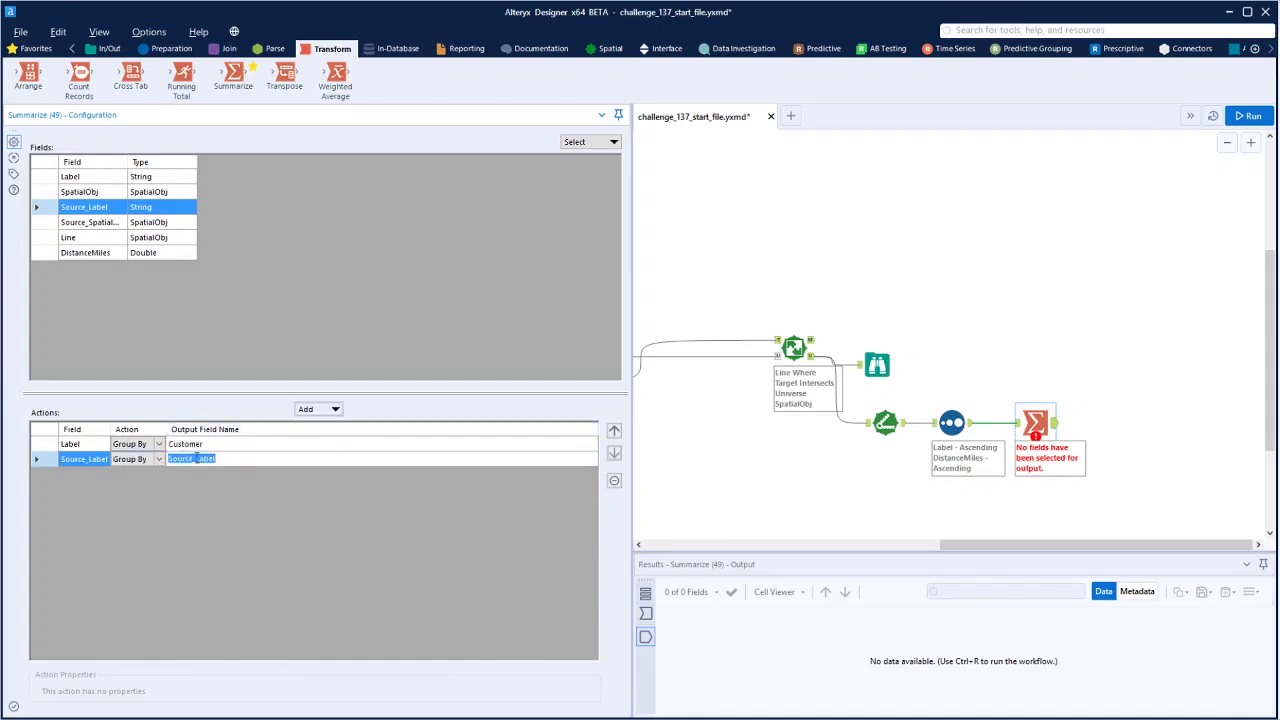
{"action": "type", "text": "FibreSplice"}
Add a Min action on DistanceMiles to the Summarize tool.
{"action": "left_click", "coordinate": [88, 257]}
{"action": "left_click", "coordinate": [336, 411]}
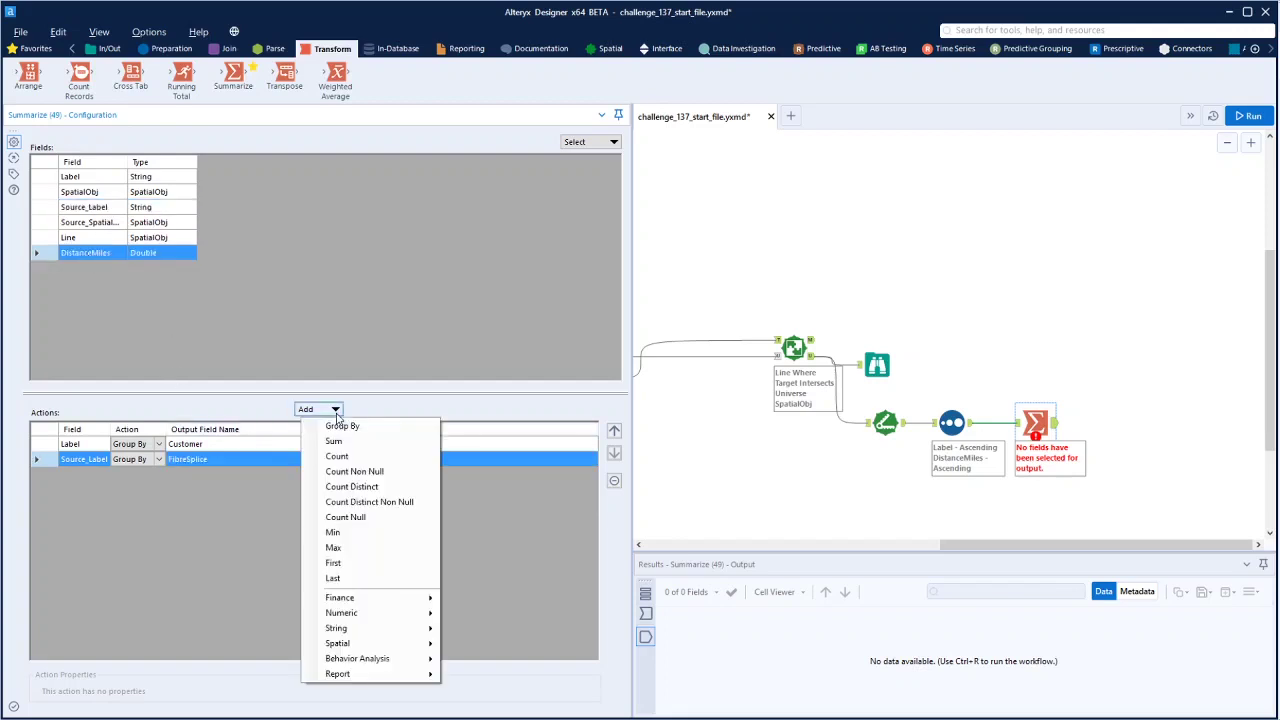
{"action": "left_click", "coordinate": [343, 537]}
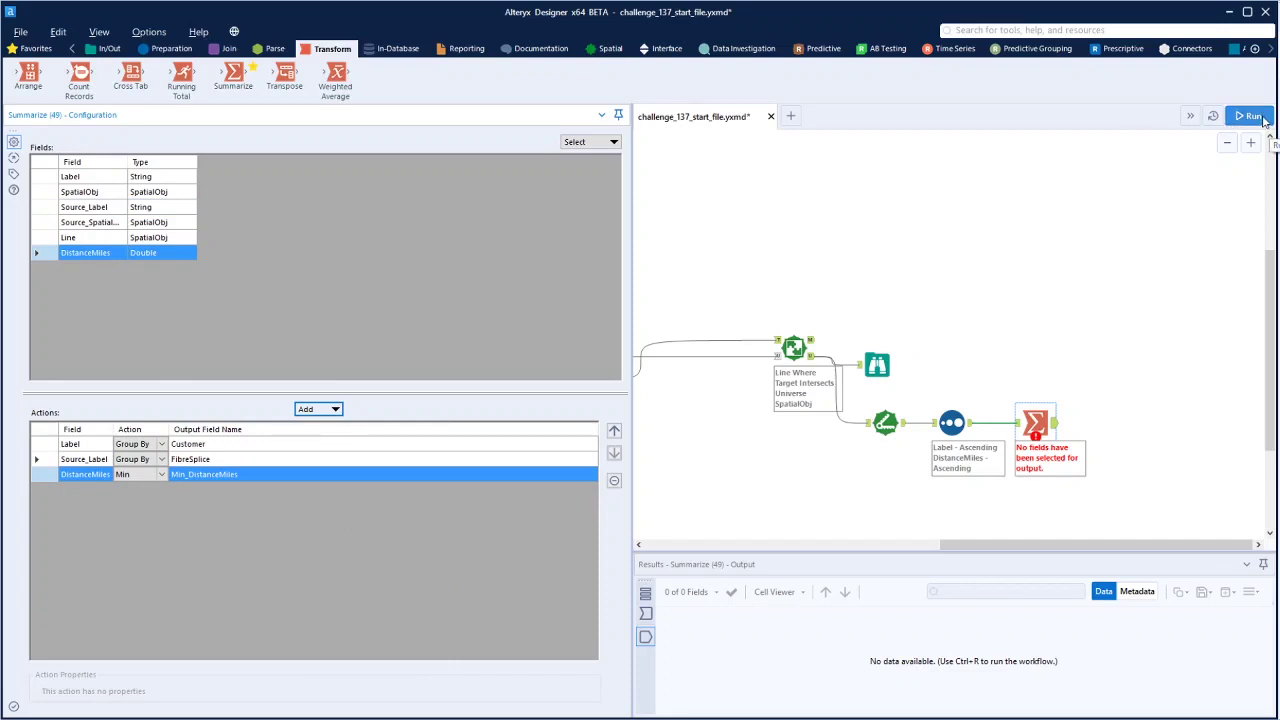
Add a Browse tool after the Summarize tool and run the workflow.
{"action": "left_click", "coordinate": [108, 48]}
{"action": "left_click_drag", "start_coordinate": [28, 76], "coordinate": [1126, 431]}
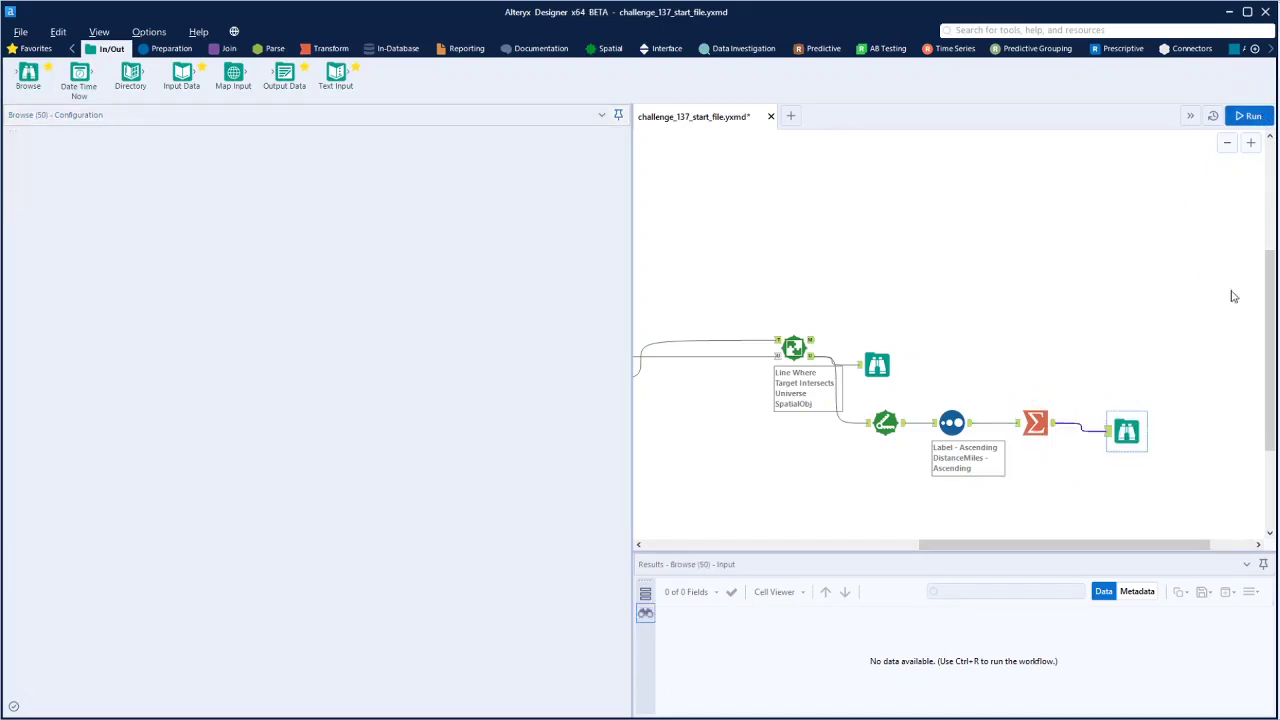
{"action": "key", "text": "ctrl+r"}
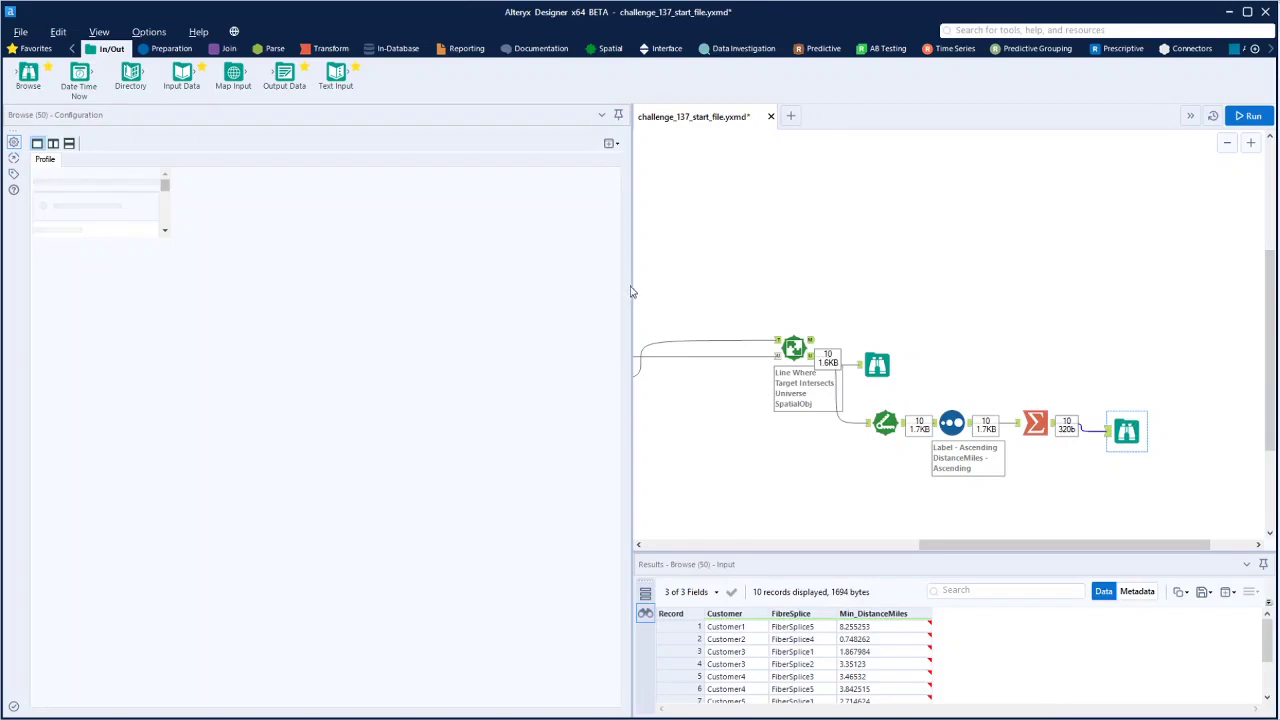
Widen the canvas and compare the Summarize results in the new Browse tool with the expected output's Browse tool.
{"action": "left_click_drag", "start_coordinate": [633, 287], "coordinate": [332, 294]}
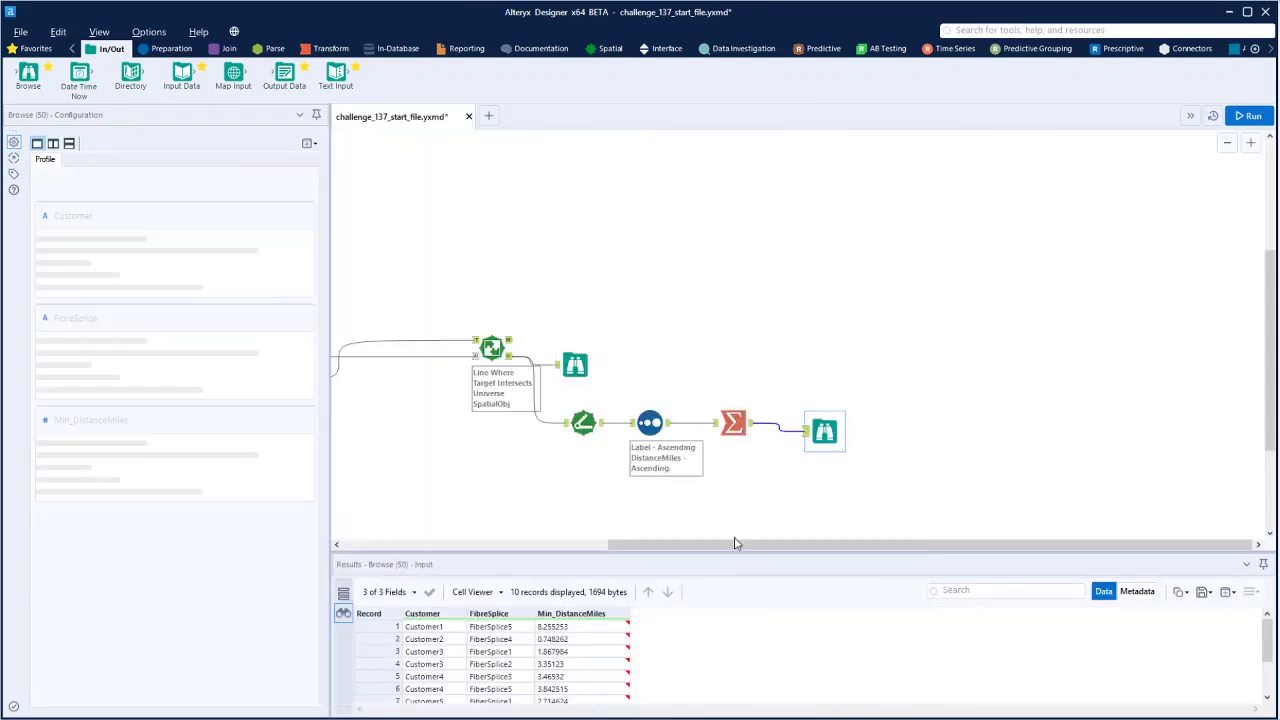
{"action": "left_click_drag", "start_coordinate": [865, 553], "coordinate": [620, 551]}
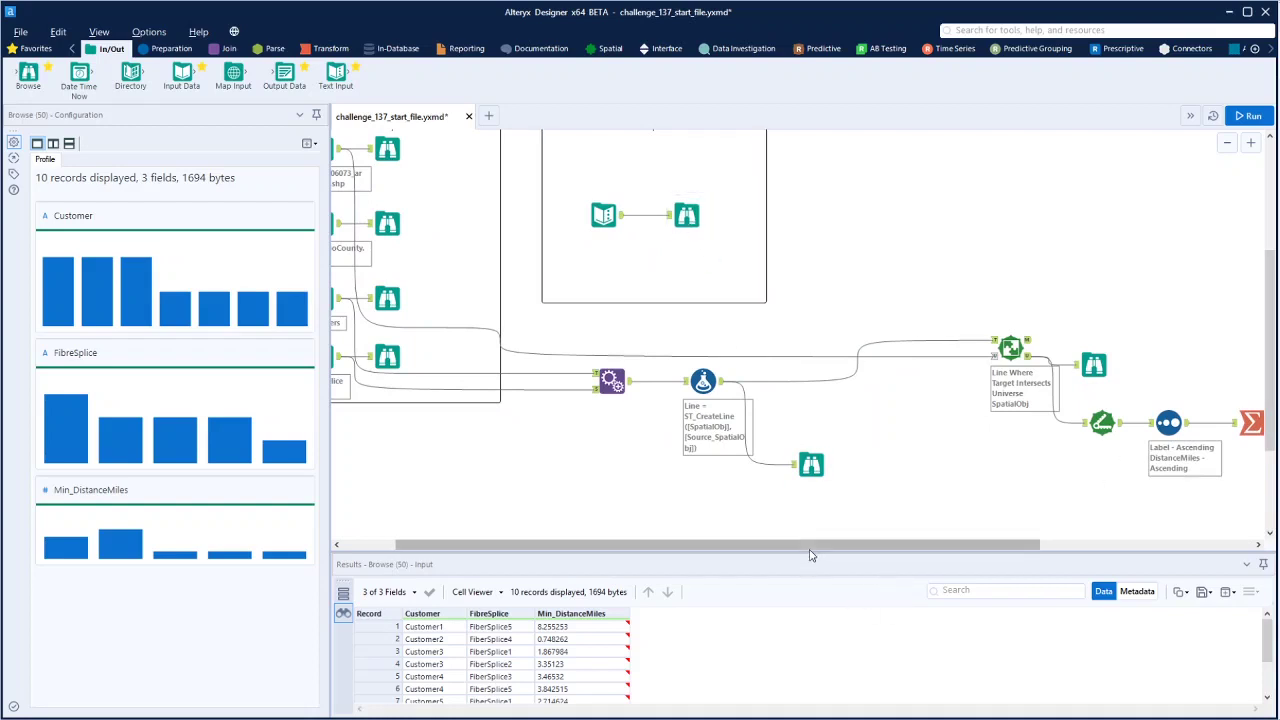
{"action": "left_click_drag", "start_coordinate": [813, 550], "coordinate": [925, 559]}
{"action": "left_click", "coordinate": [525, 217]}
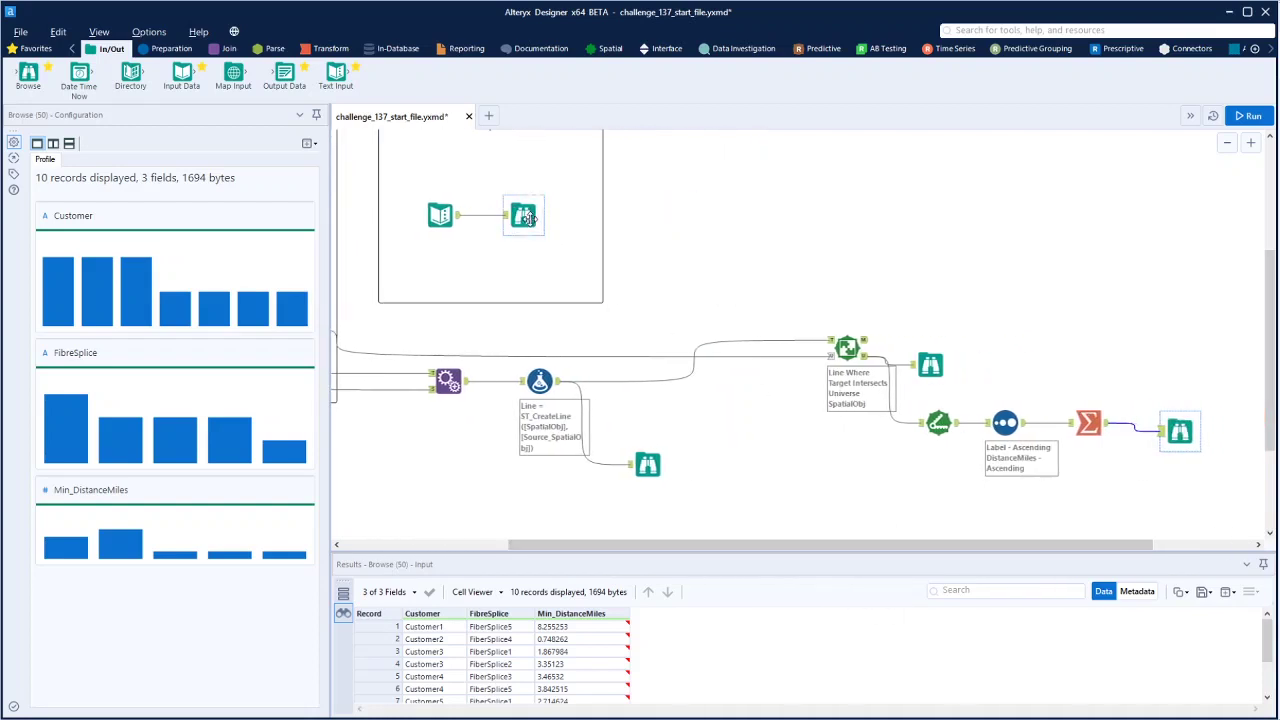
{"action": "left_click", "coordinate": [1183, 431]}
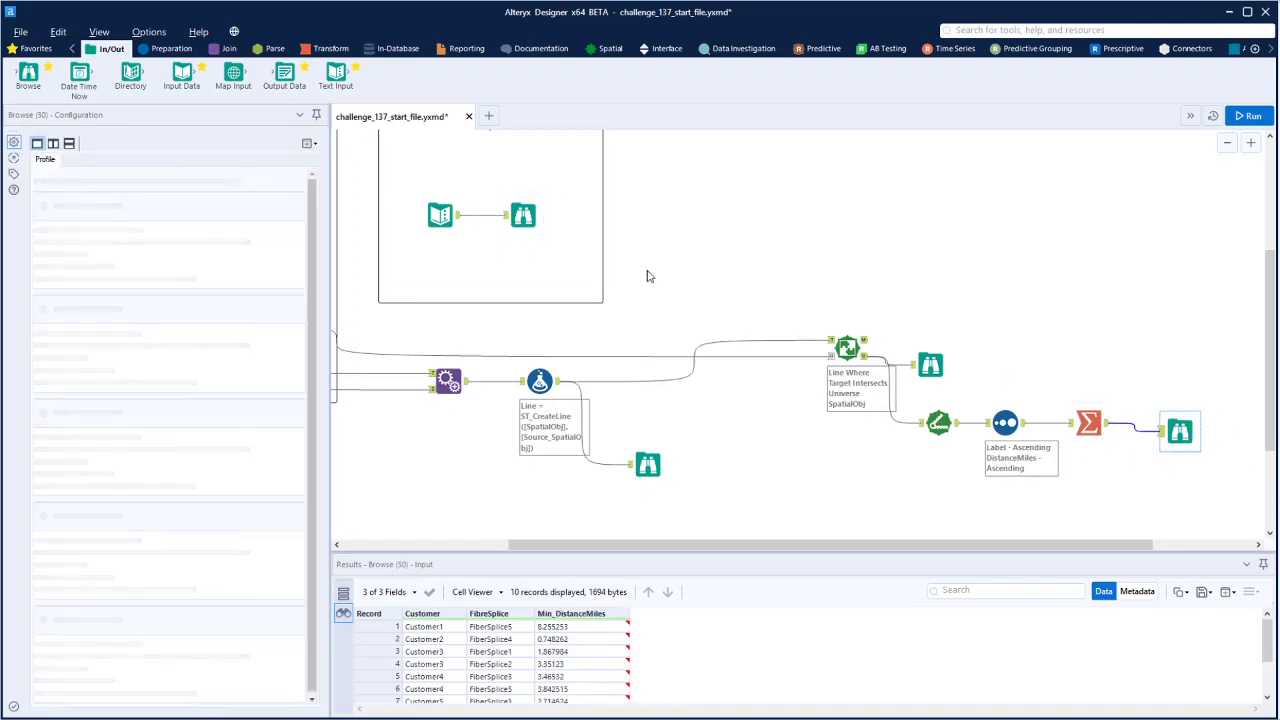
{"action": "left_click", "coordinate": [531, 213]}
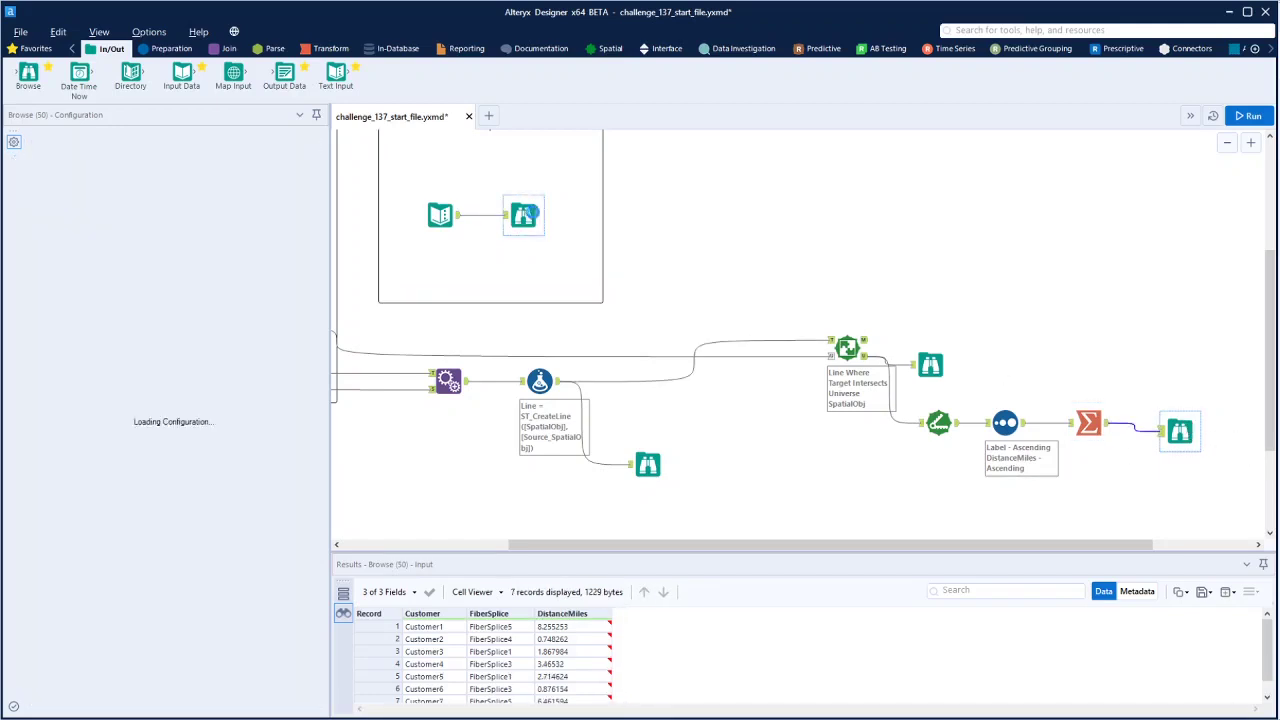
{"action": "left_click", "coordinate": [1181, 432]}
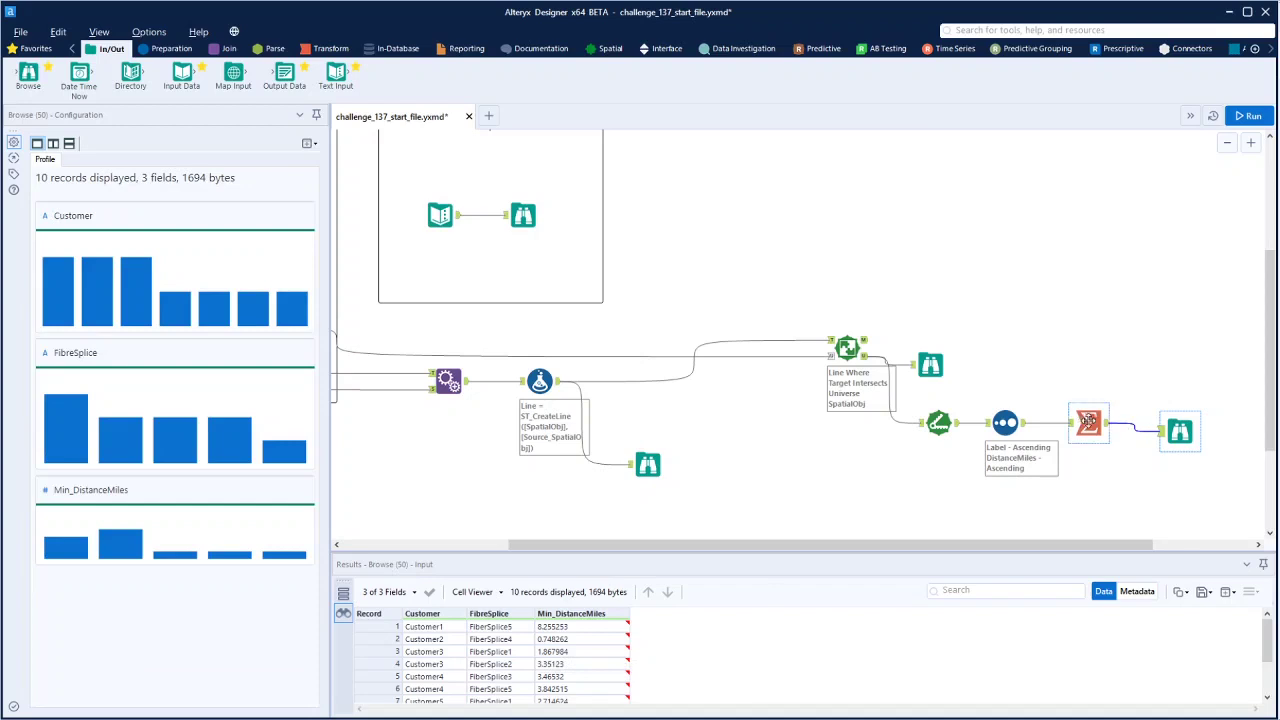
Remove the Source_Label grouping from the Summarize tool and rerun the workflow.
{"action": "left_click", "coordinate": [1088, 422]}
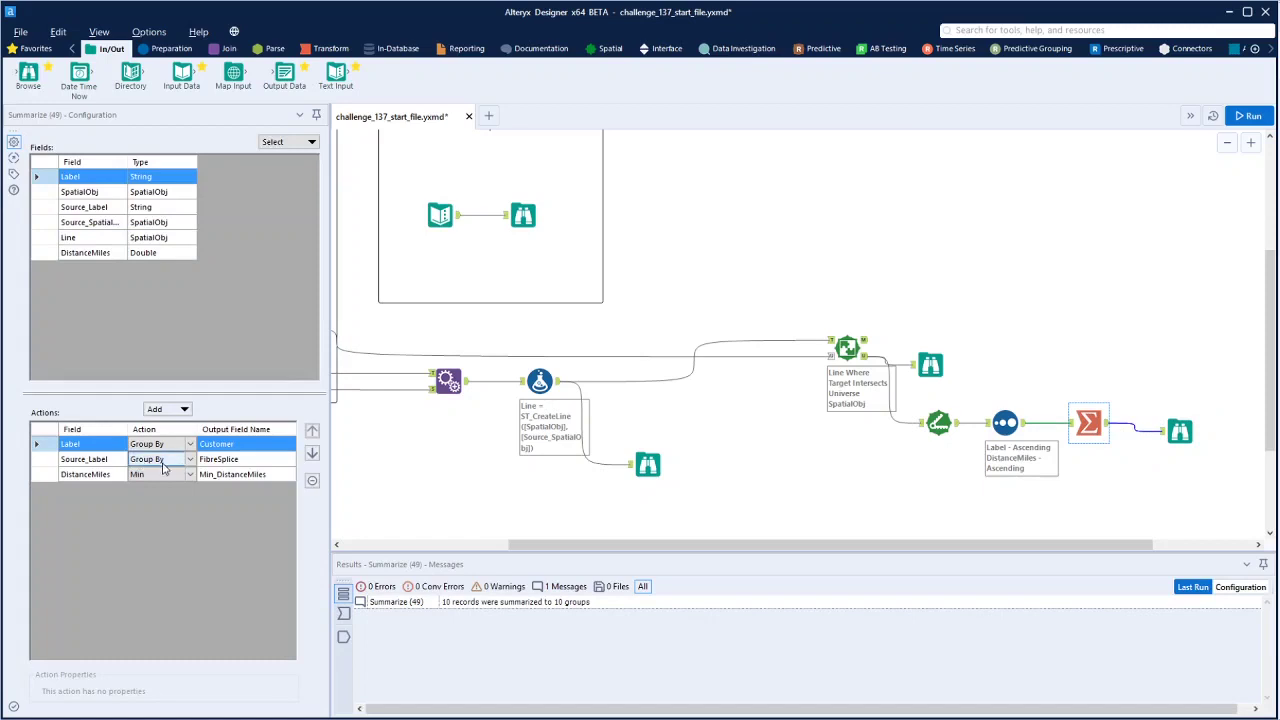
{"action": "left_click", "coordinate": [55, 459]}
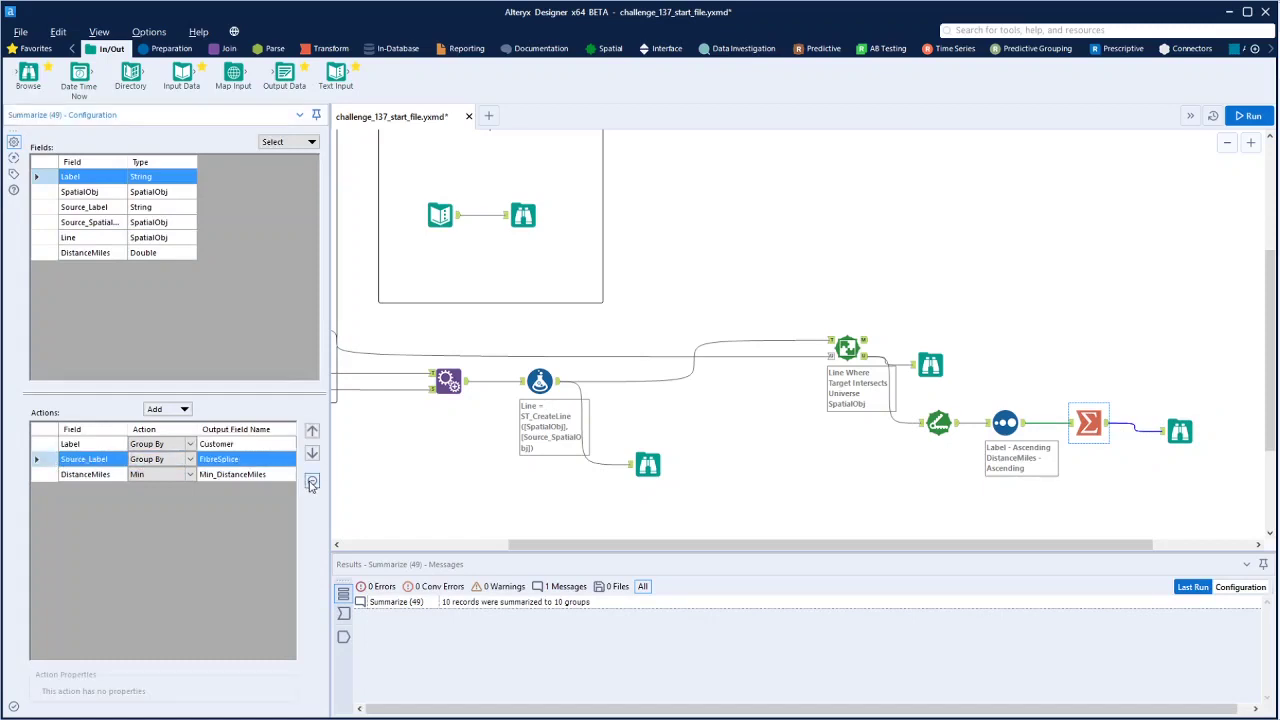
{"action": "left_click", "coordinate": [312, 481]}
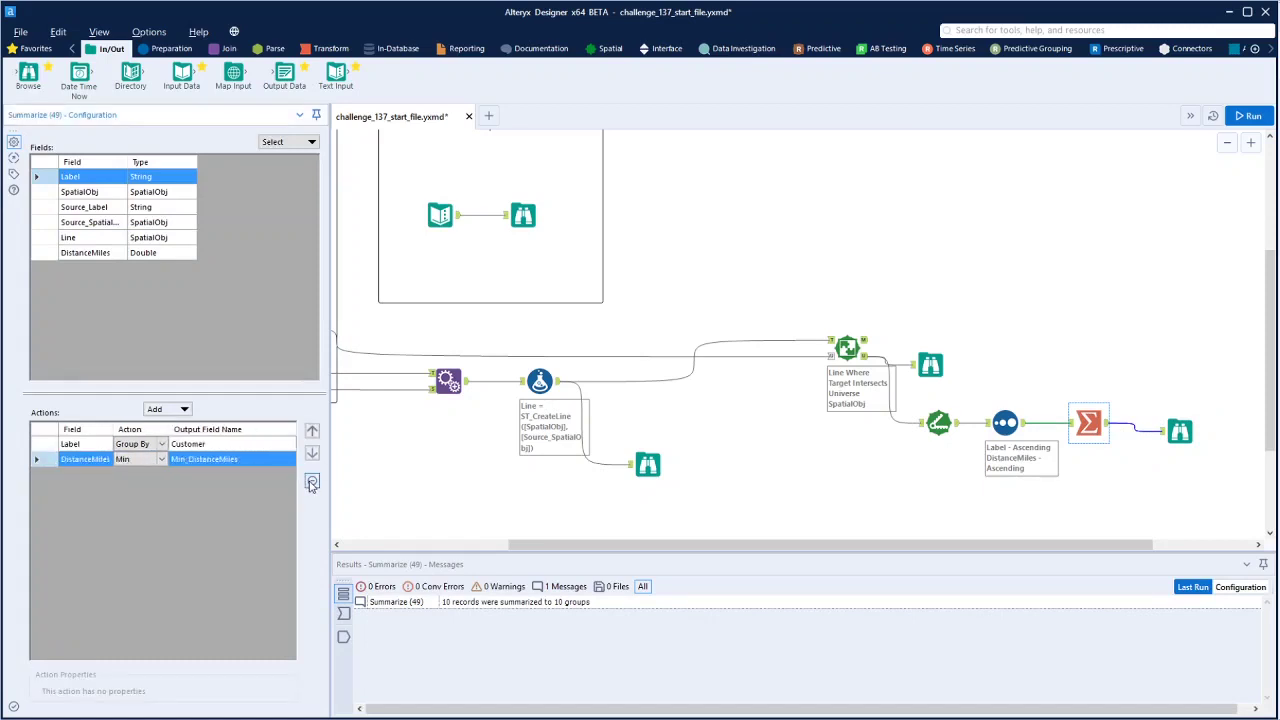
{"action": "left_click", "coordinate": [1248, 116]}
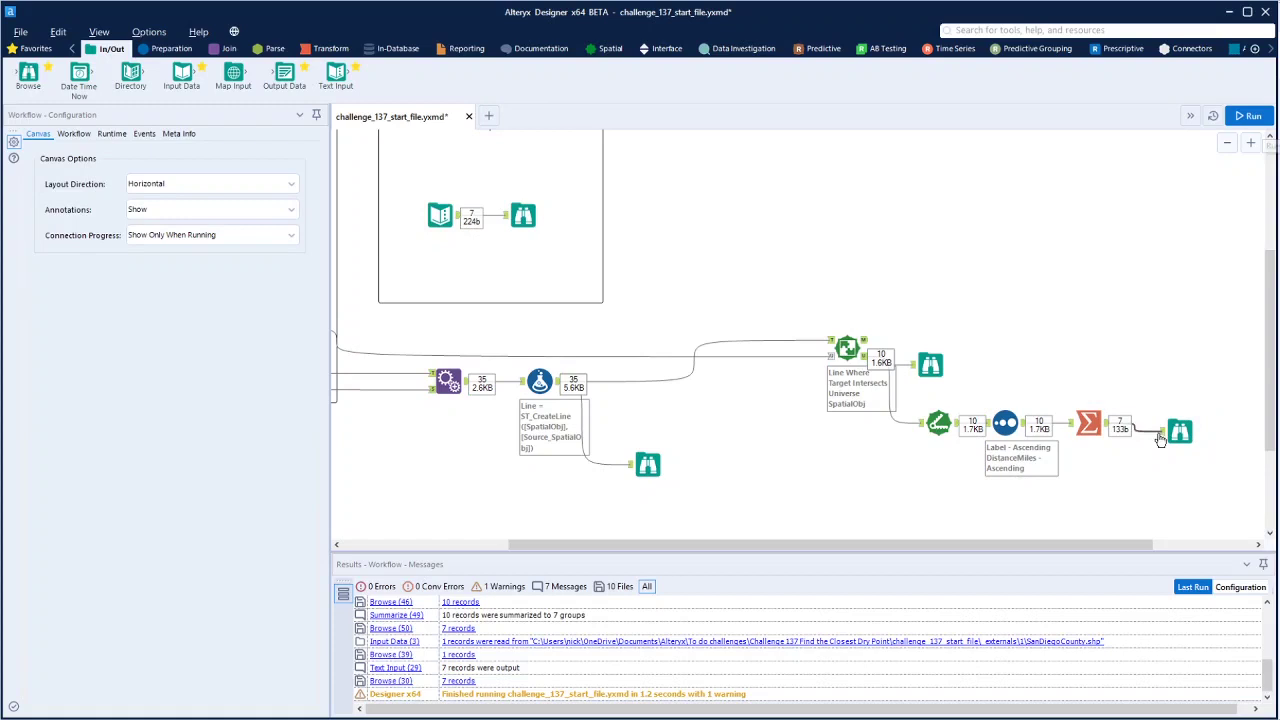
Review the minimum distance per customer in the Summarize tool's output.
{"action": "left_click", "coordinate": [1104, 428]}
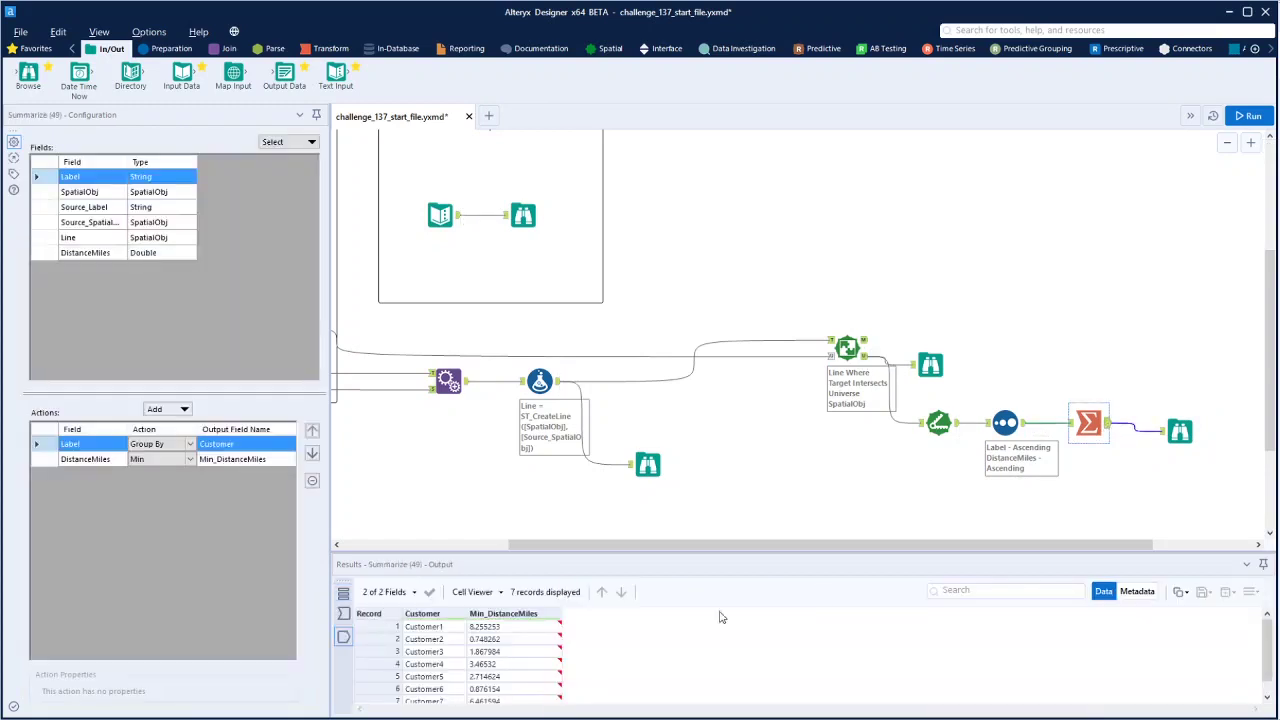
{"action": "scroll", "coordinate": [521, 641], "scroll_direction": "down", "scroll_amount": 1}
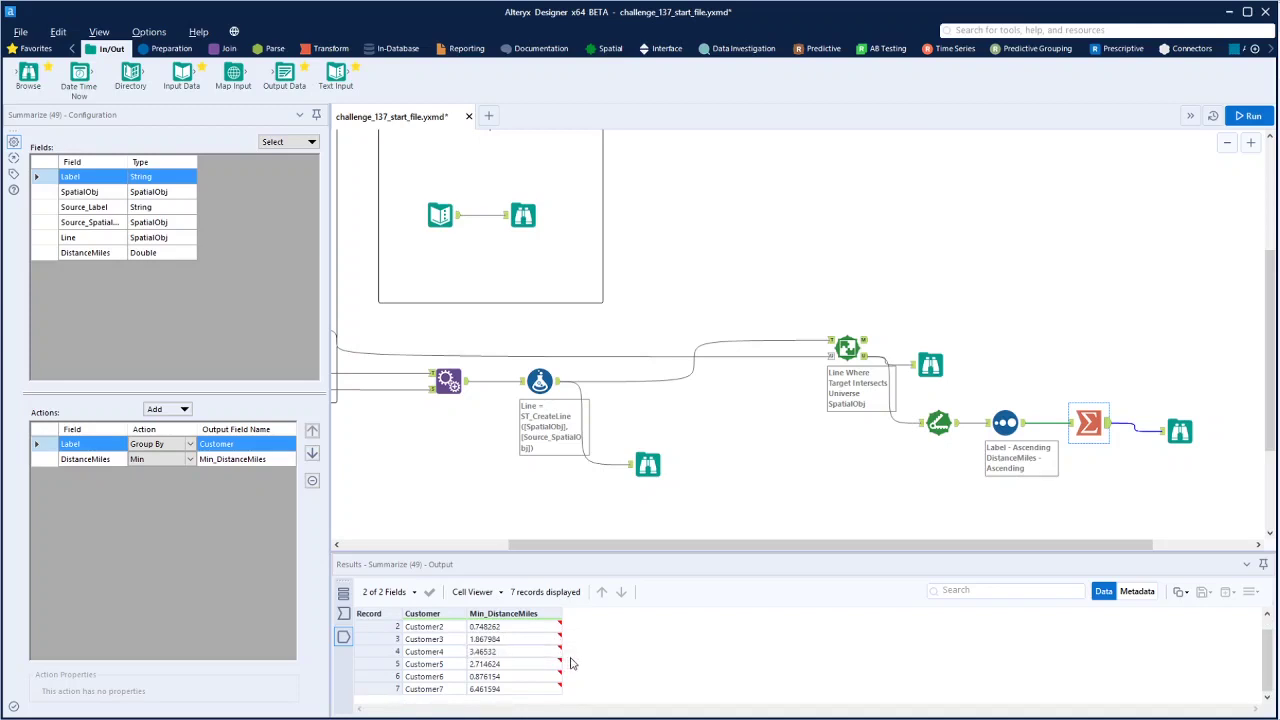
{"action": "scroll", "coordinate": [566, 663], "scroll_direction": "up", "scroll_amount": 1}
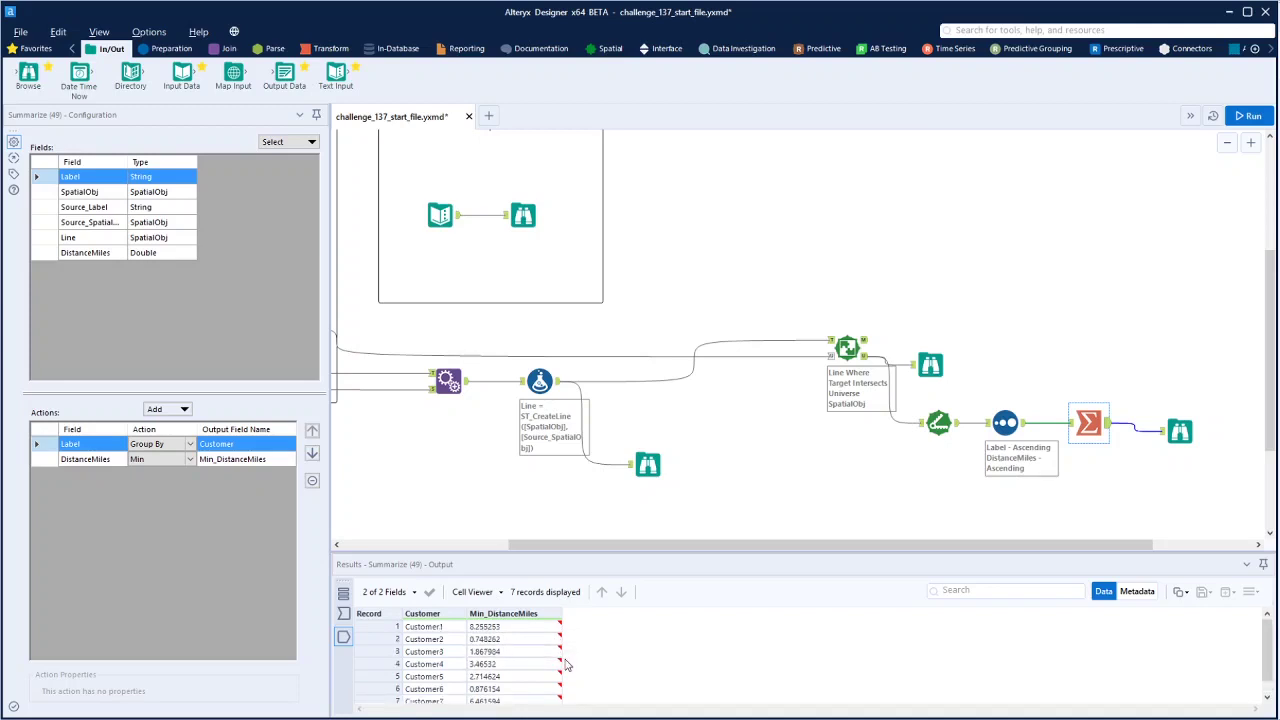
Move the Summarize tool below the Sort tool and join the Sort output to the Summarize output, matching Label to Customer.
{"action": "left_click_drag", "start_coordinate": [1090, 424], "coordinate": [1088, 490]}
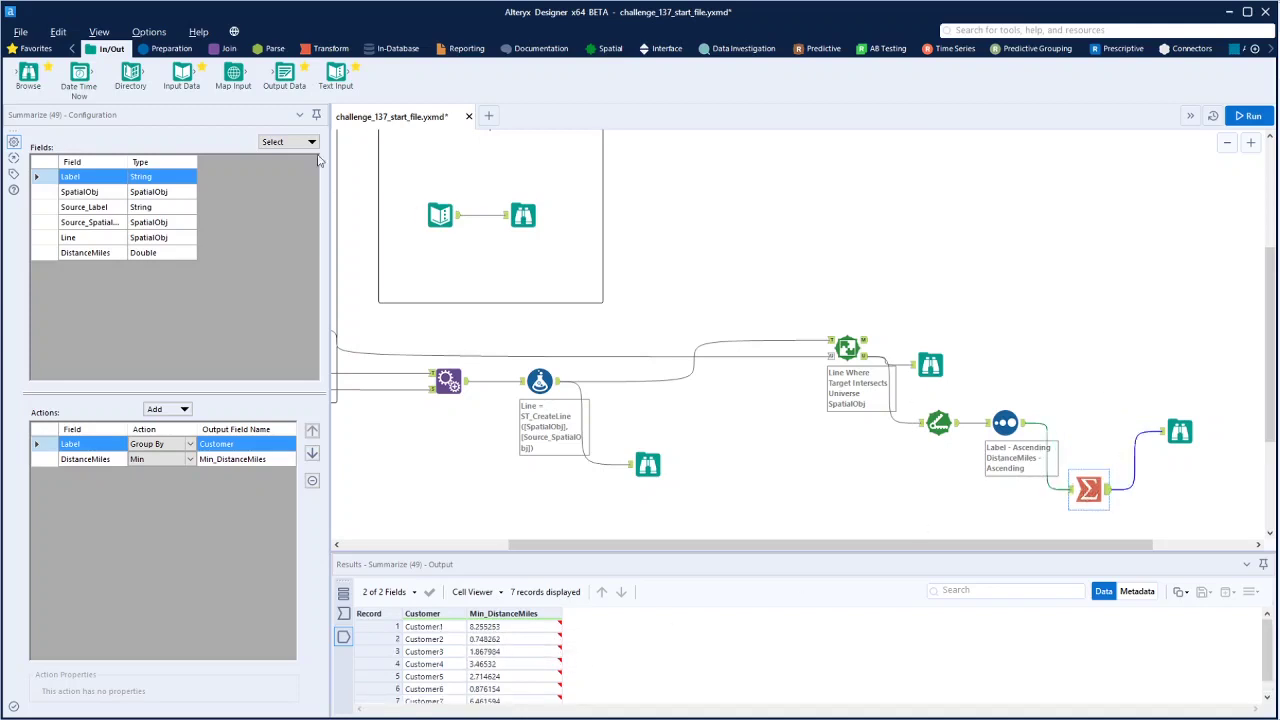
{"action": "left_click", "coordinate": [230, 50]}
{"action": "left_click_drag", "start_coordinate": [181, 74], "coordinate": [1114, 432]}
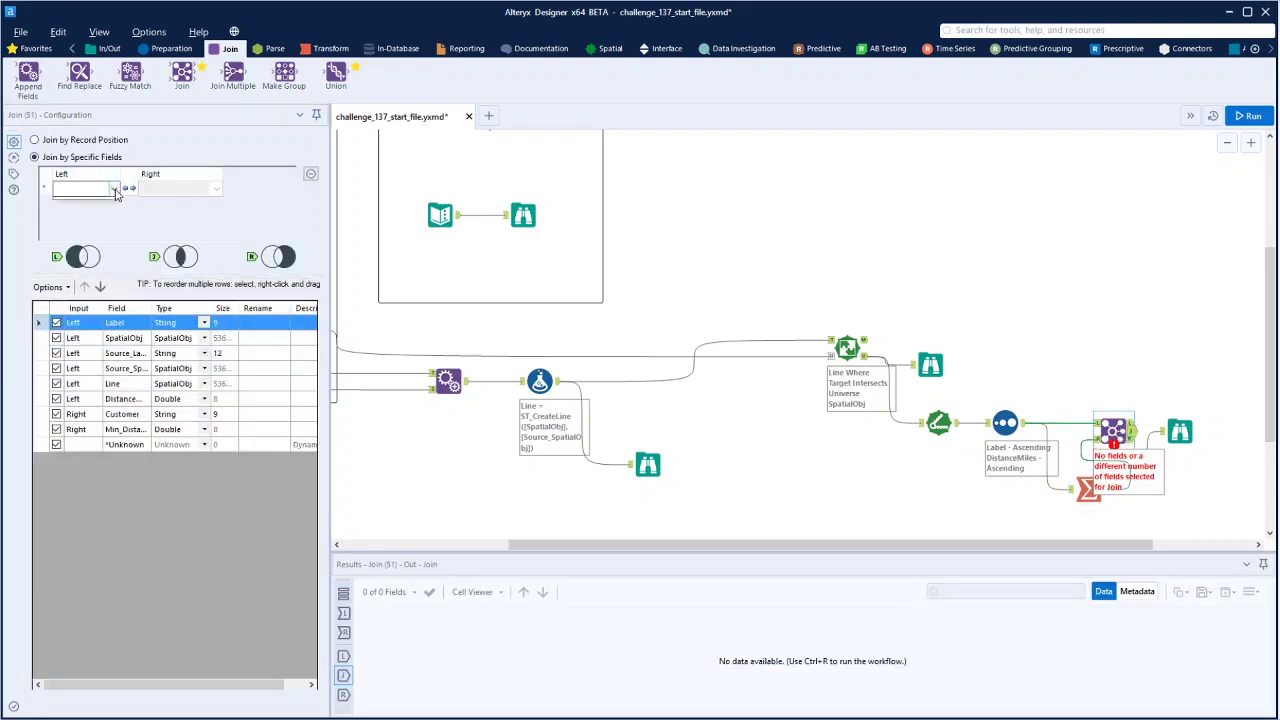
{"action": "left_click", "coordinate": [98, 188]}
{"action": "left_click", "coordinate": [103, 207]}
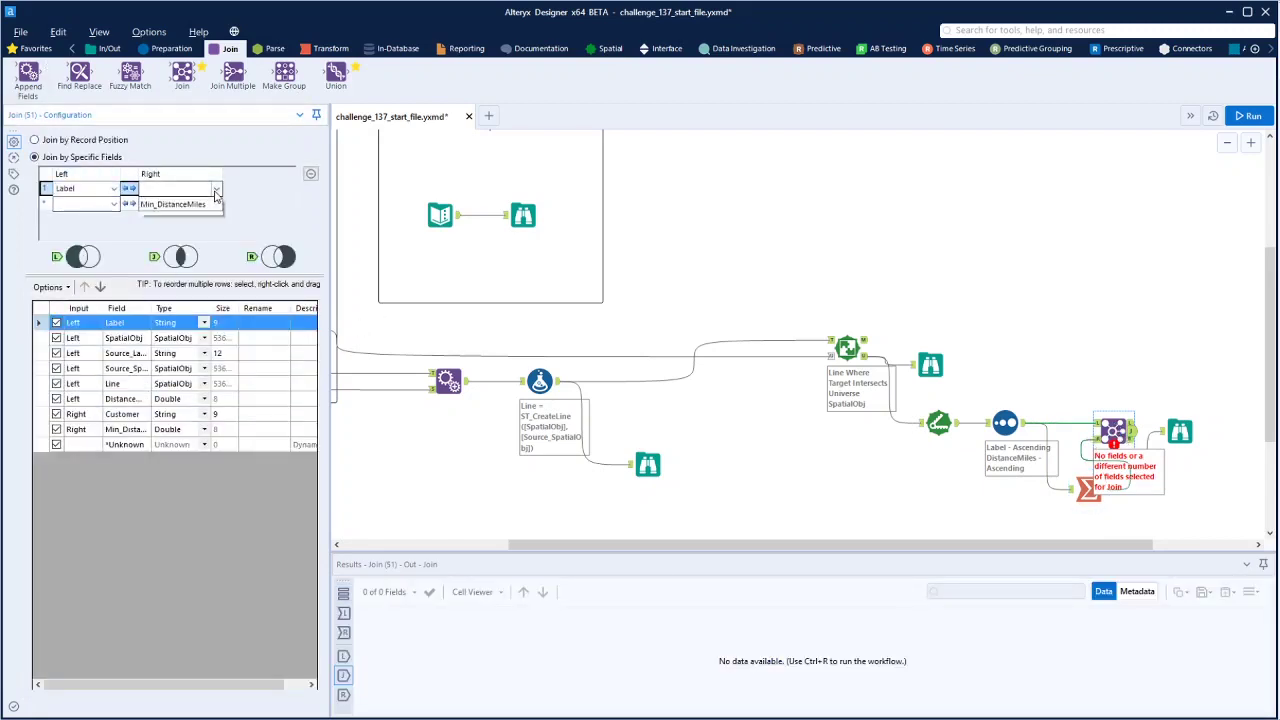
Add a second join condition matching DistanceMiles from the Sort output to Min_DistanceMiles from the Summarize output.
{"action": "left_click", "coordinate": [113, 208]}
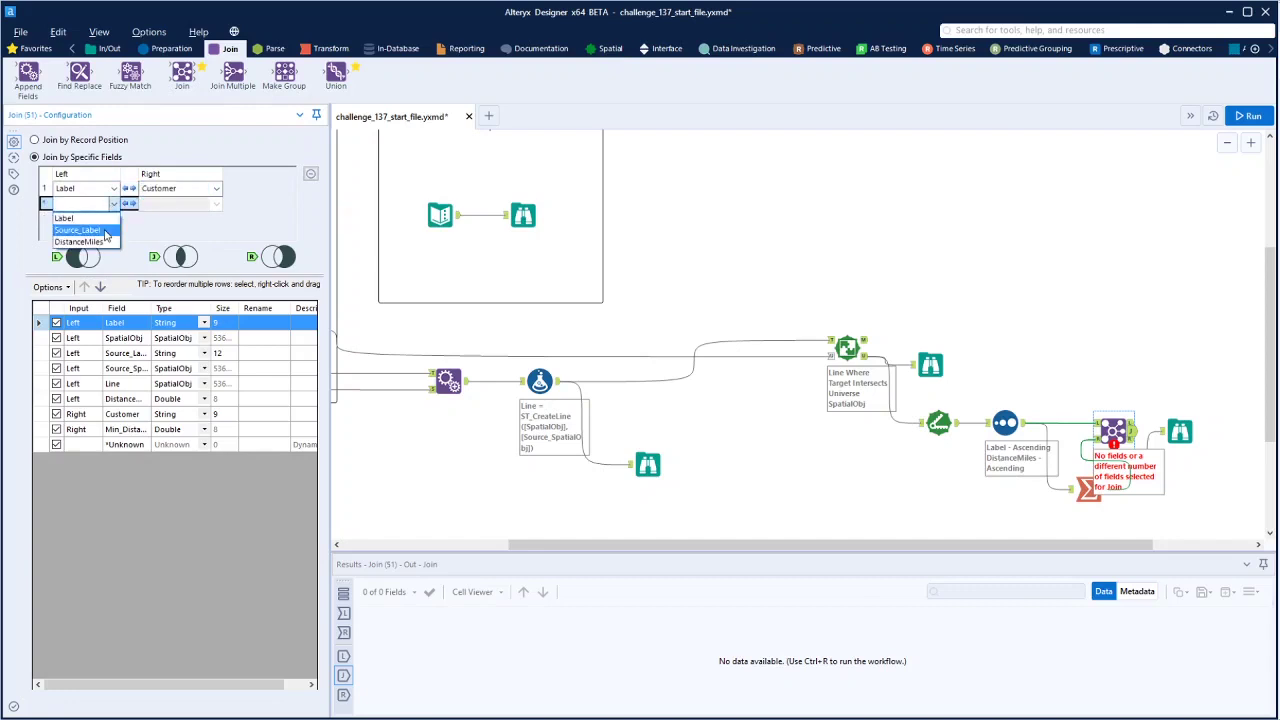
{"action": "left_click", "coordinate": [106, 230]}
{"action": "left_click", "coordinate": [217, 205]}
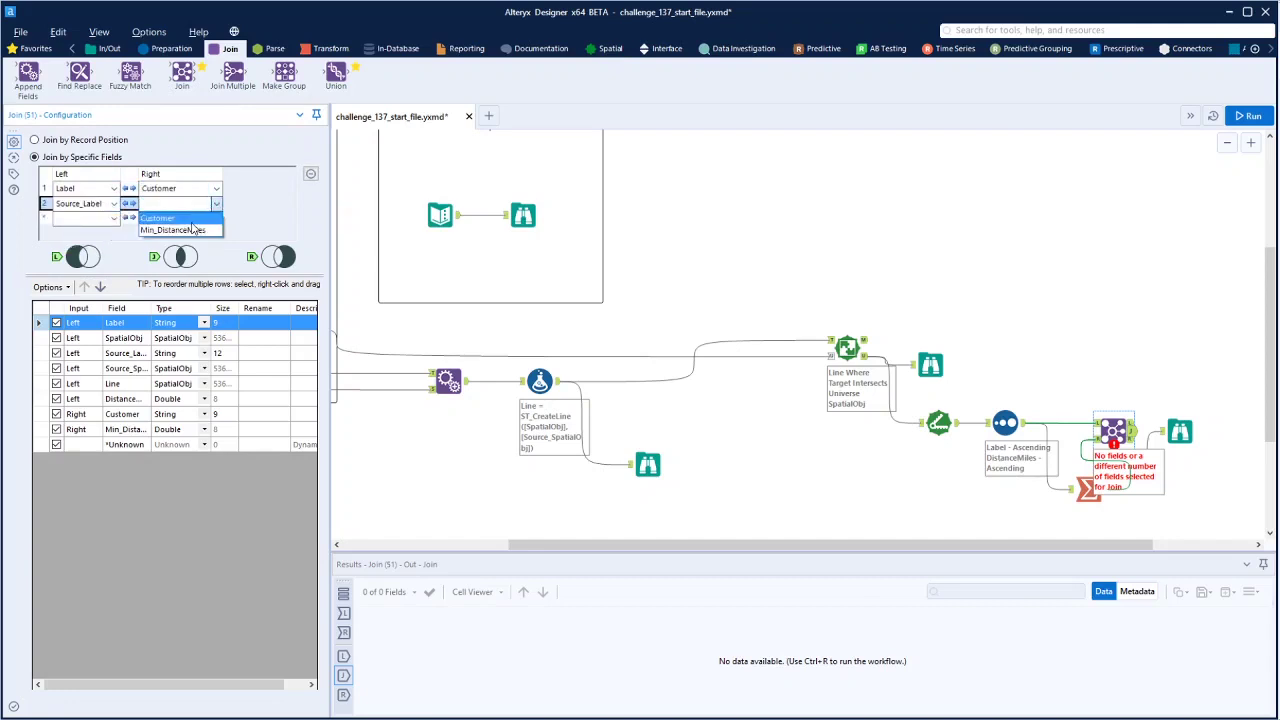
{"action": "left_click", "coordinate": [98, 204]}
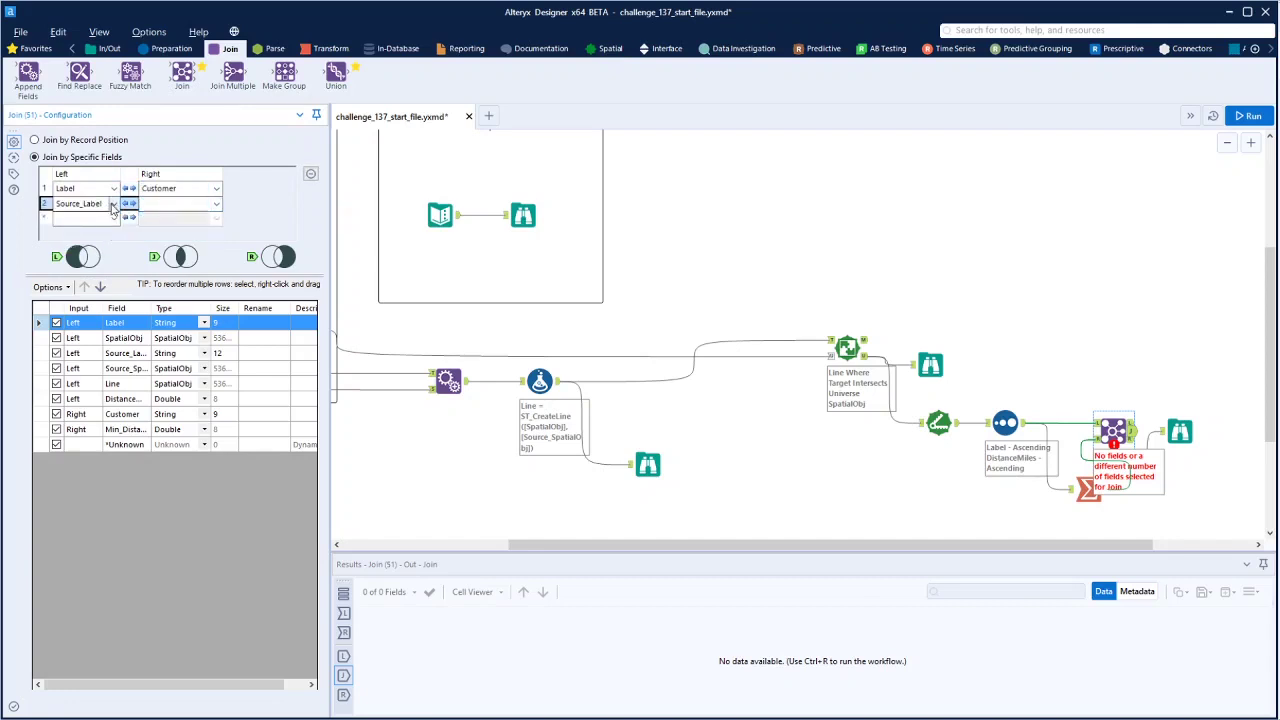
{"action": "left_click", "coordinate": [98, 204]}
{"action": "left_click", "coordinate": [97, 240]}
{"action": "left_click", "coordinate": [216, 204]}
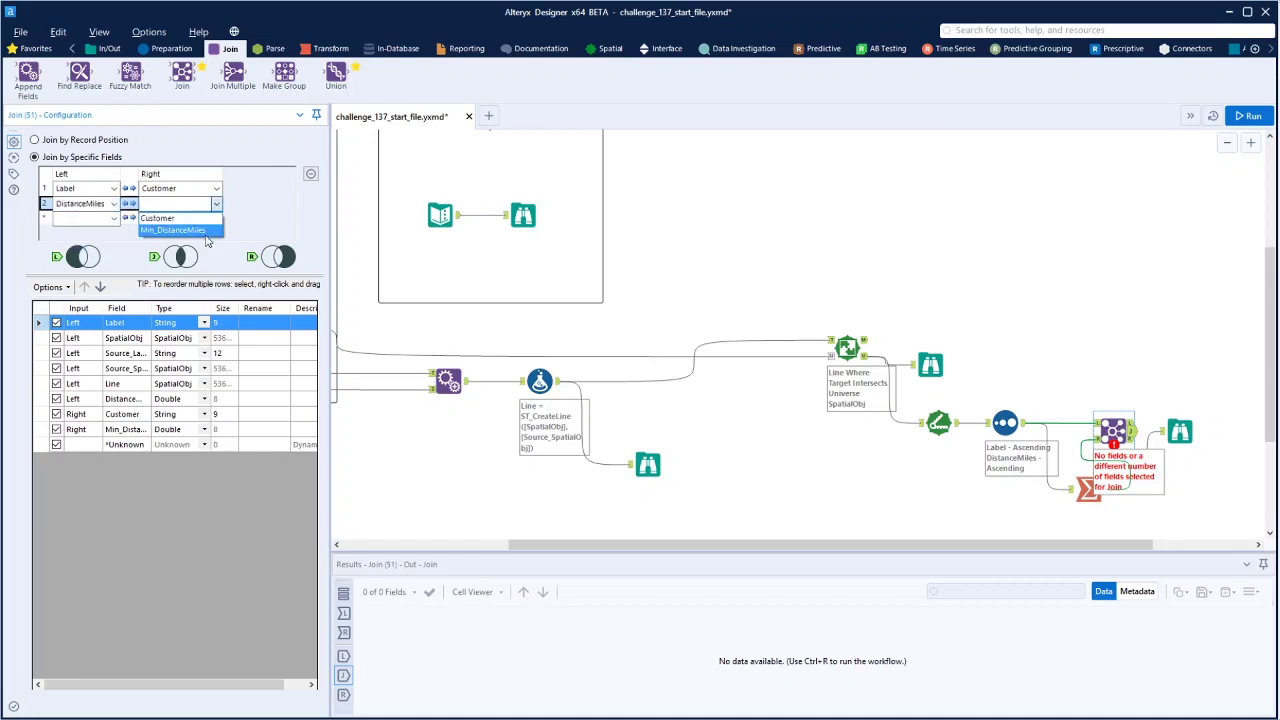
{"action": "left_click", "coordinate": [203, 231]}
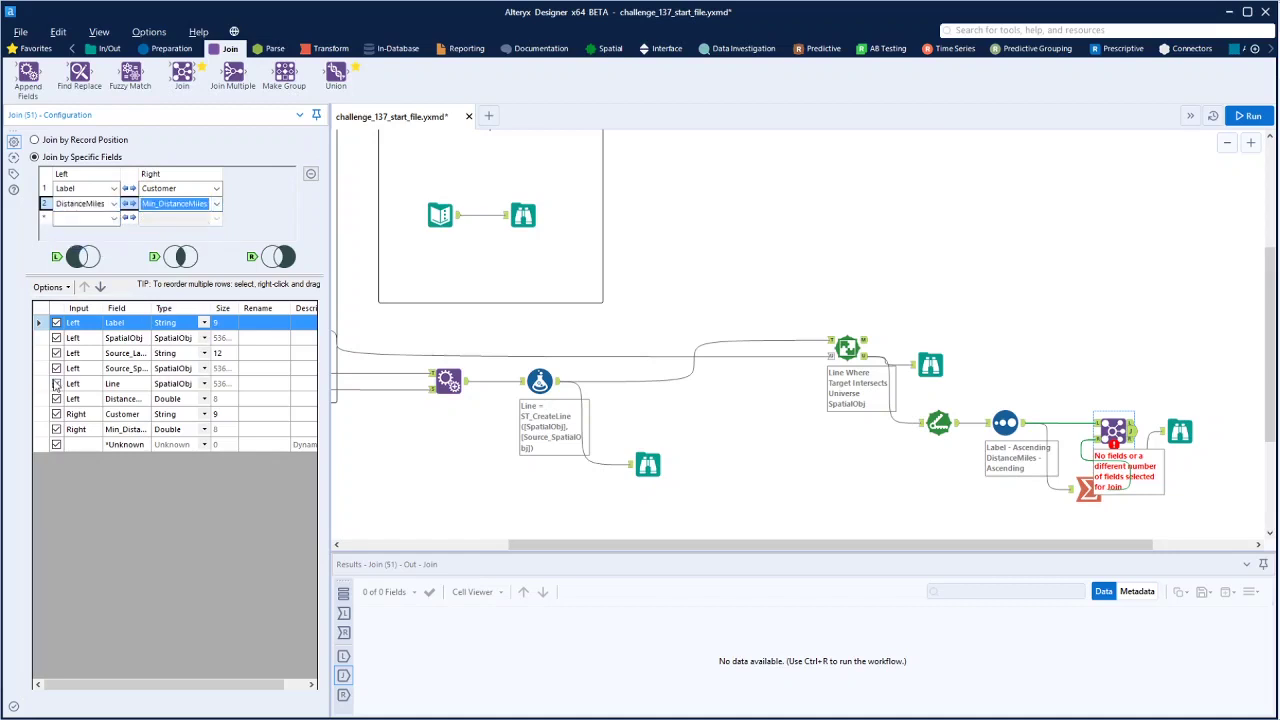
Exclude the left Label, DistanceMiles, Line, Source_SpatialObj and SpatialObj fields from the Join output and rename Source_Label to FibreSplice.
{"action": "left_click", "coordinate": [56, 323]}
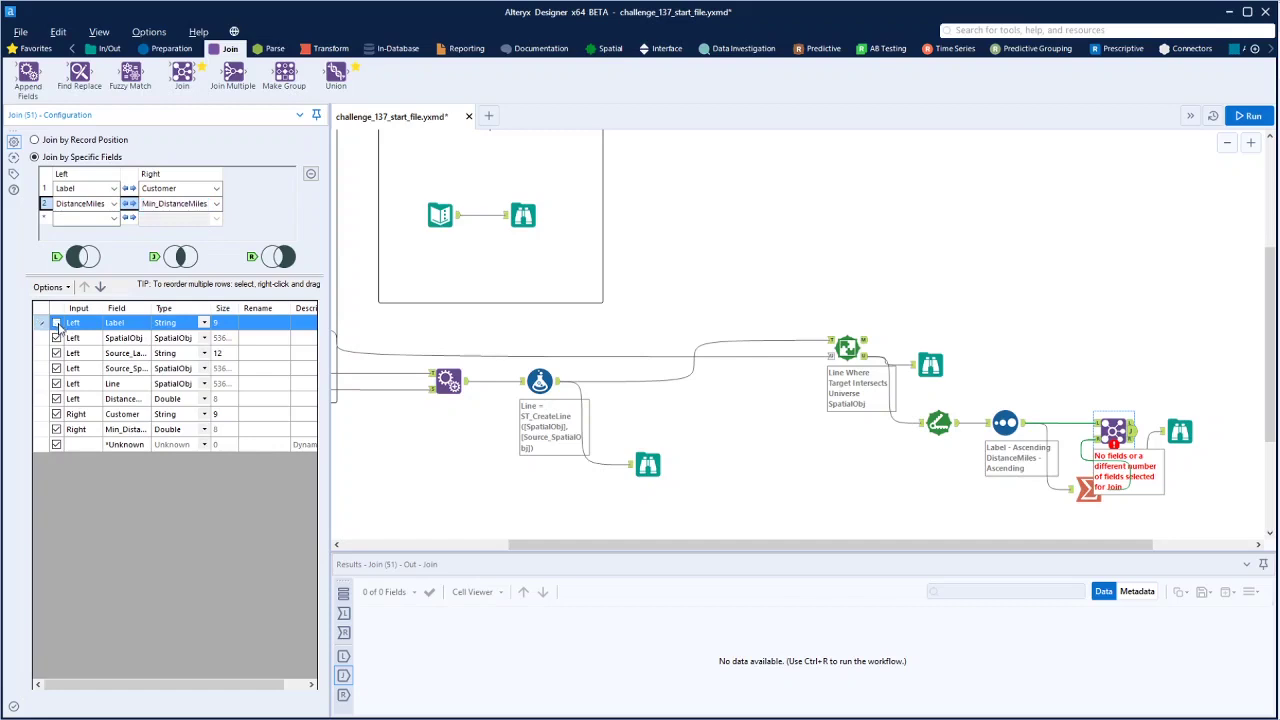
{"action": "left_click", "coordinate": [56, 399]}
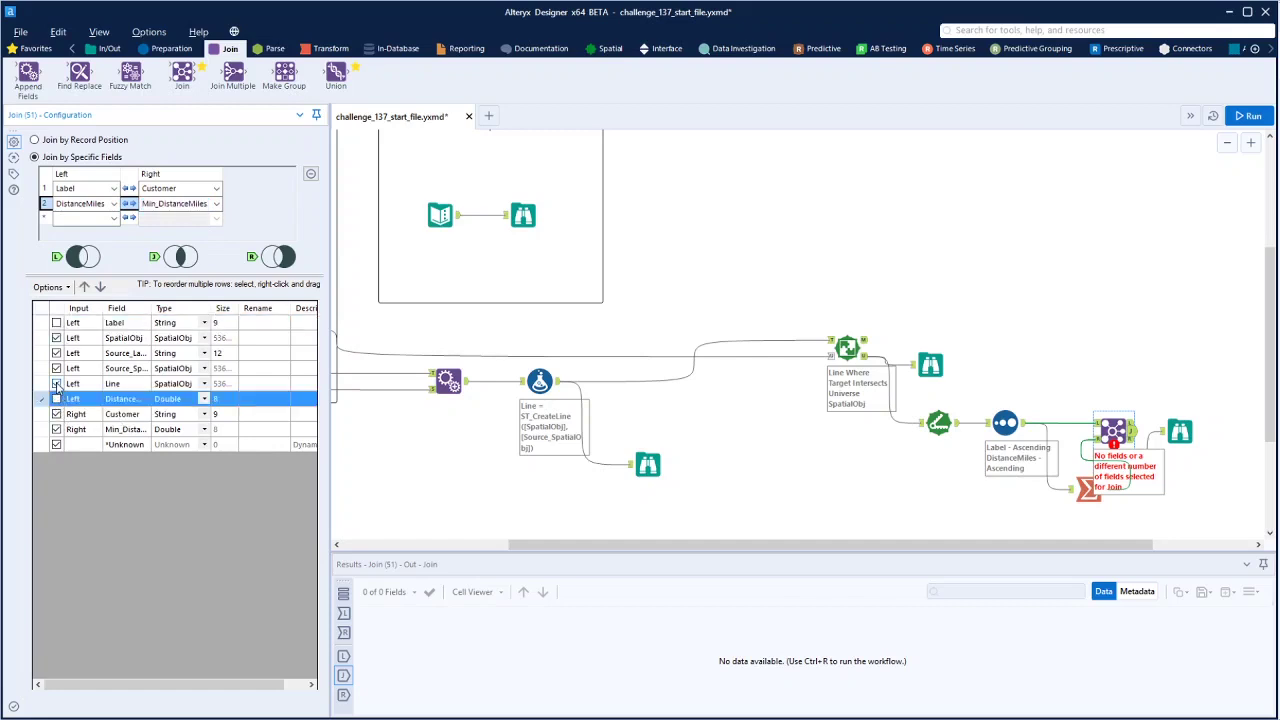
{"action": "left_click", "coordinate": [56, 383]}
{"action": "left_click", "coordinate": [56, 368]}
{"action": "left_click", "coordinate": [56, 338]}
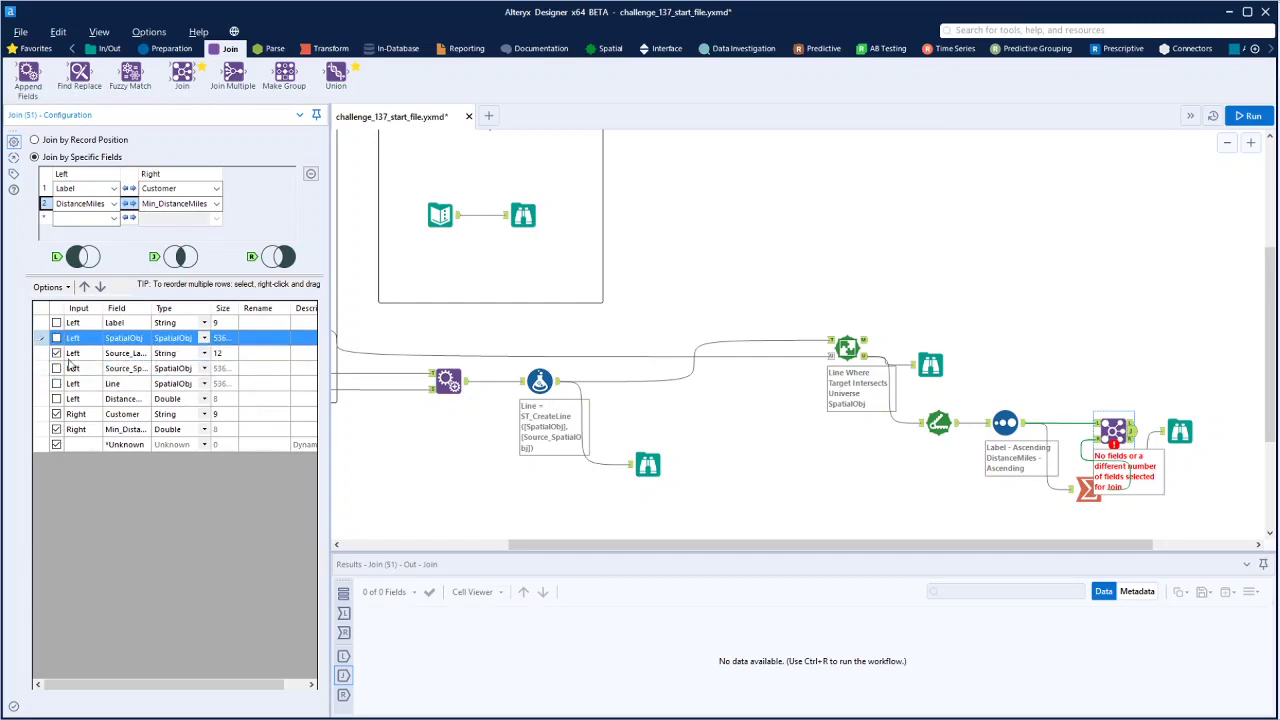
{"action": "left_click", "coordinate": [248, 356]}
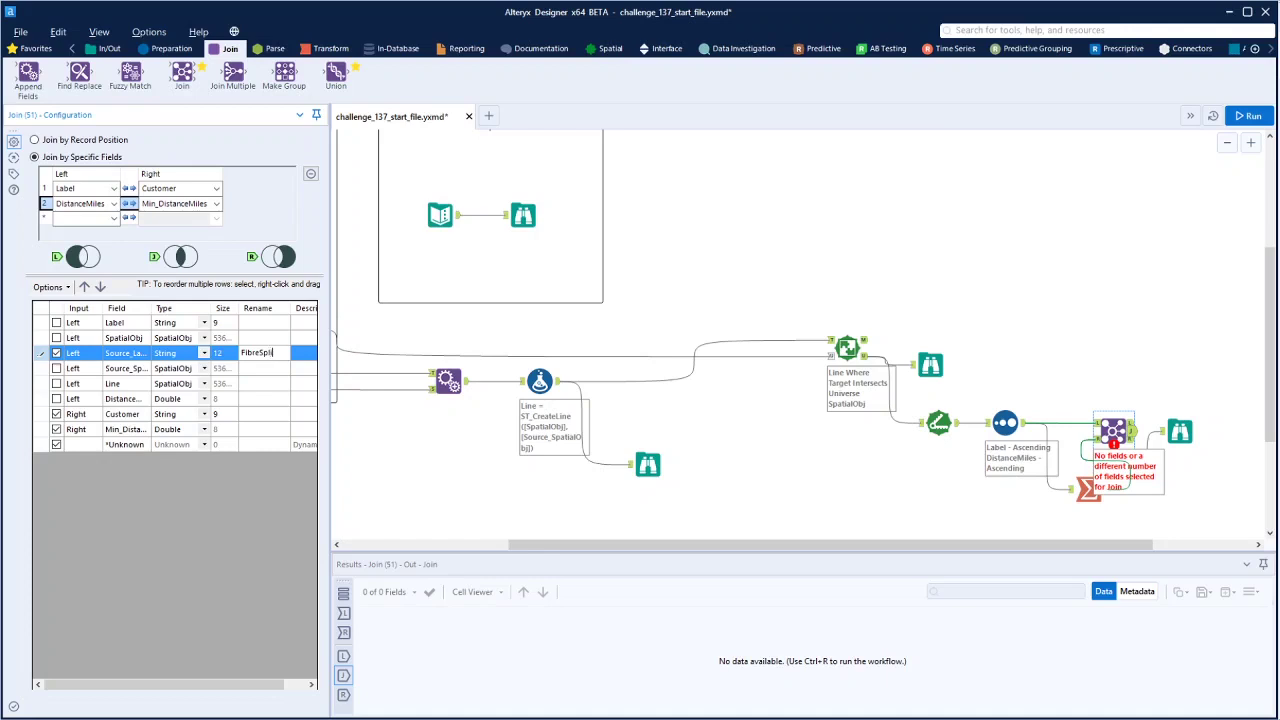
Move Customer directly below Label in the Join's field order and output DistanceMiles instead of Min_DistanceMiles.
{"action": "left_click", "coordinate": [72, 416]}
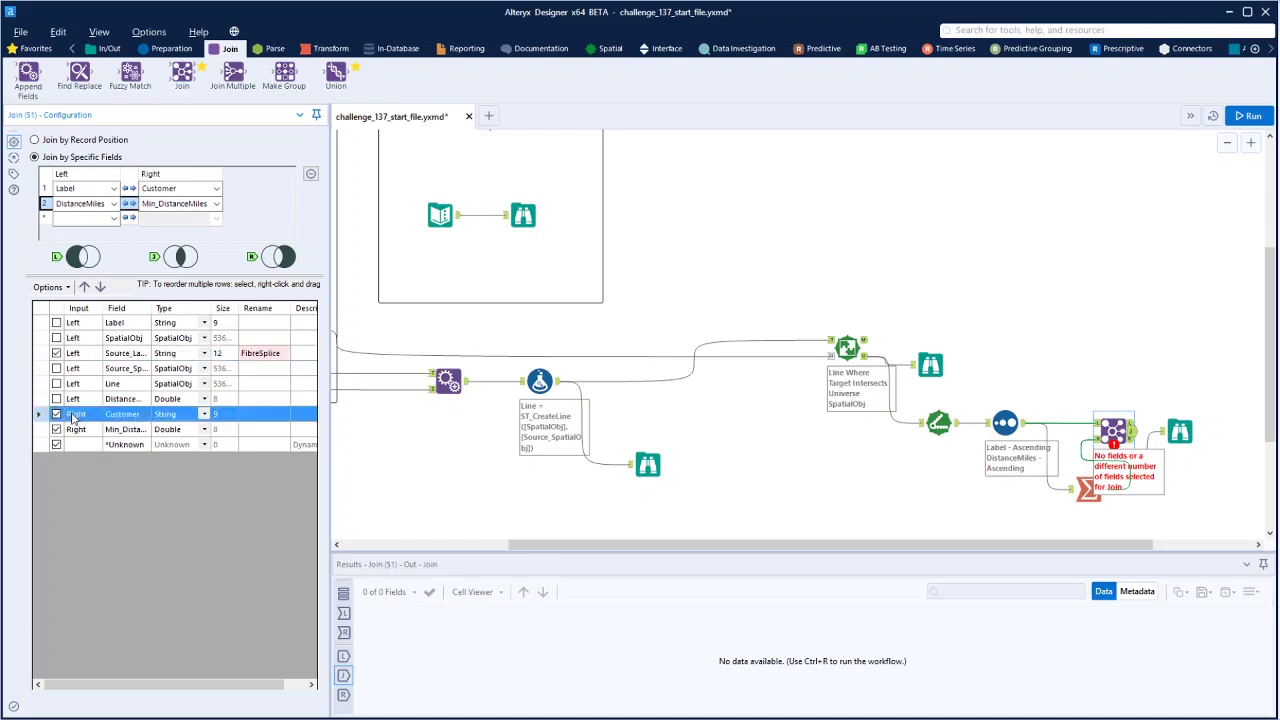
{"action": "left_click", "coordinate": [84, 287]}
{"action": "left_click", "coordinate": [84, 287]}
{"action": "left_click", "coordinate": [84, 287]}
{"action": "left_click", "coordinate": [84, 287]}
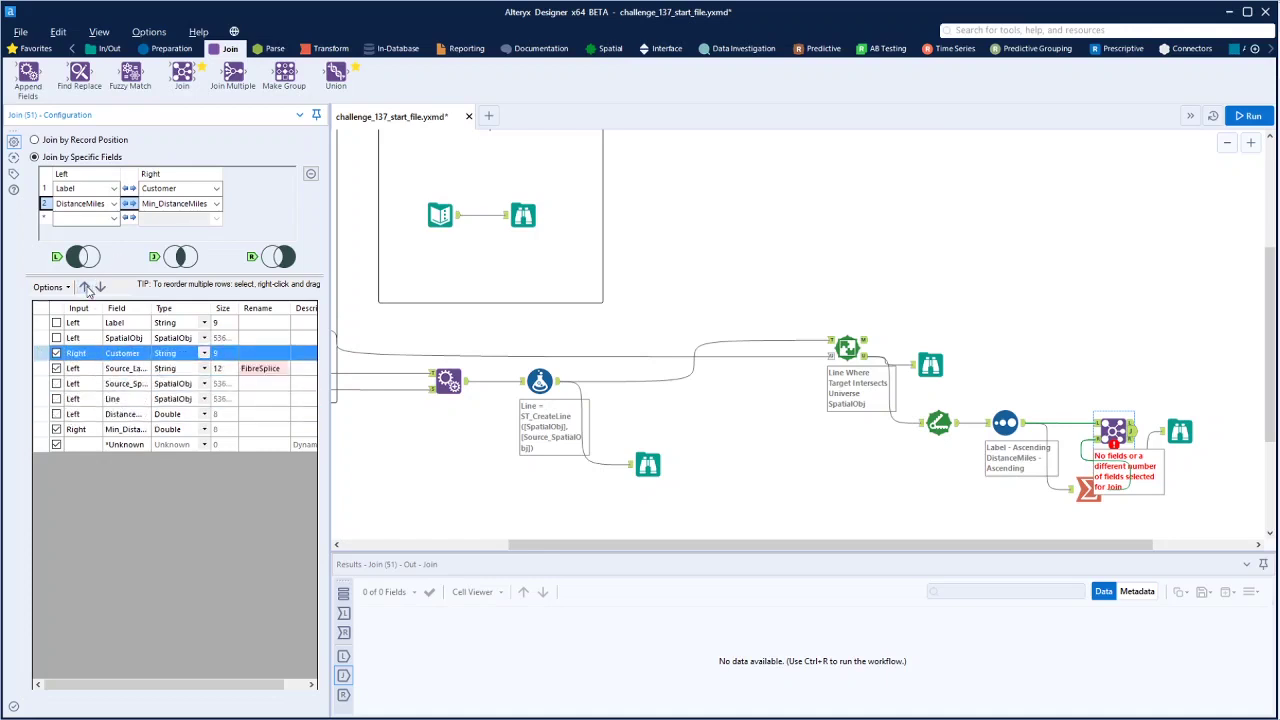
{"action": "left_click", "coordinate": [84, 287]}
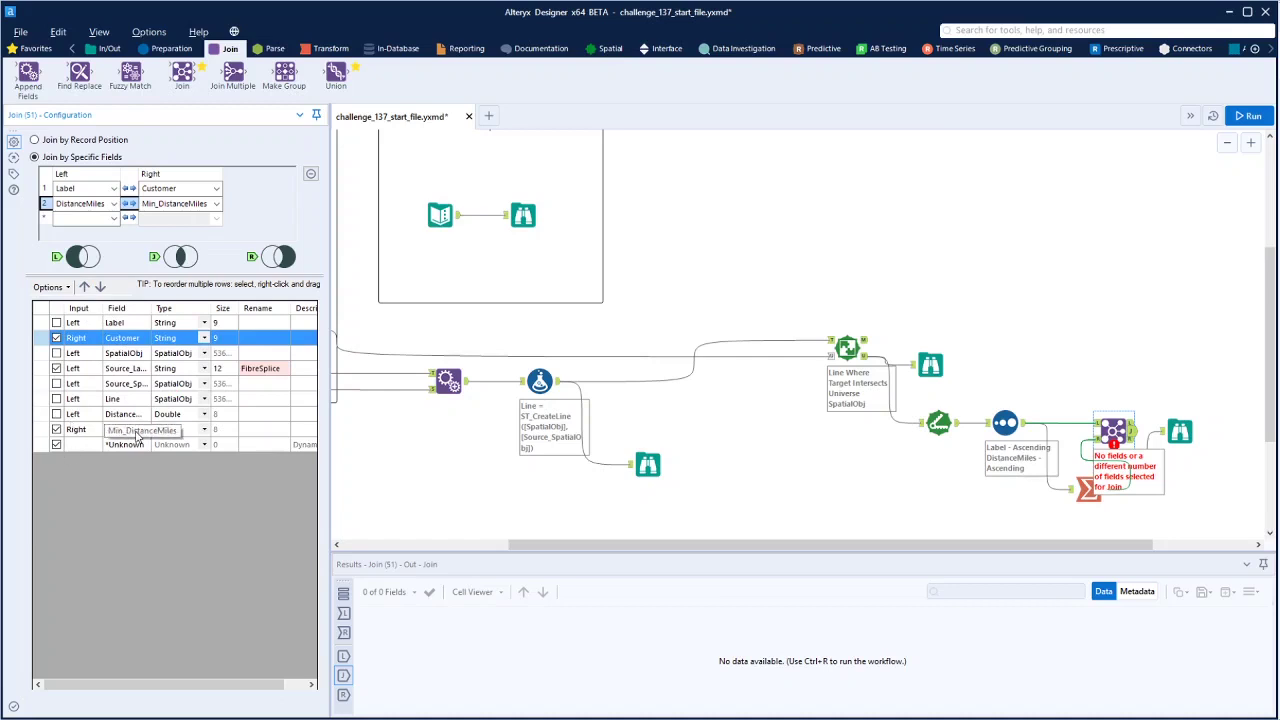
{"action": "left_click", "coordinate": [57, 413]}
{"action": "left_click", "coordinate": [57, 429]}
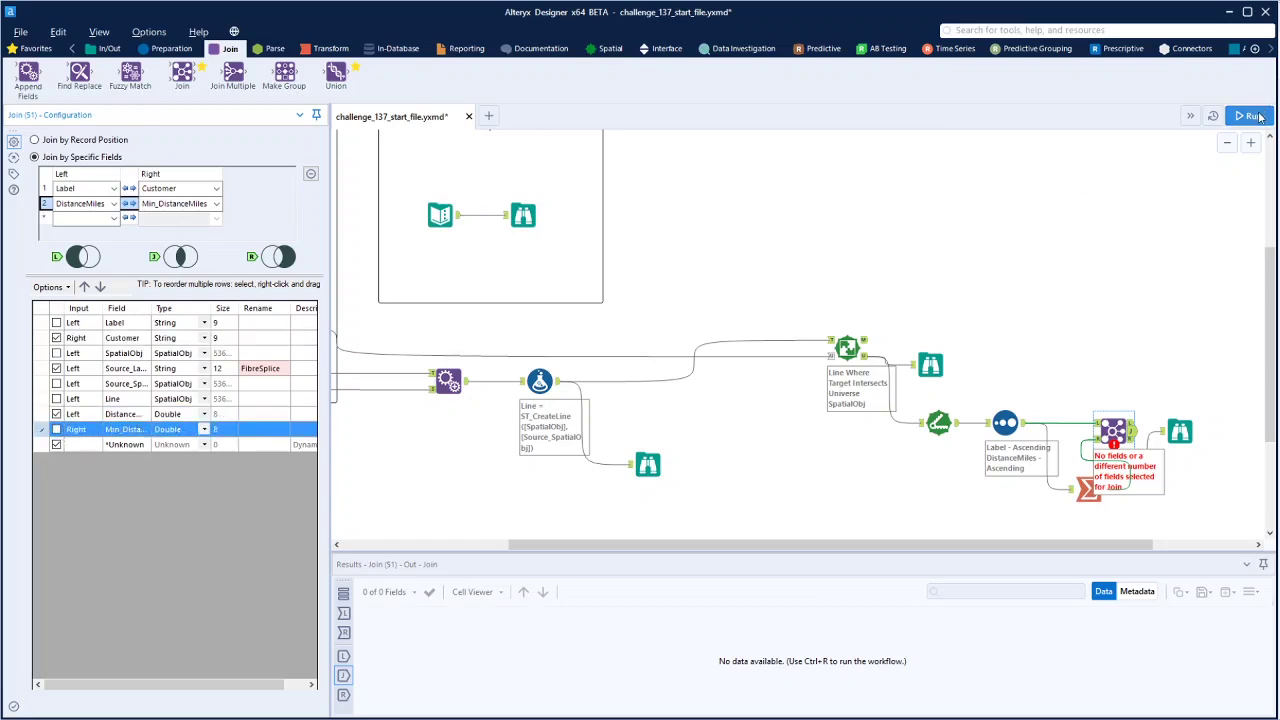
Move the Summarize tool's Browse aside, add a Browse tool after the Join's matched output, and run the workflow.
{"action": "left_click", "coordinate": [1180, 432]}
{"action": "left_click_drag", "start_coordinate": [1180, 432], "coordinate": [1213, 507]}
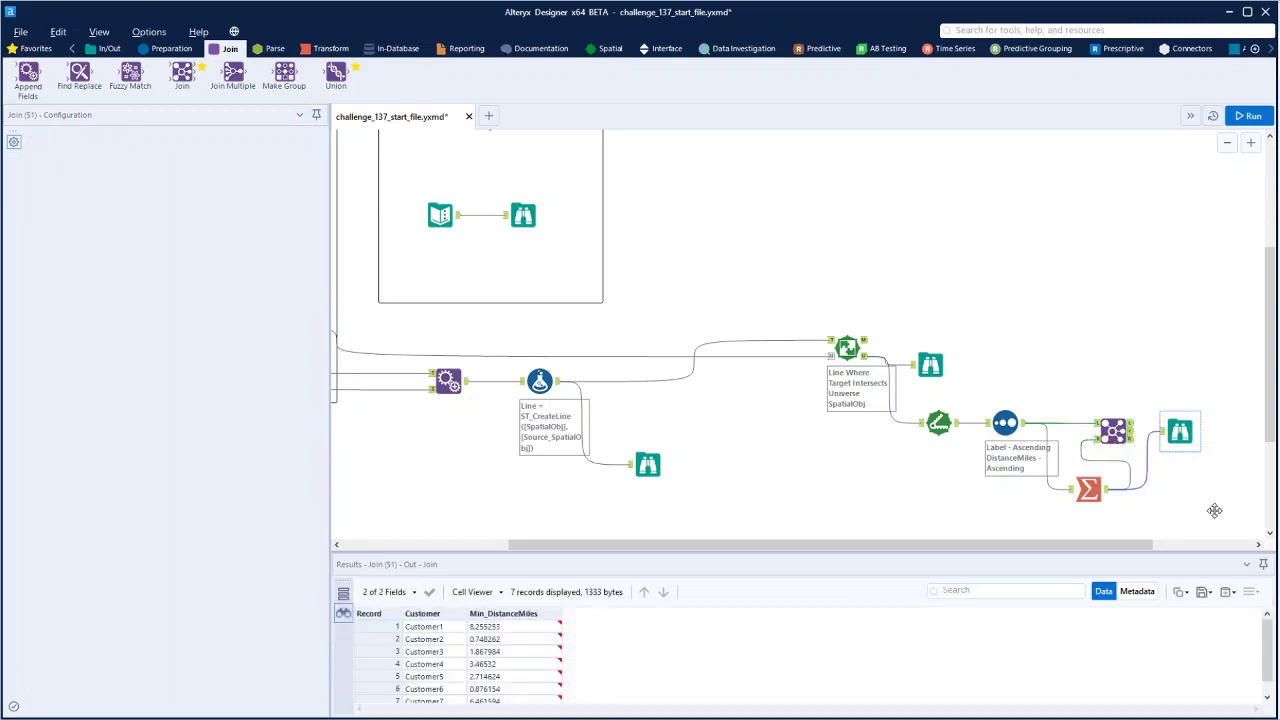
{"action": "left_click", "coordinate": [1115, 431]}
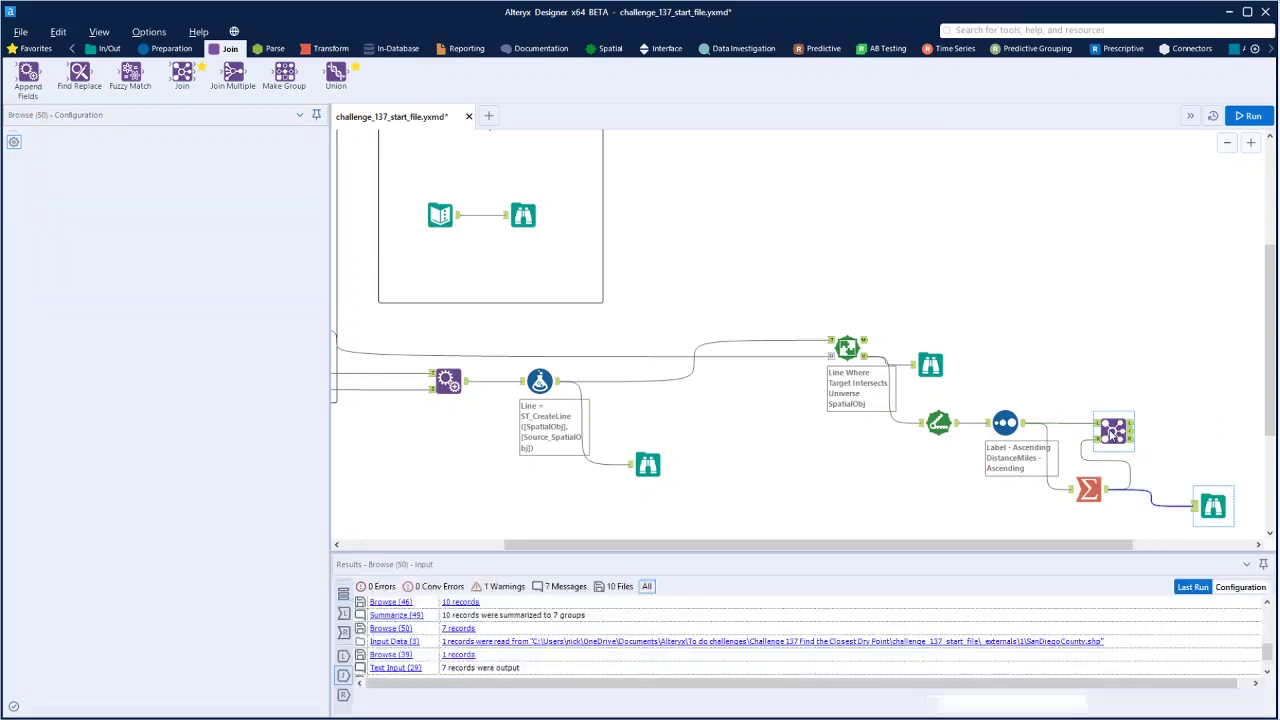
{"action": "right_click", "coordinate": [1113, 431]}
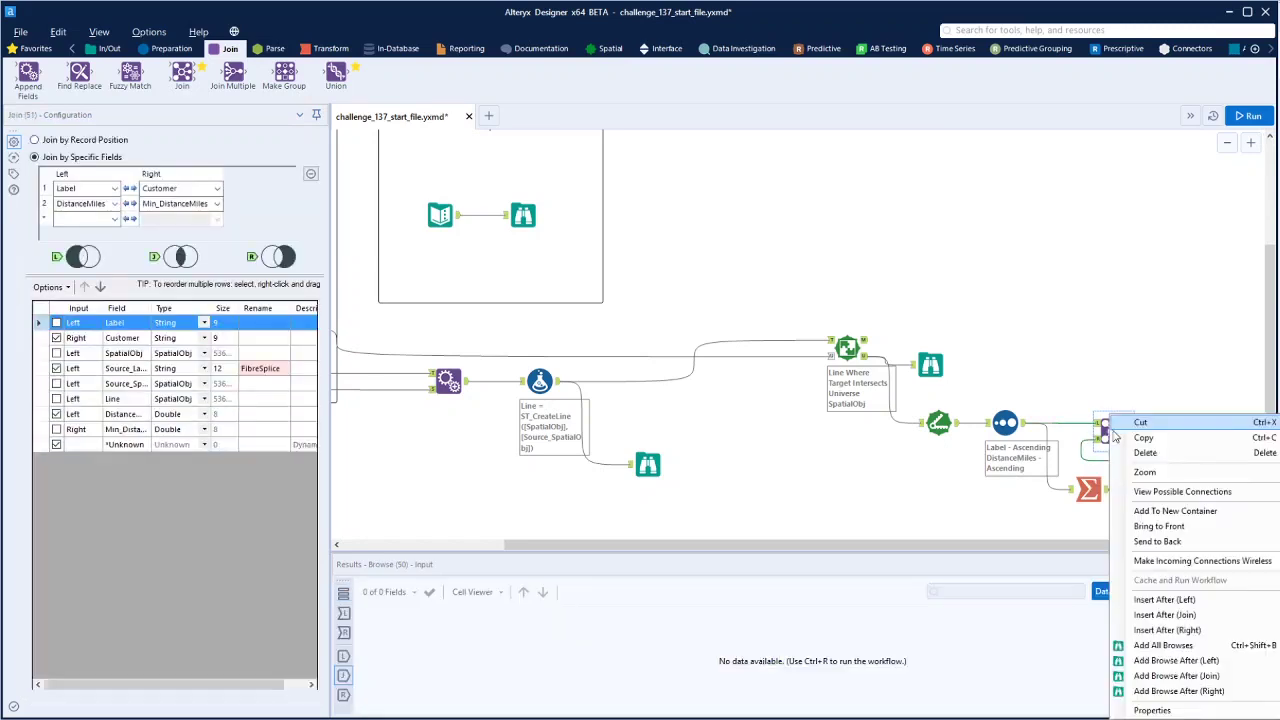
{"action": "left_click", "coordinate": [1185, 675]}
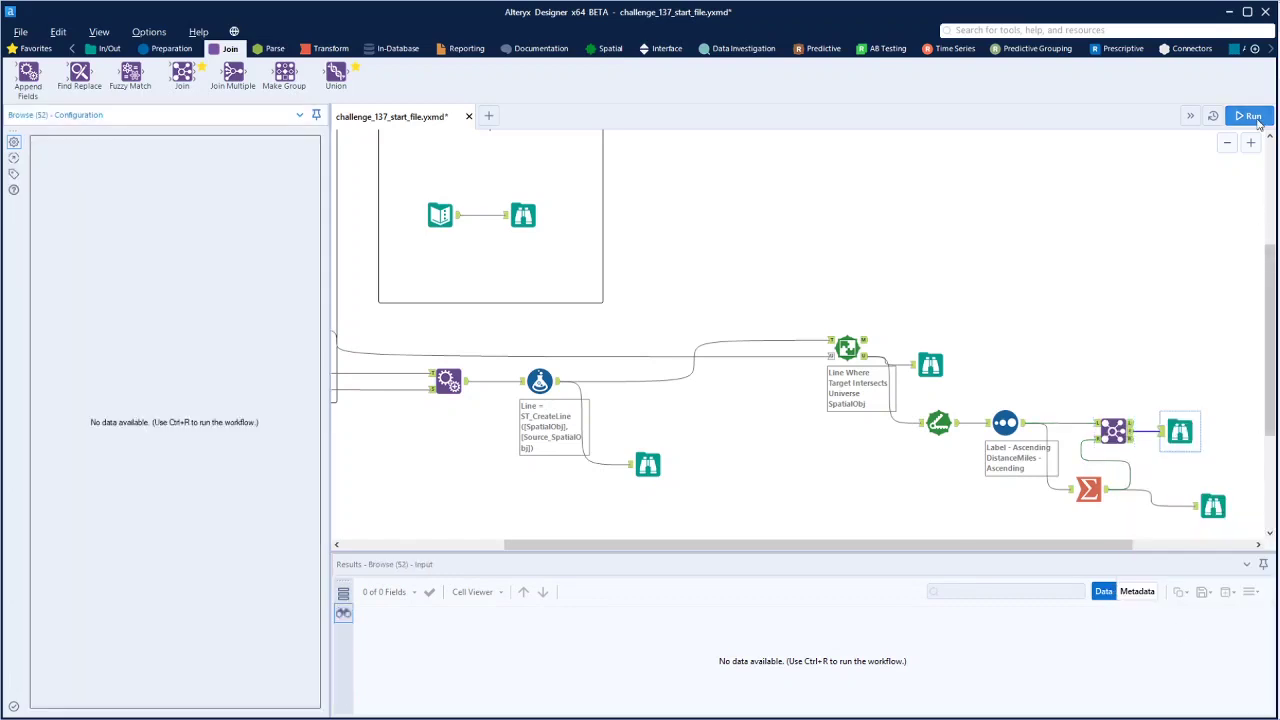
{"action": "left_click", "coordinate": [1250, 116]}
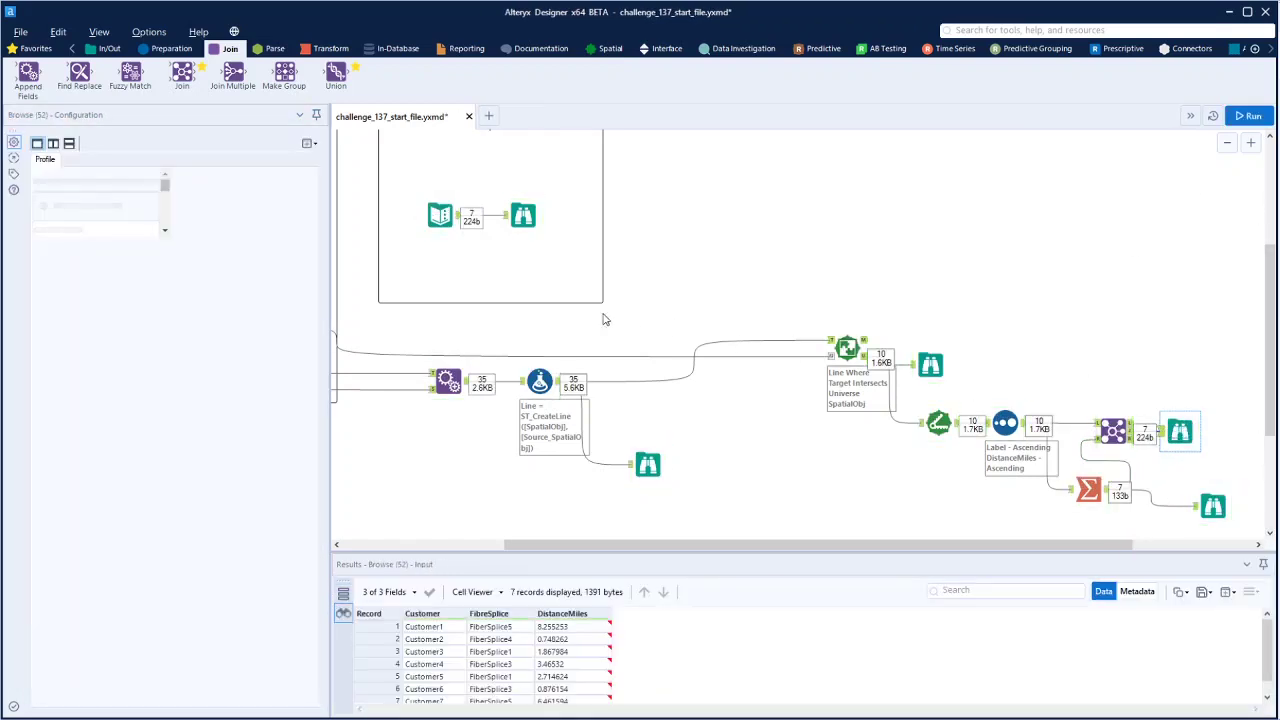
Compare all records in the expected output's Browse tool with those in the Join tool's Browse tool.
{"action": "left_click", "coordinate": [523, 215]}
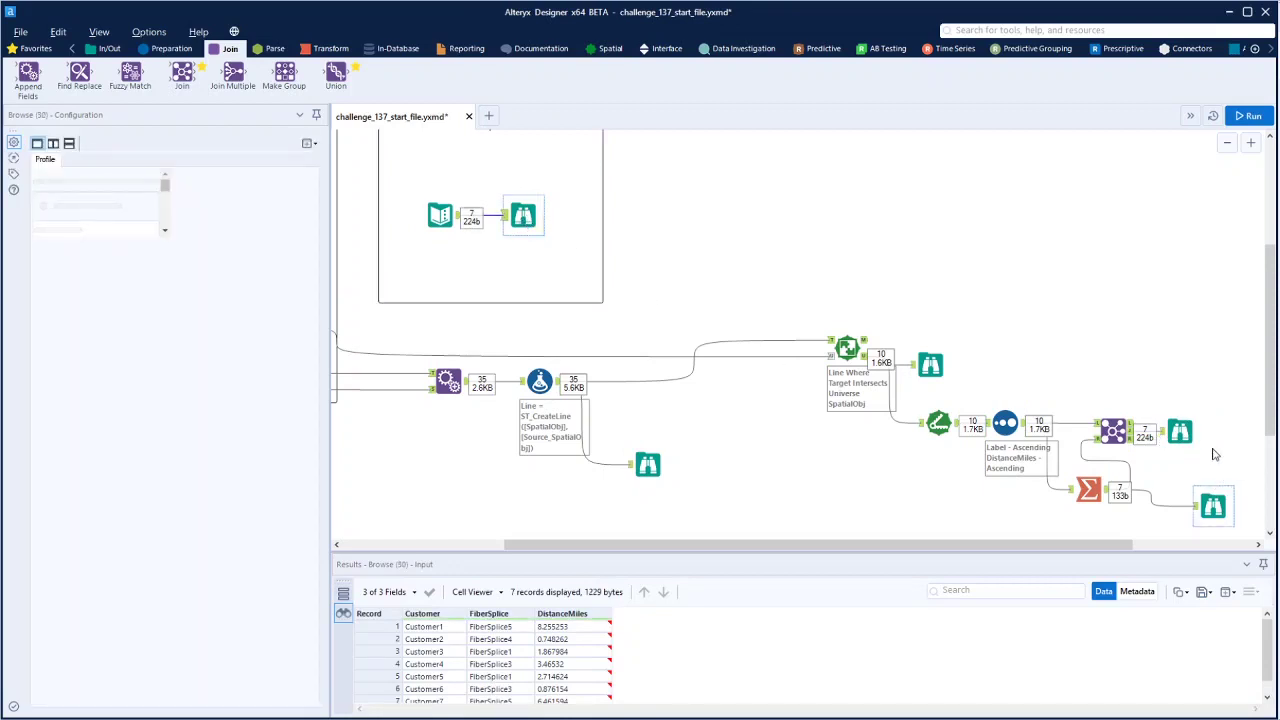
{"action": "left_click_drag", "start_coordinate": [685, 551], "coordinate": [691, 516]}
{"action": "left_click", "coordinate": [1179, 431]}
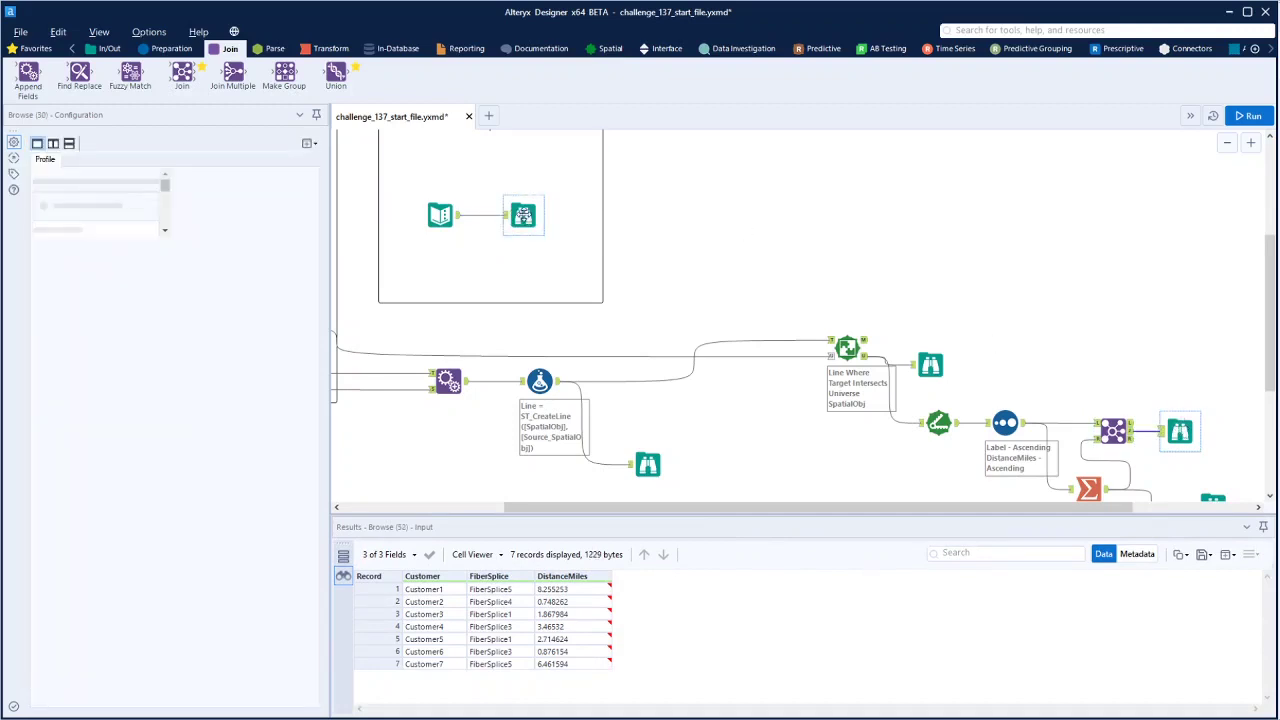
{"action": "left_click", "coordinate": [1184, 442]}
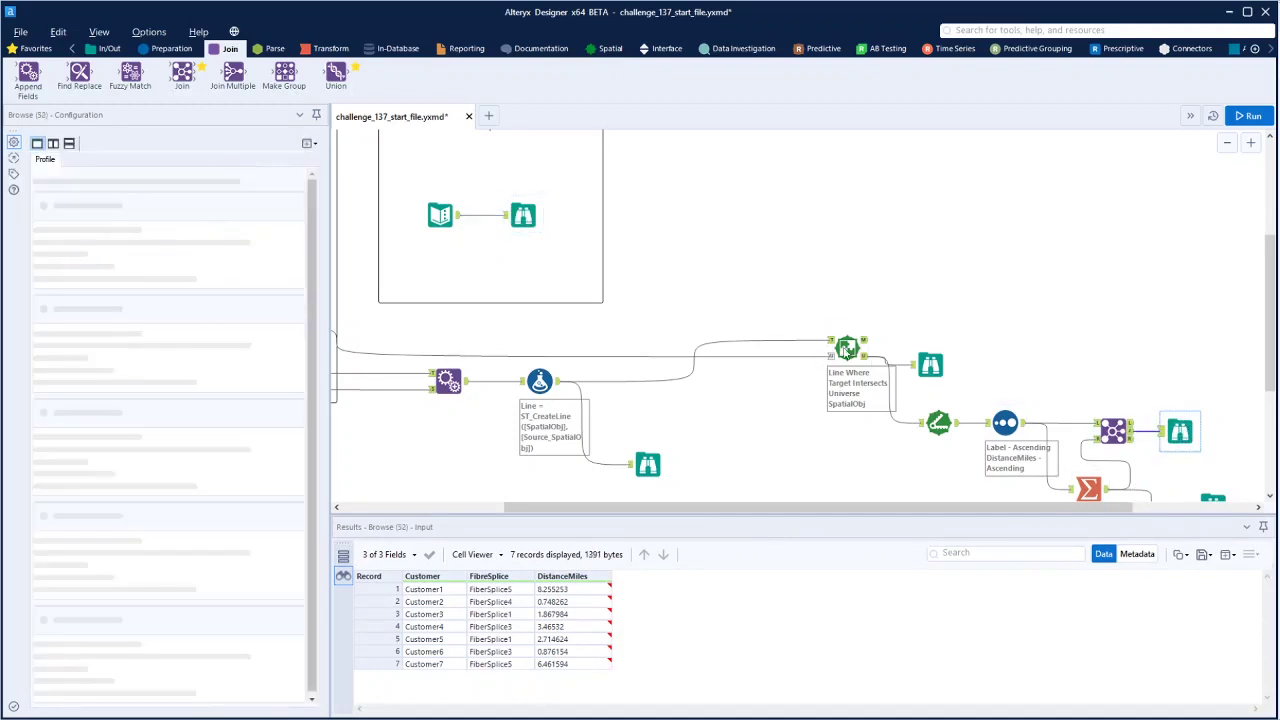